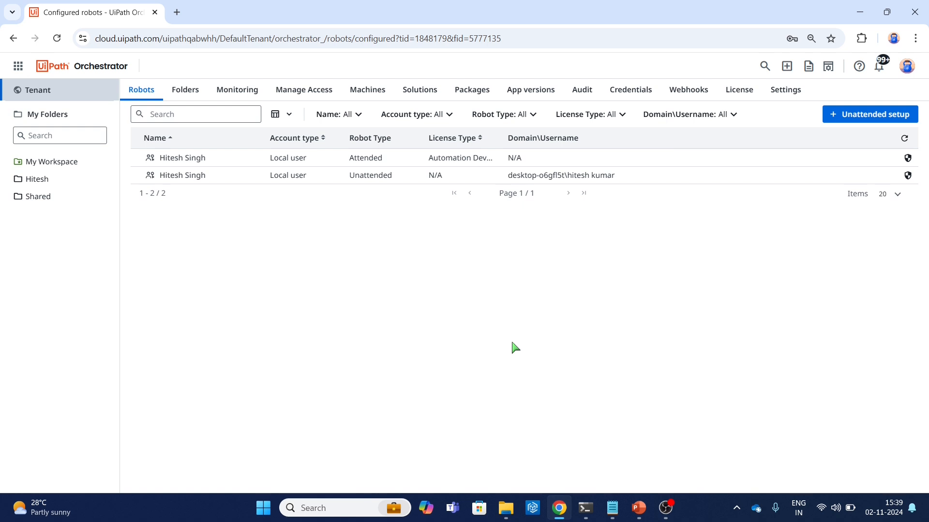
Review the processes and jobs of the folder listed between My Workspace and Shared, and return to its overview
left_click(57, 183)
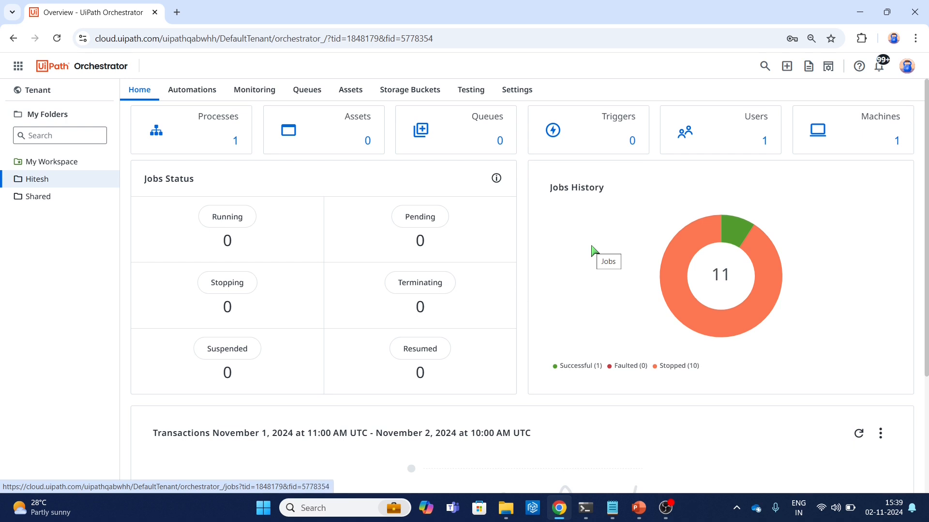
left_click(191, 128)
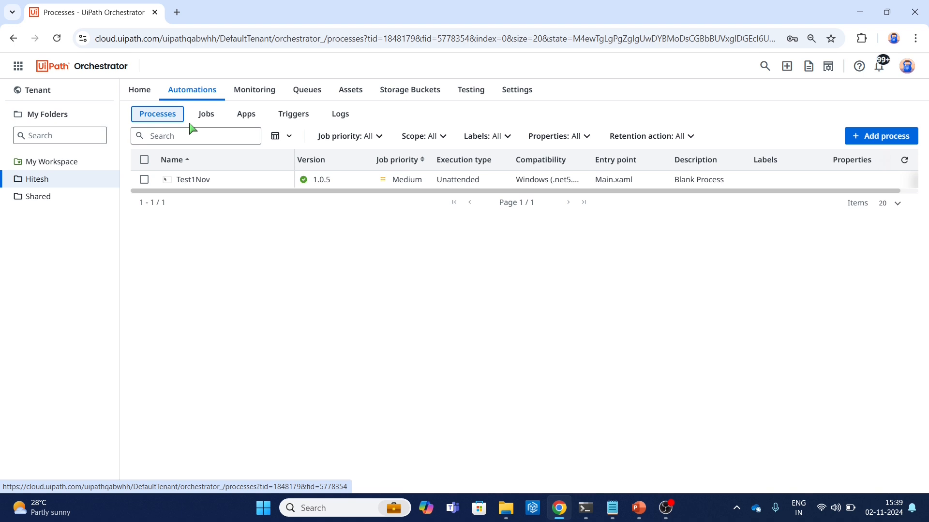
left_click(193, 180)
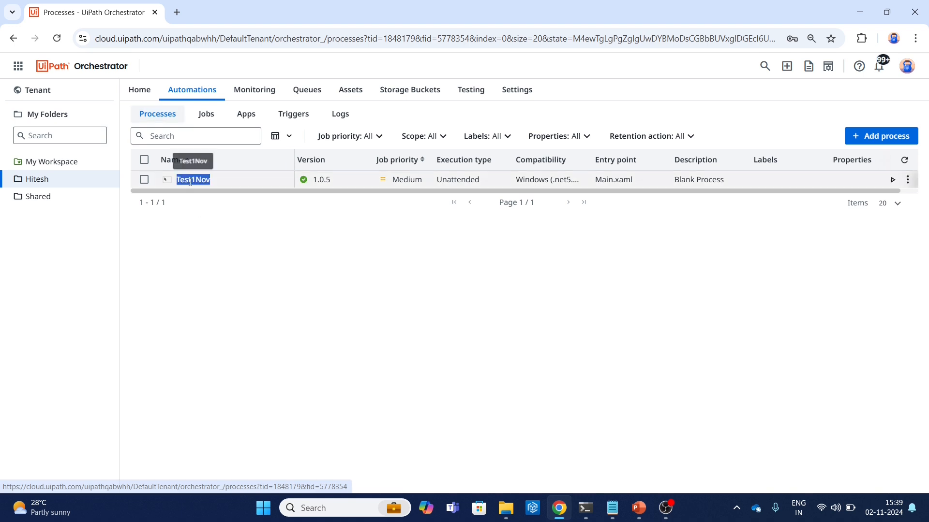
left_click(165, 114)
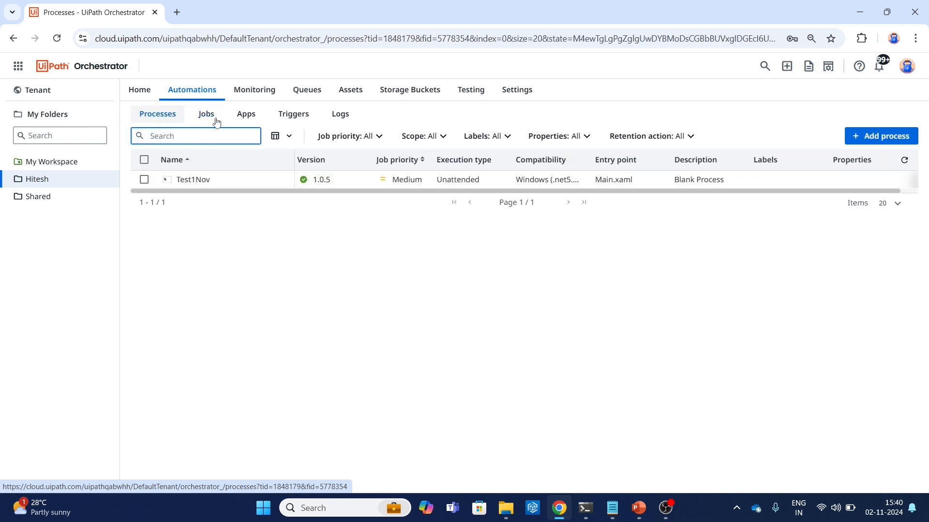
mouse_move(894, 185)
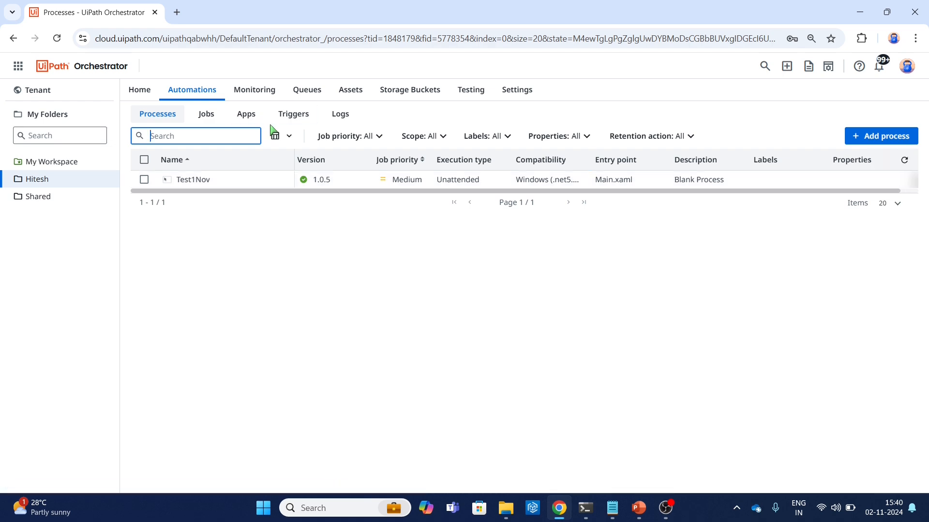
left_click(200, 118)
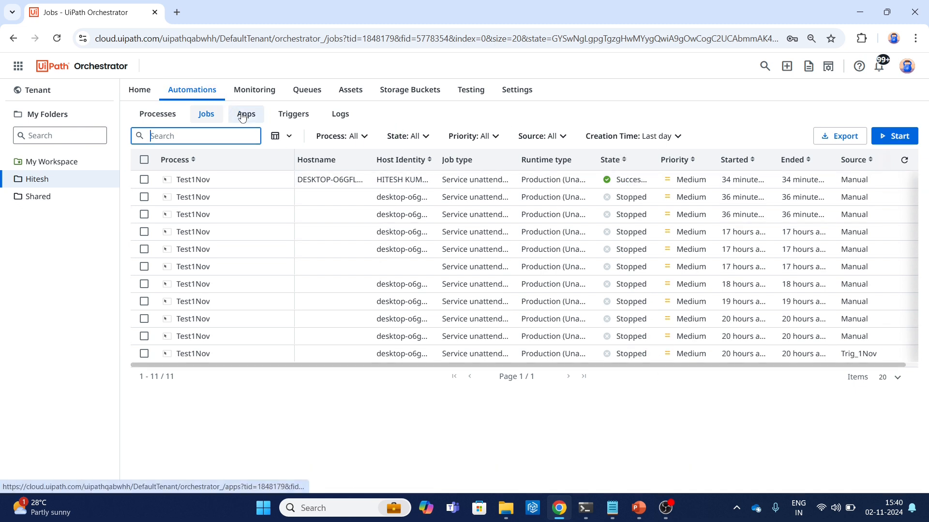
left_click(128, 90)
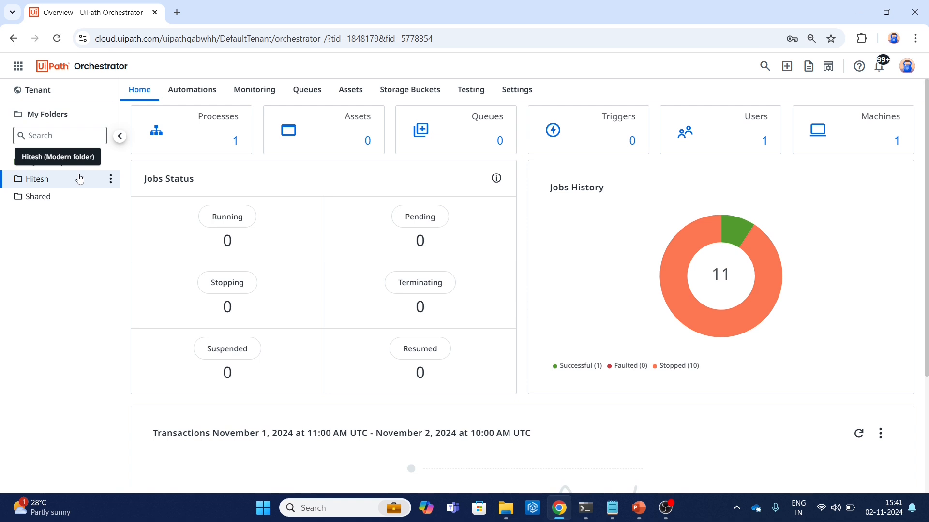
View the unattended robot's tenant and folder access permissions among the tenant's configured robots
left_click(27, 96)
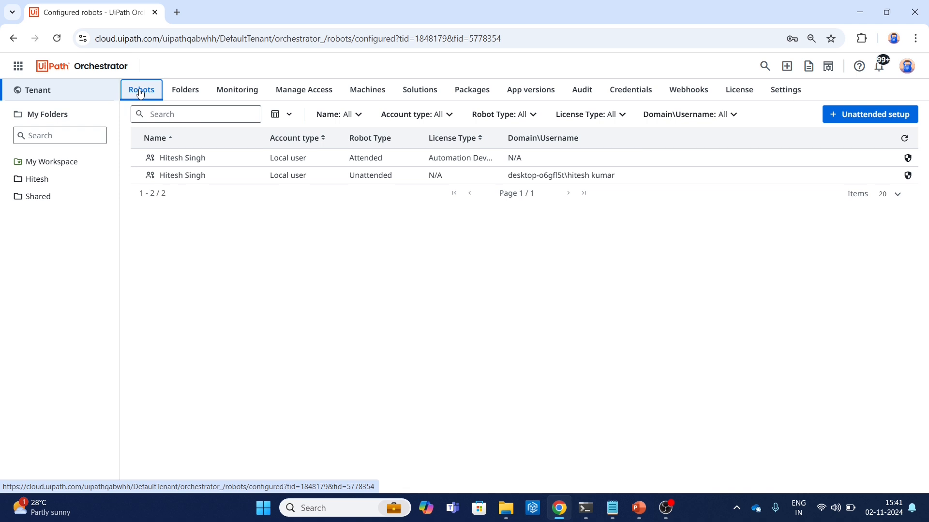
double_click(374, 176)
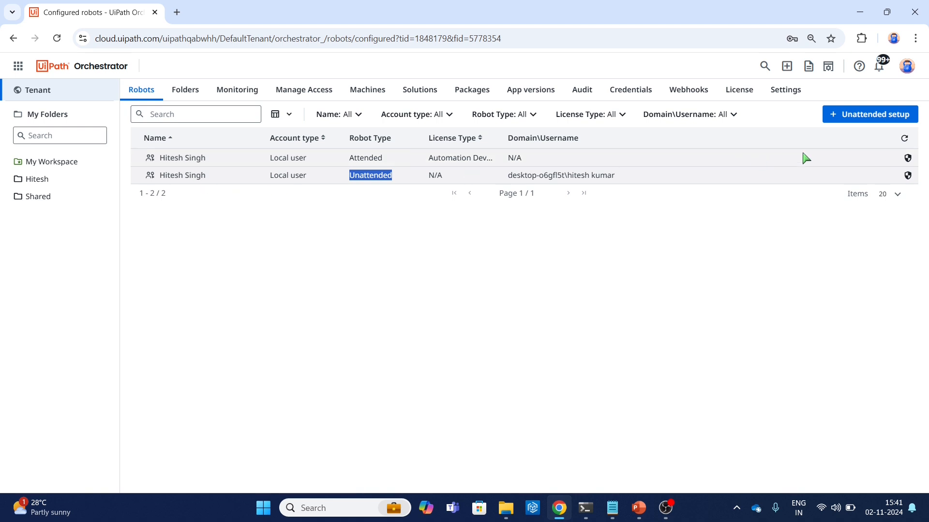
left_click(907, 175)
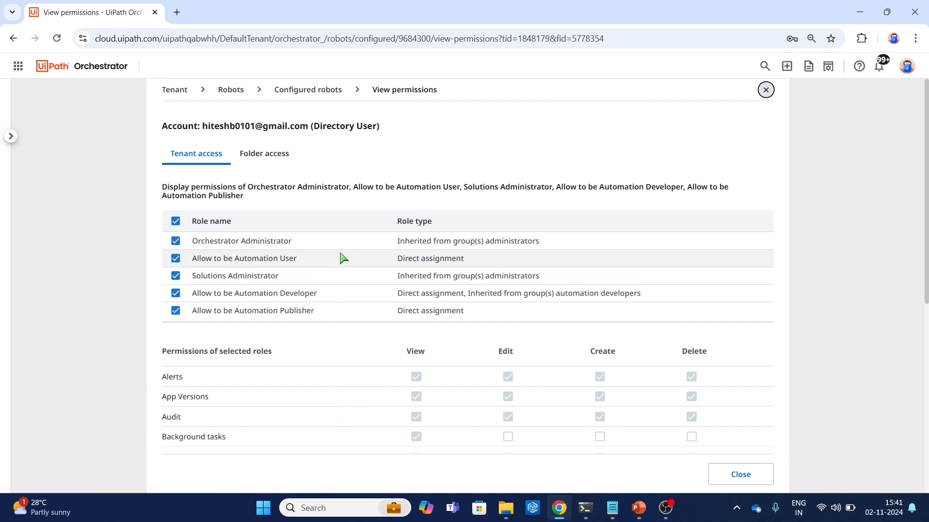
left_click(283, 155)
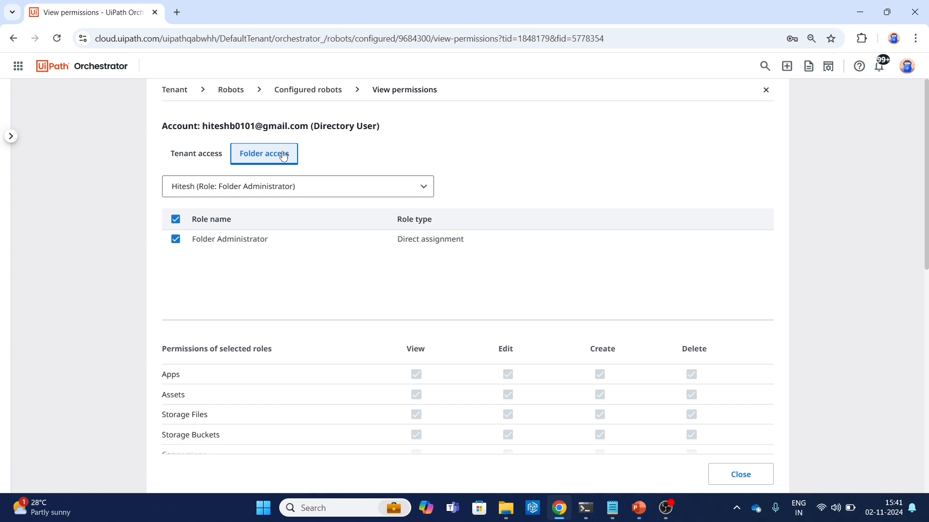
left_click(363, 189)
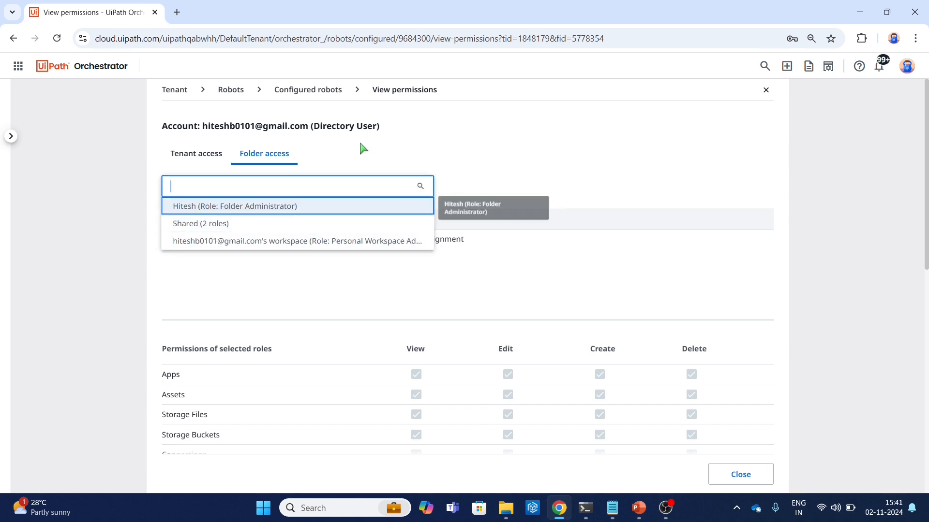
key("Return")
left_click(183, 91)
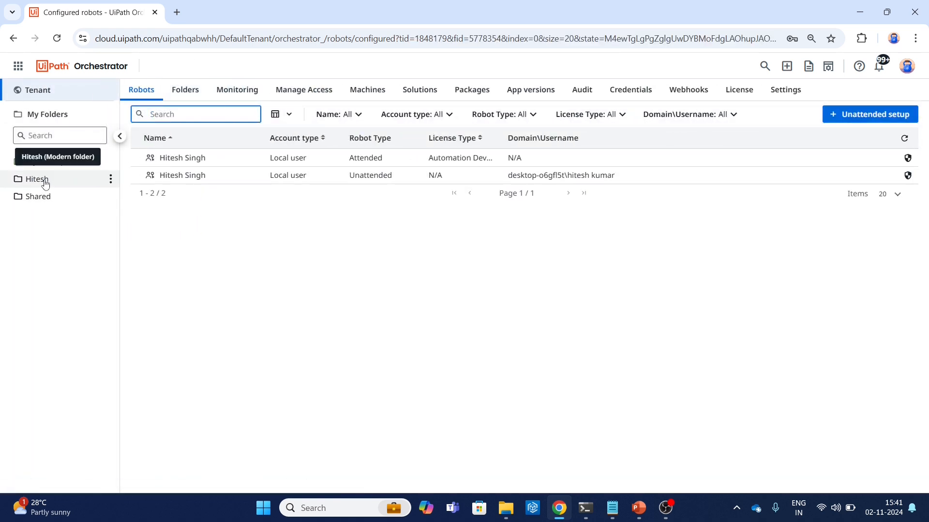
Open the assigned user's role in the folder between My Workspace and Shared for editing
left_click(45, 183)
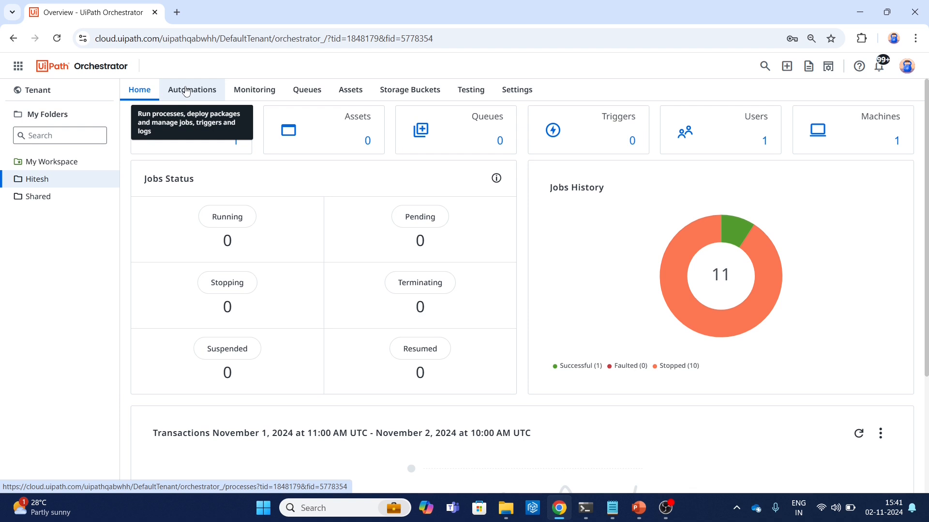
left_click(706, 140)
left_click(53, 181)
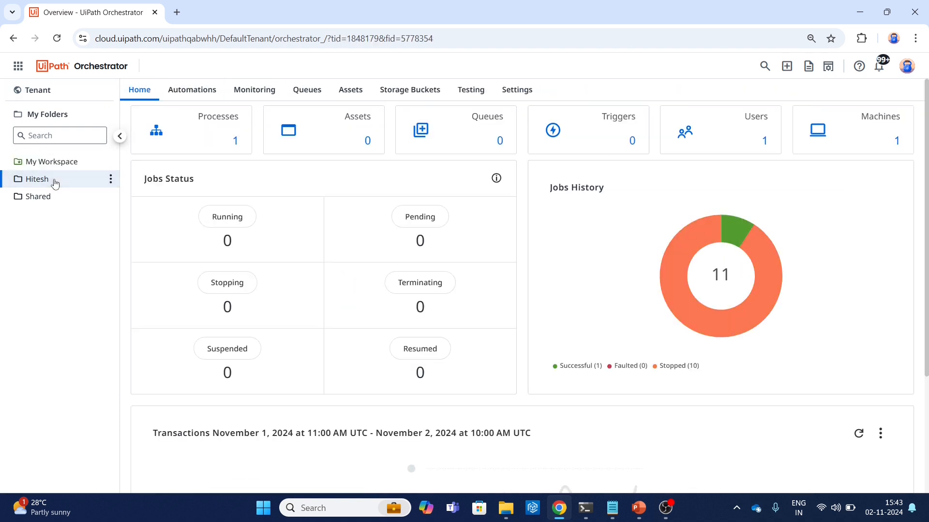
left_click(757, 135)
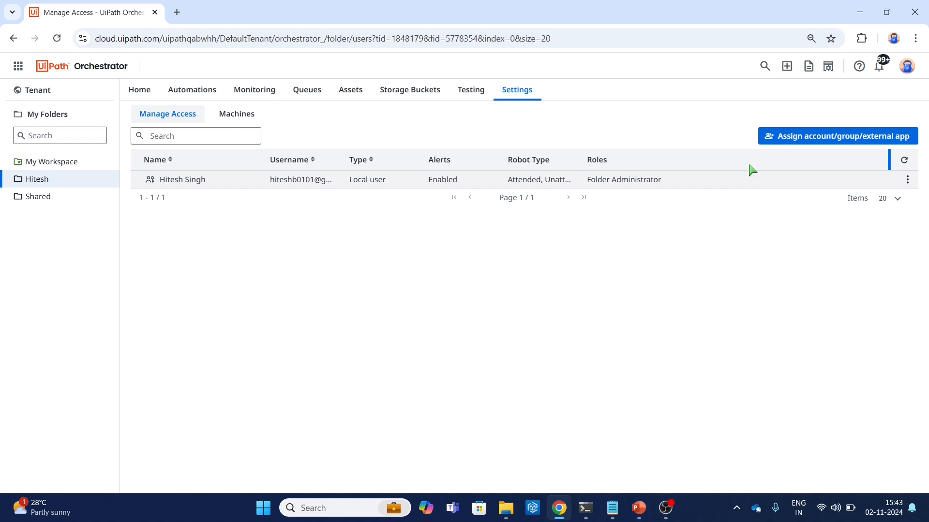
left_click(907, 181)
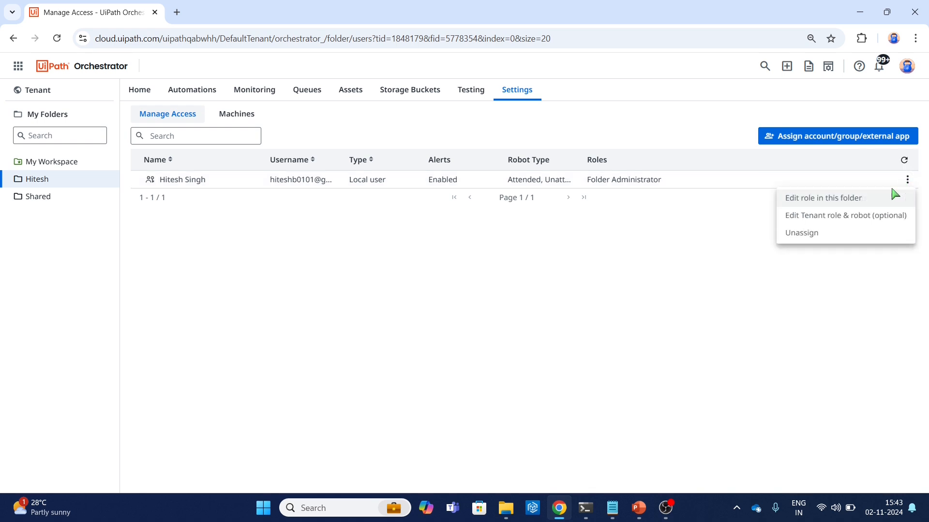
left_click(867, 200)
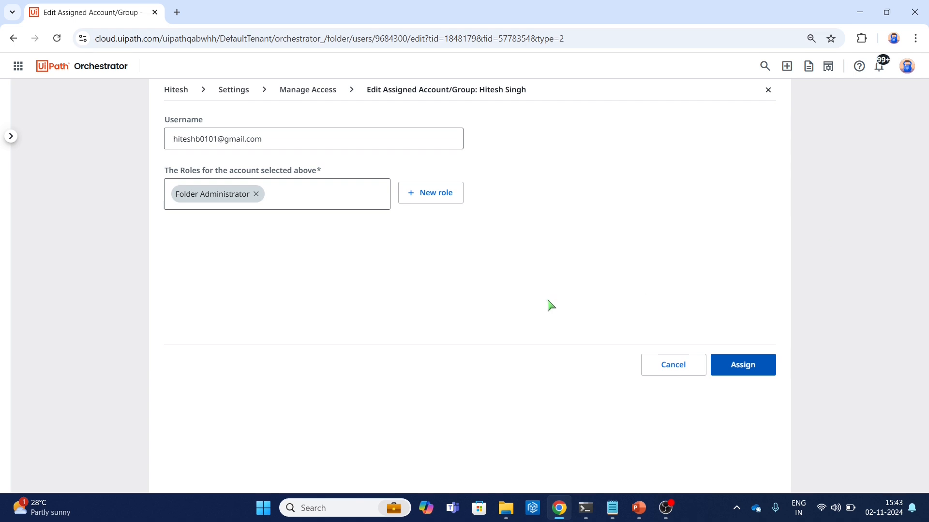
Examine the new folder role form and its permissions, and leave it without saving
left_click(443, 192)
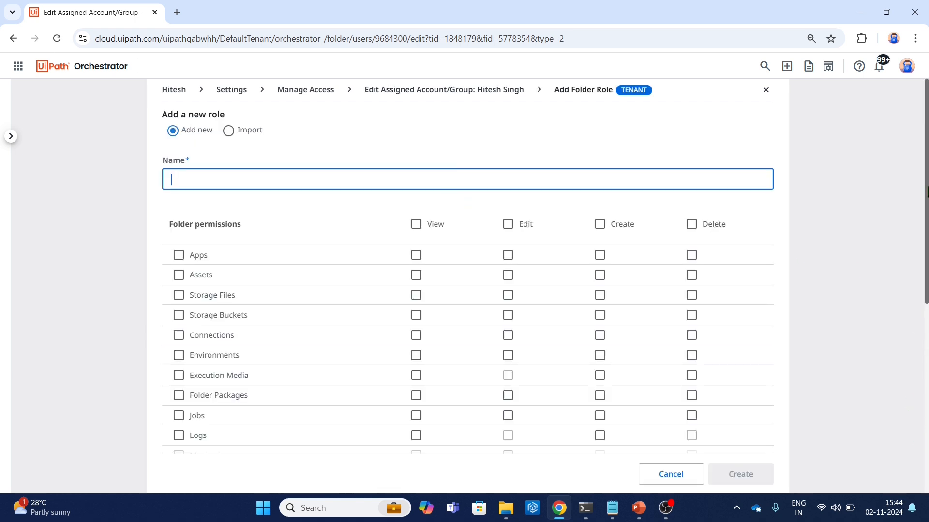
left_click_drag(926, 192, 915, 156)
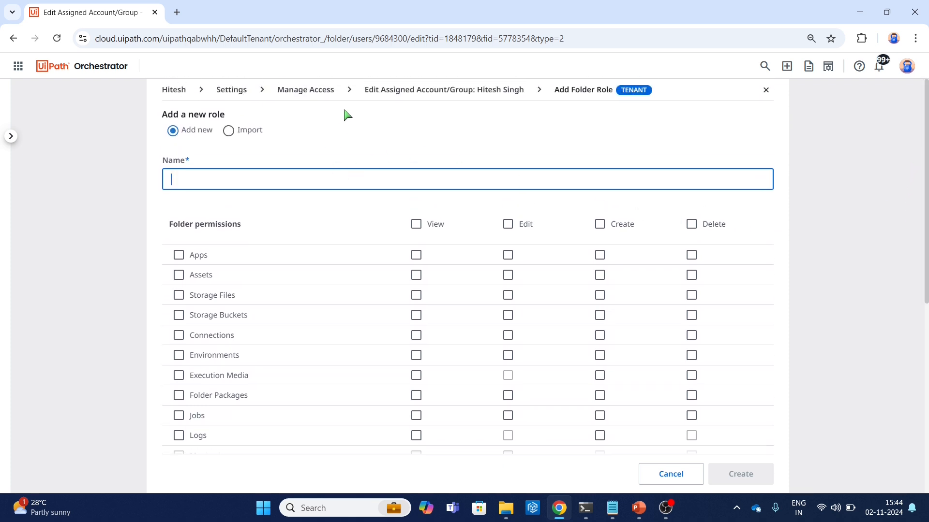
left_click(176, 91)
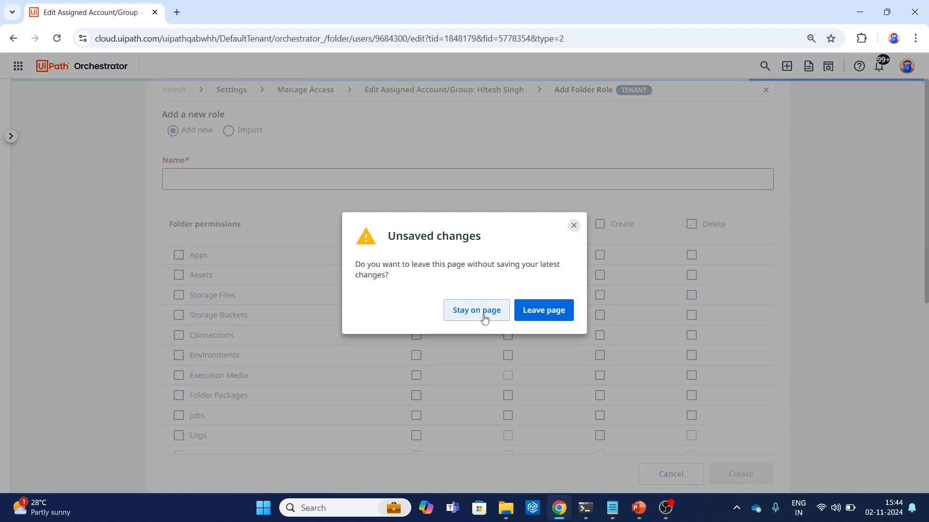
left_click(545, 323)
Start a new unattended setup with the self-hosted Machine template (Static) infrastructure configuration
left_click(790, 70)
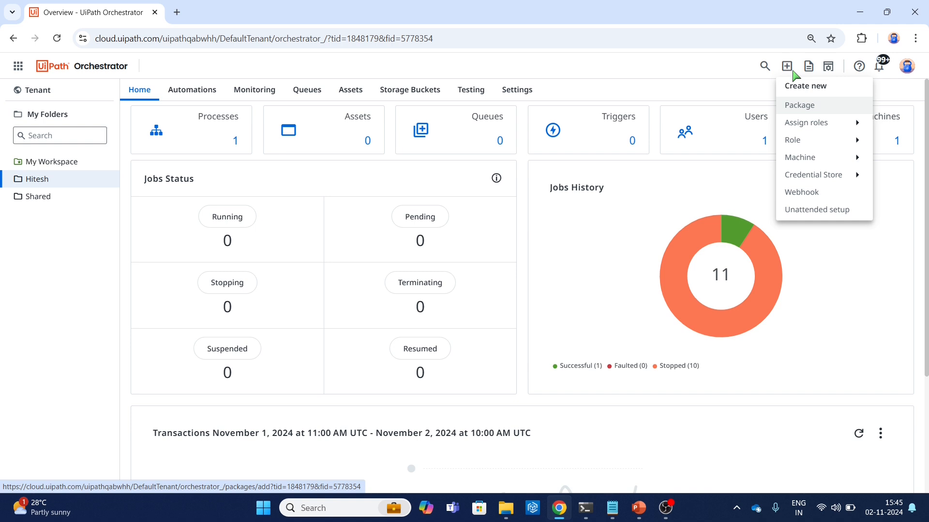
left_click(833, 210)
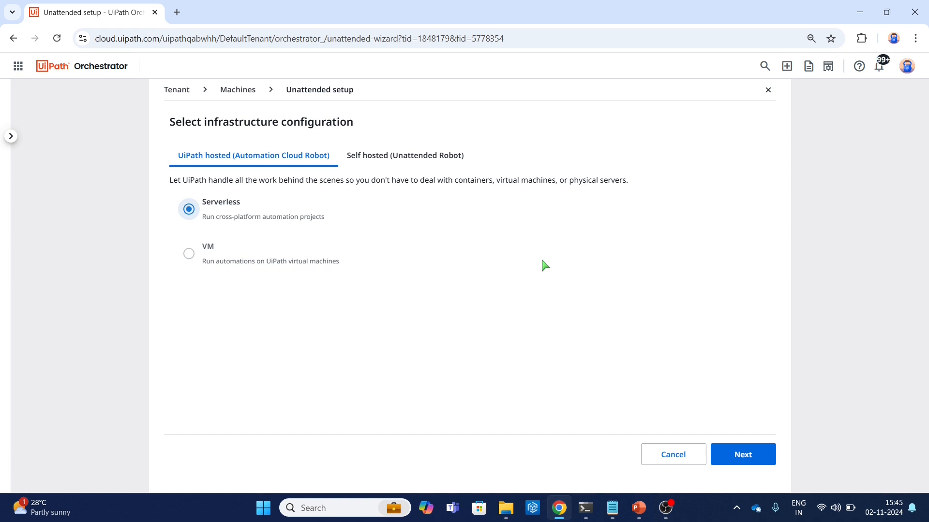
left_click(431, 157)
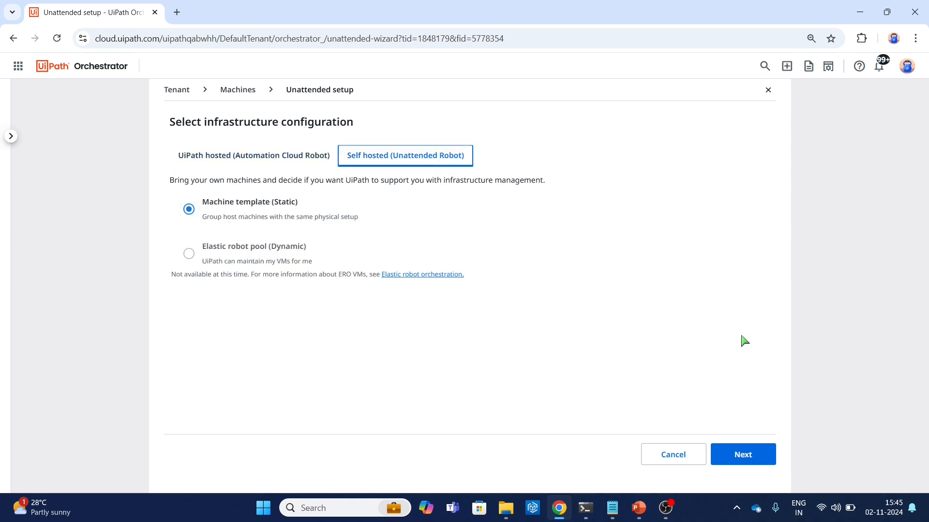
left_click(757, 460)
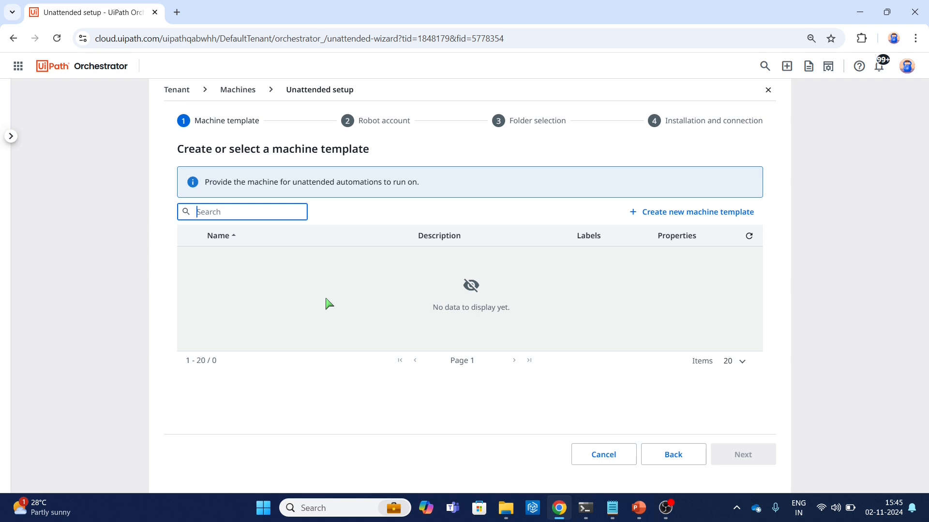
Begin a new machine template and name the machine MyTestMachine
left_click(665, 222)
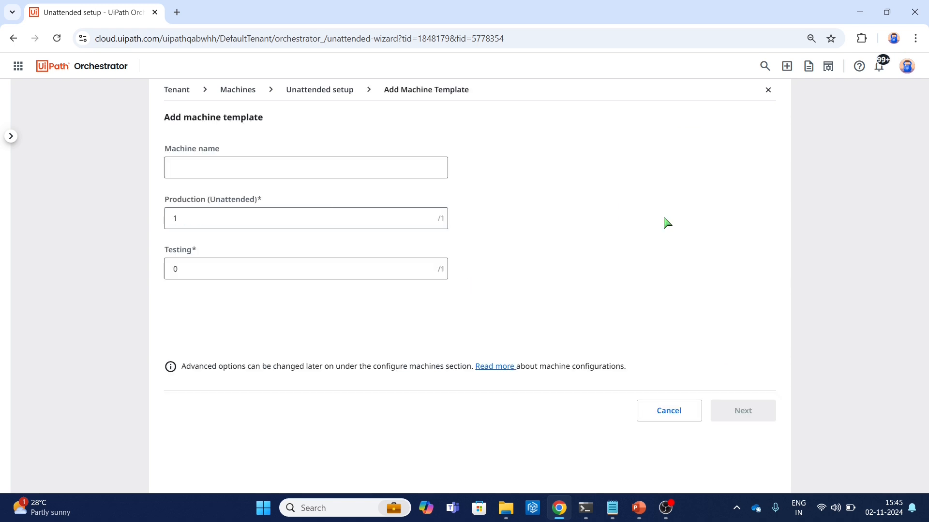
left_click(284, 167)
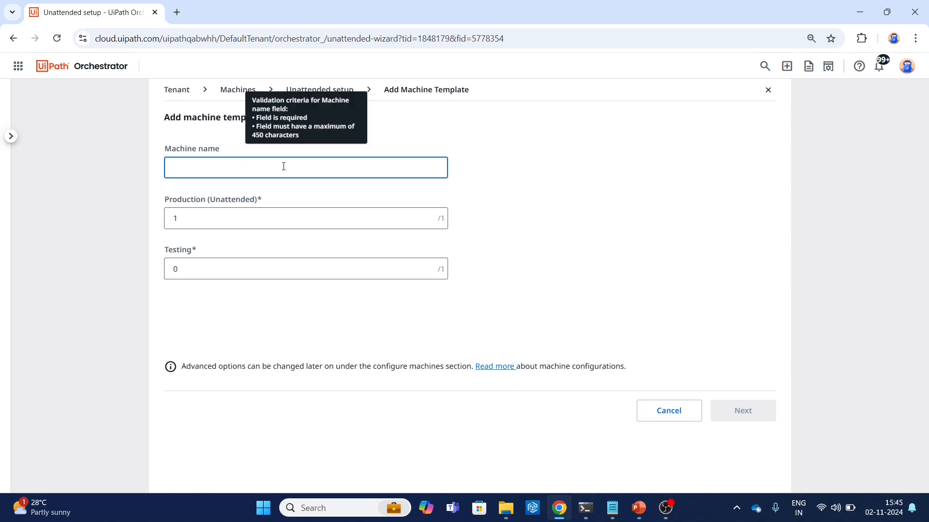
type("TES")
key("BackSpace")
key("BackSpace")
key("BackSpace")
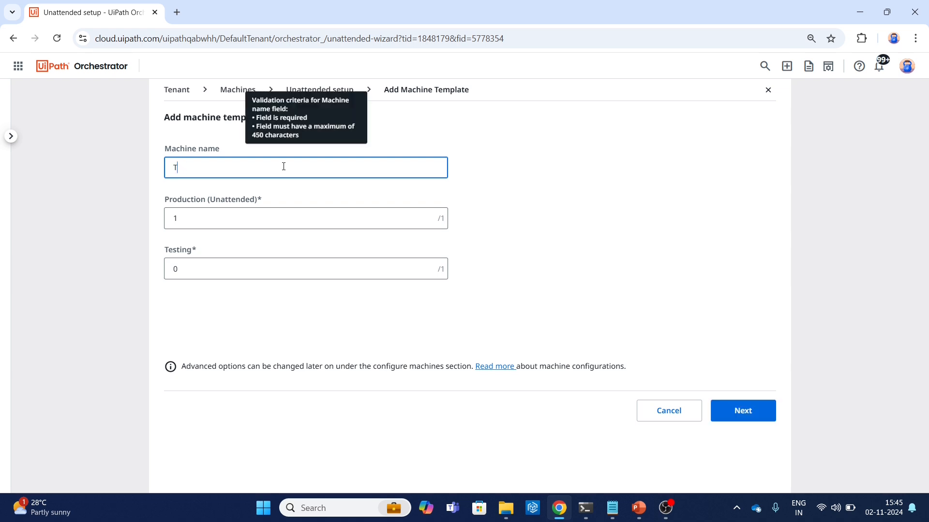
type("MyTest")
type("Machines")
key("BackSpace")
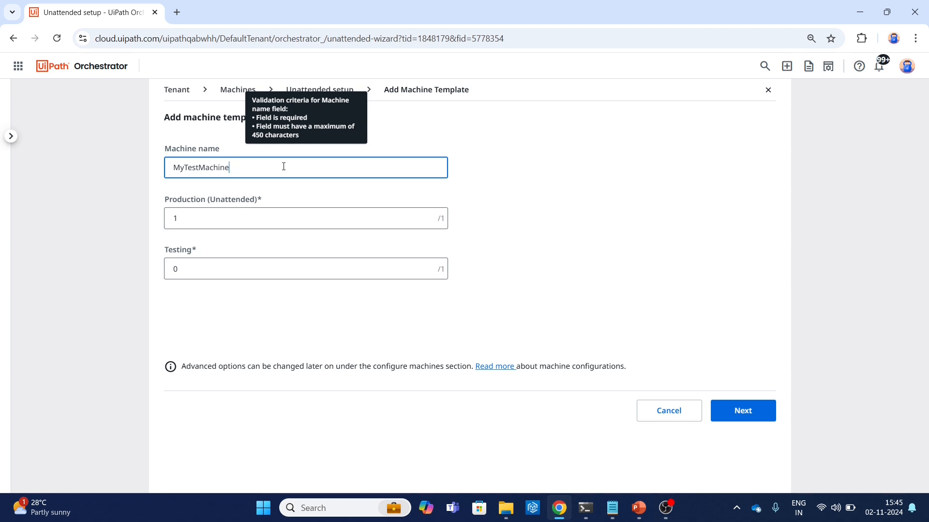
Try 0 and 3 Production (Unattended) slots for the machine template, and set the value back to 1
left_click(250, 223)
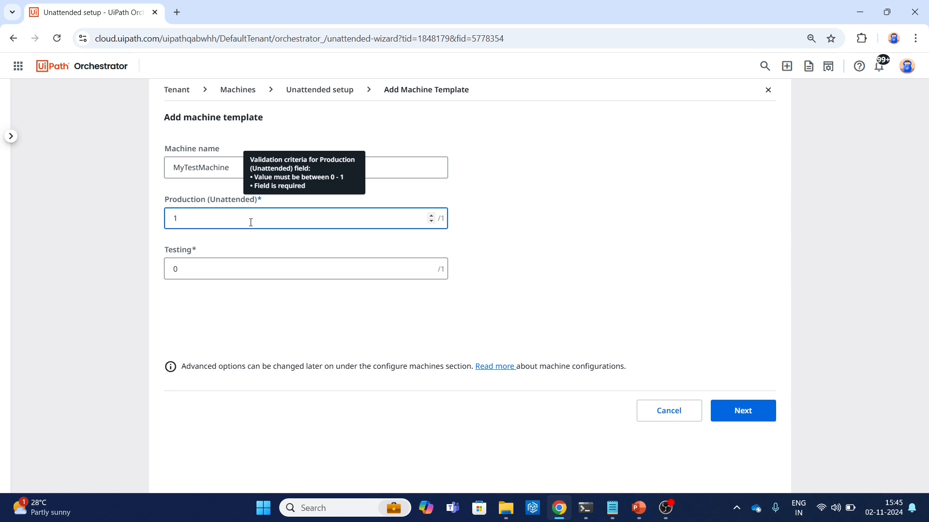
left_click(299, 251)
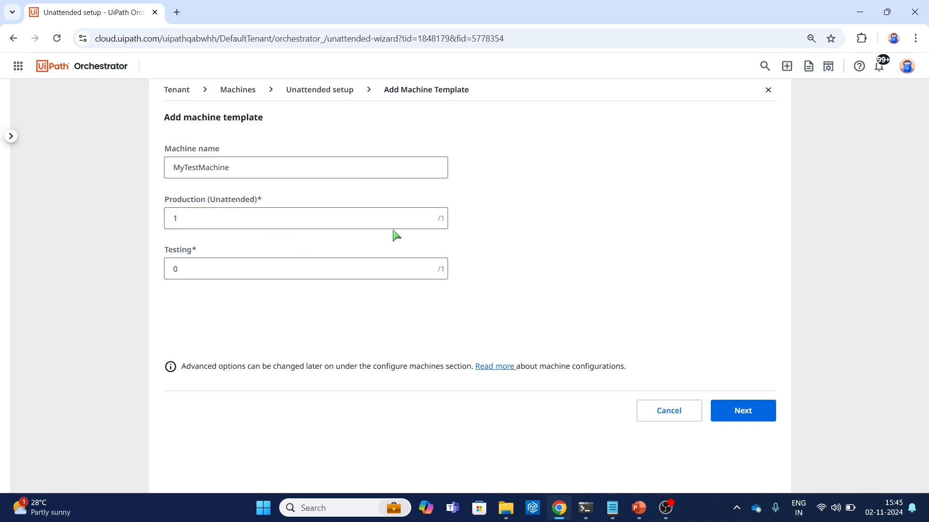
left_click(407, 222)
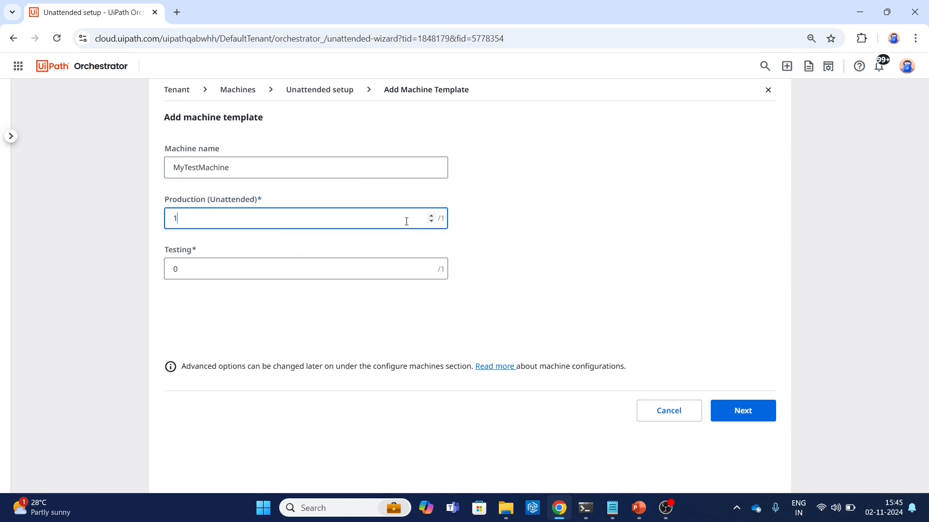
left_click(431, 222)
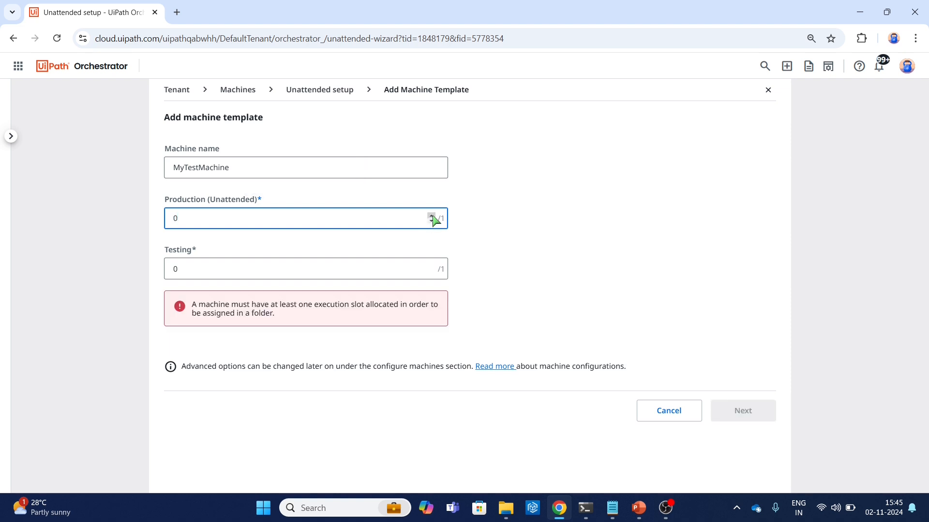
left_click(431, 216)
left_click(431, 216)
left_click(431, 216)
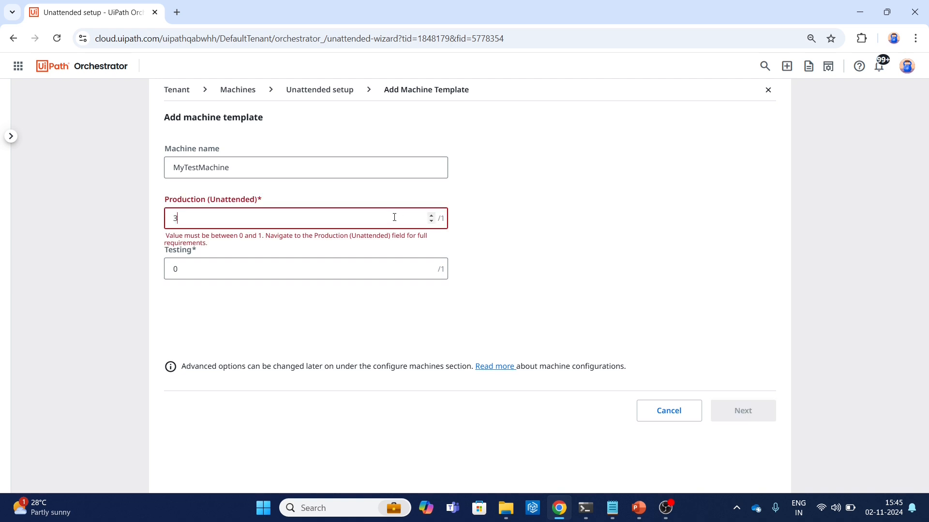
left_click(431, 221)
left_click(431, 221)
left_click(549, 263)
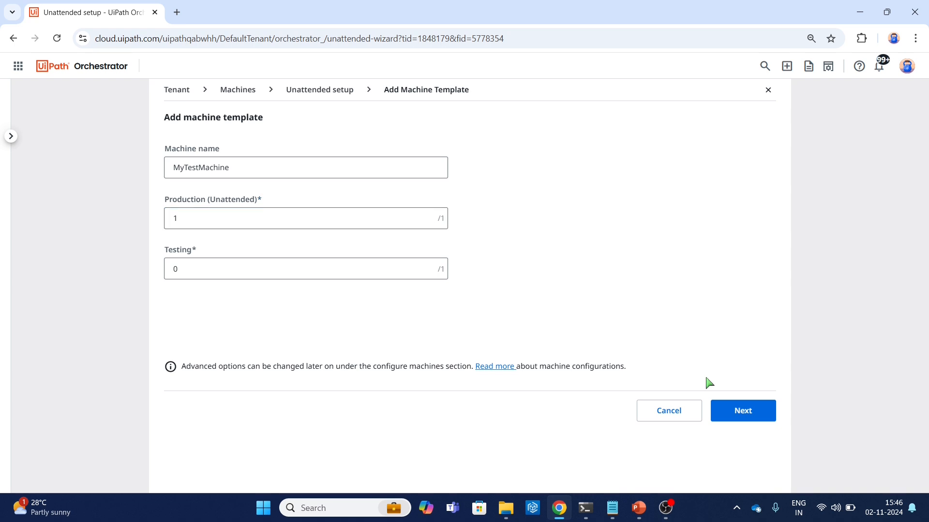
Create the machine template, select MyTestMachine for the unattended setup, and continue to the robot account stage
left_click(764, 417)
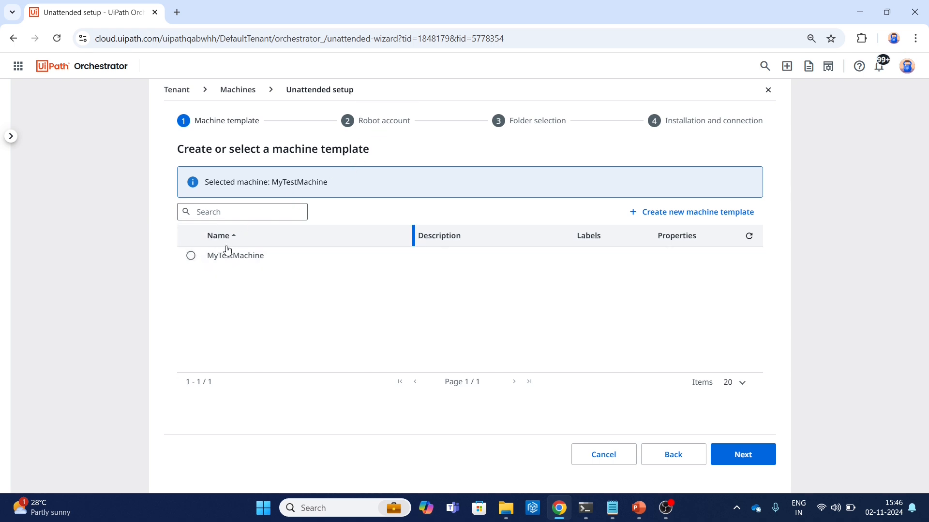
left_click(191, 256)
left_click(740, 460)
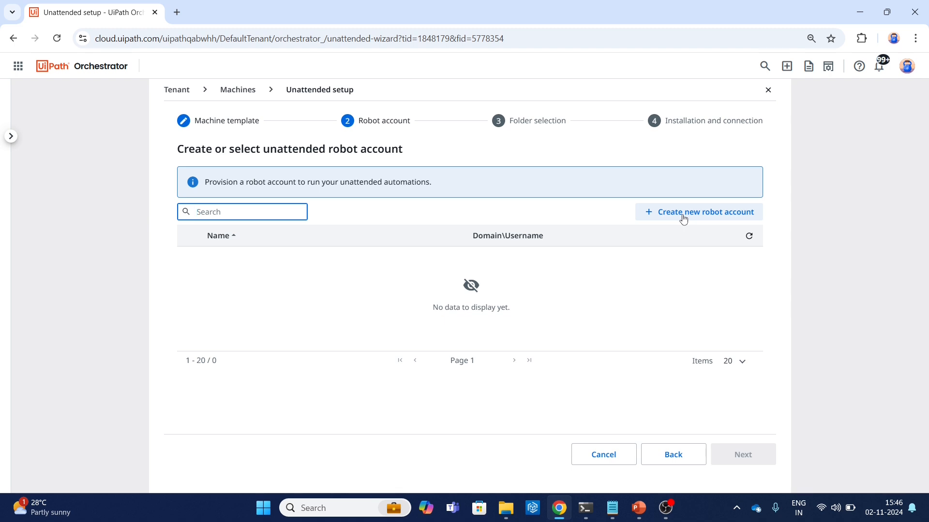
Begin a new robot account for a specific Windows account and name the robot MyTestRobot
left_click(683, 218)
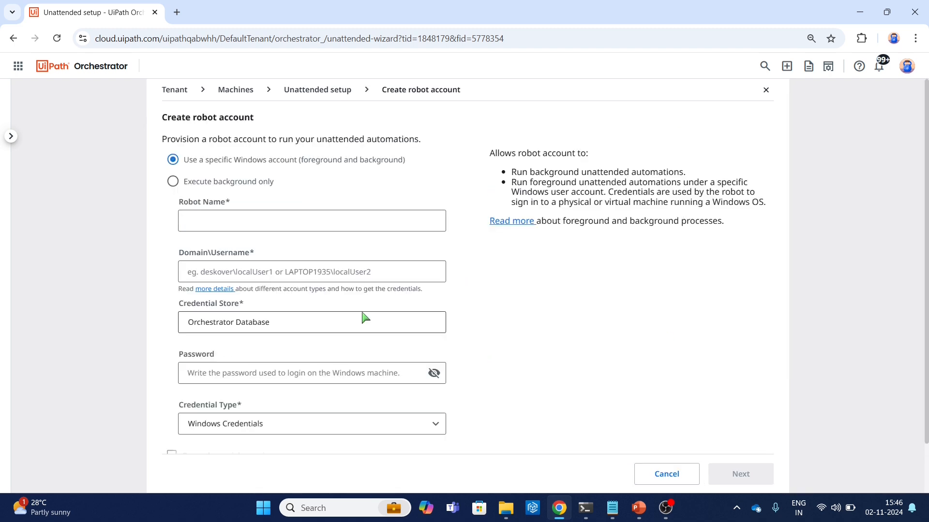
left_click(239, 216)
type("My")
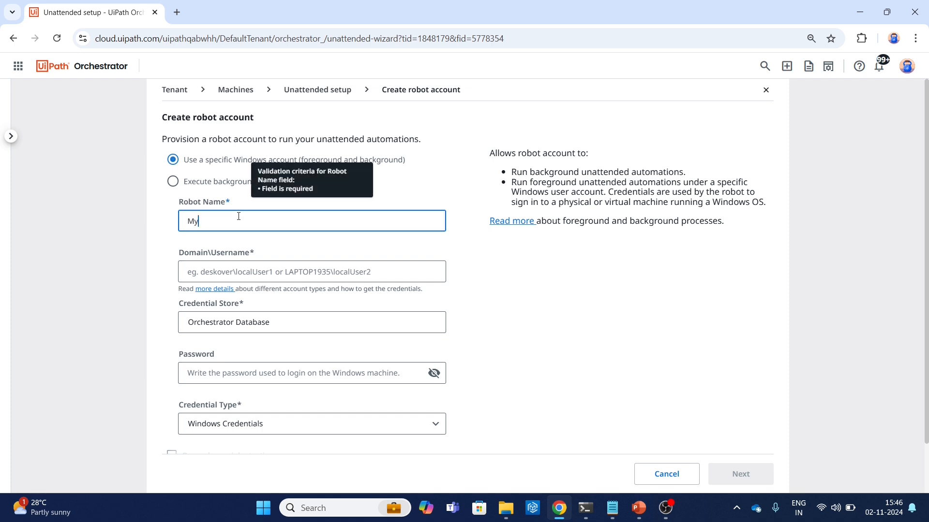
type("TestRobot")
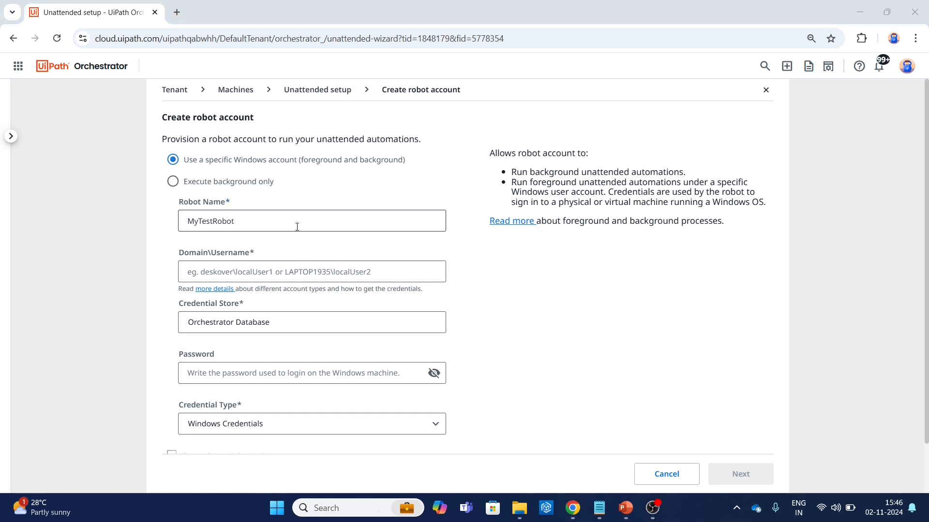
left_click(249, 274)
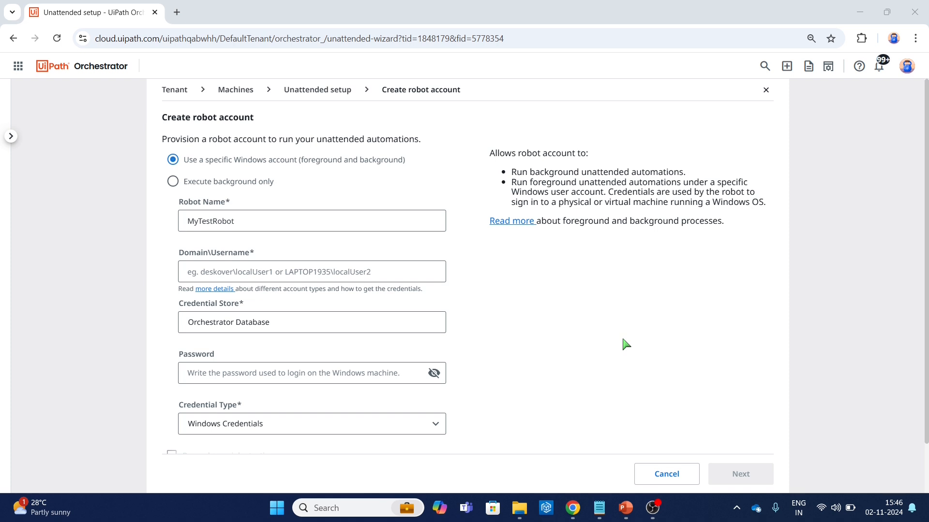
Open Command Prompt and run whoami to look up the machine's domain and username
left_click(357, 515)
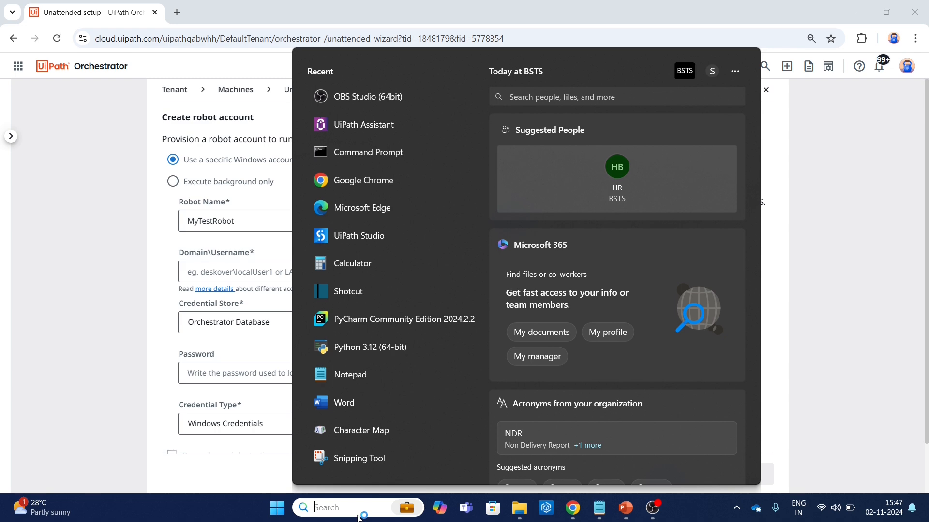
type("cm")
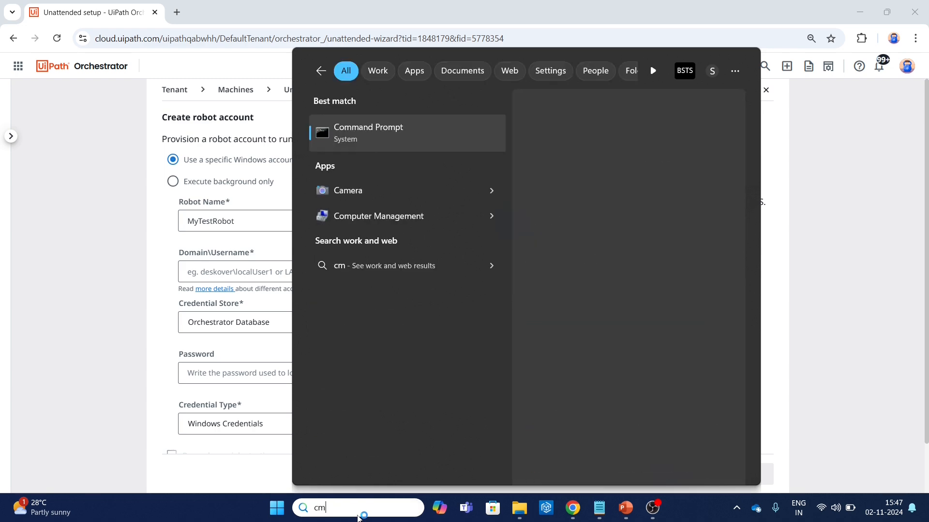
key("Return")
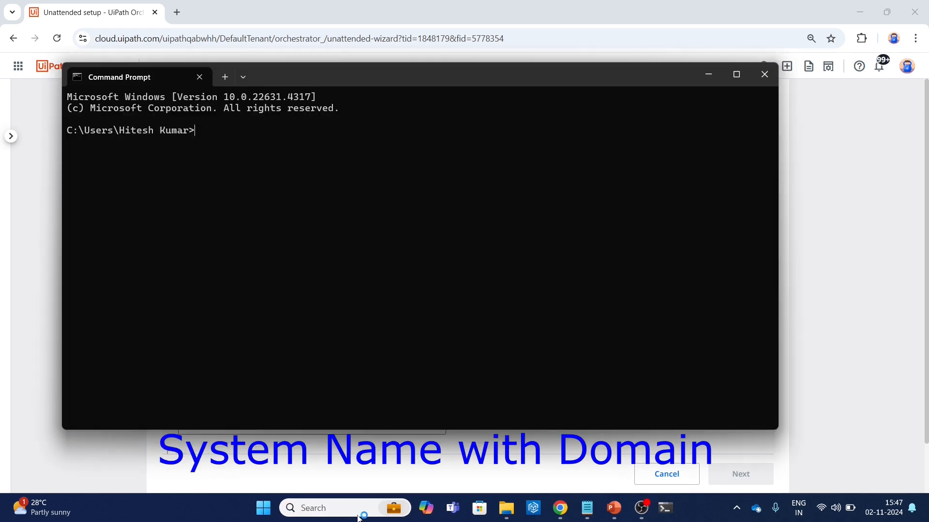
type("who")
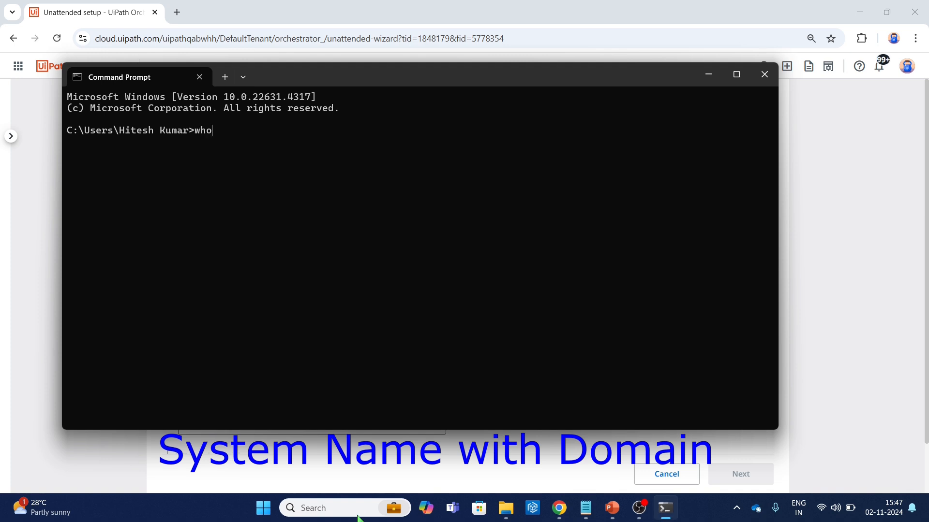
type("ami")
key("Return")
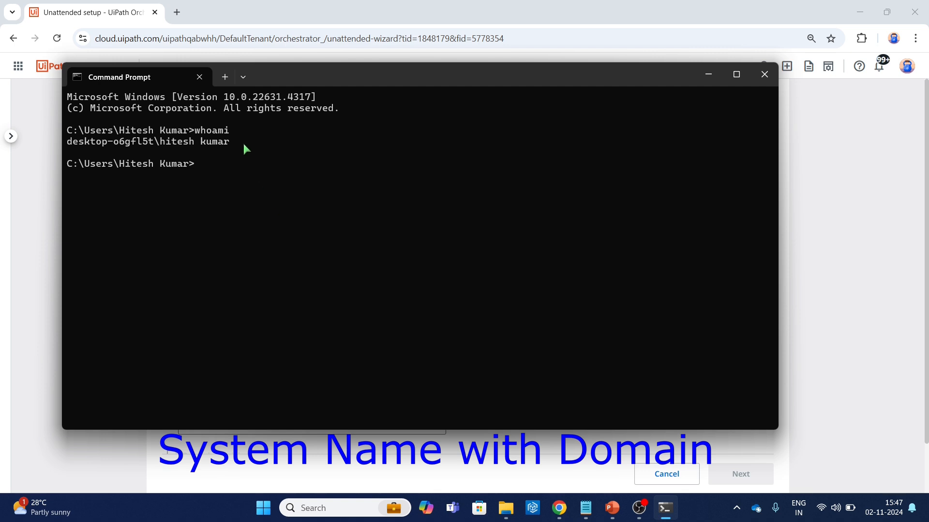
Copy the whoami output and paste it as the robot account's Domain\Username in Orchestrator in the browser
left_click_drag(242, 145, 68, 144)
key("ctrl+c")
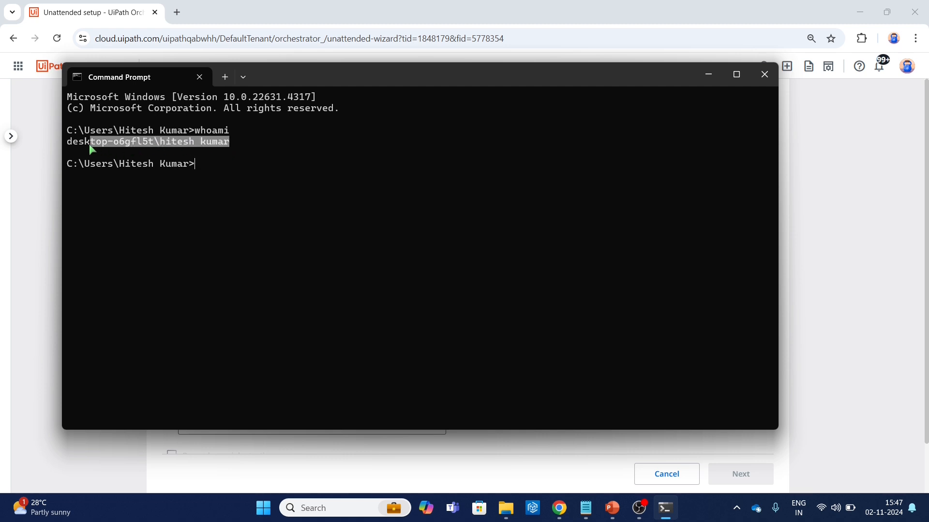
key("ctrl+c")
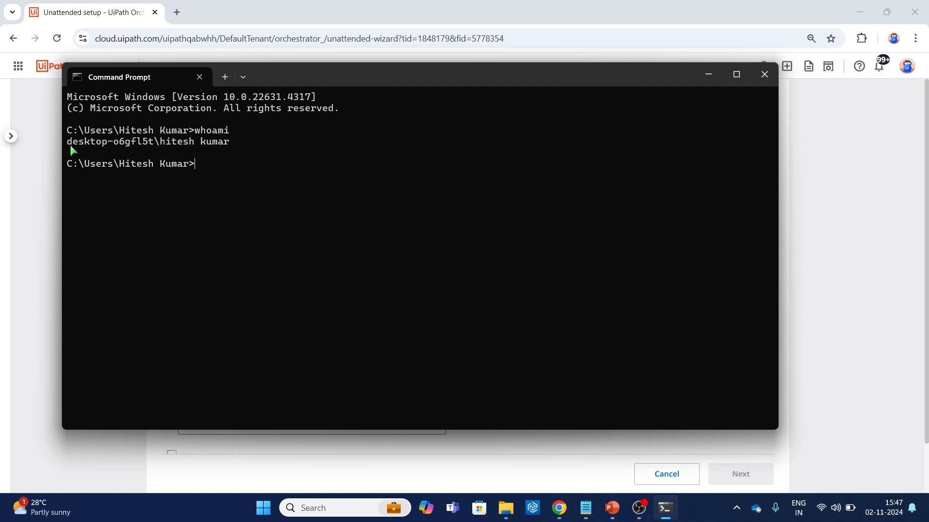
key("alt+Tab")
left_click(284, 272)
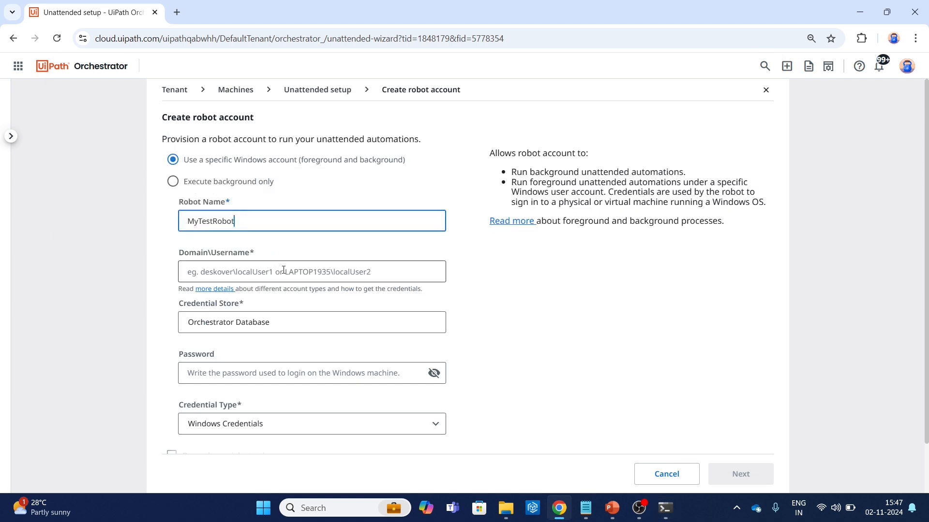
key("ctrl+v")
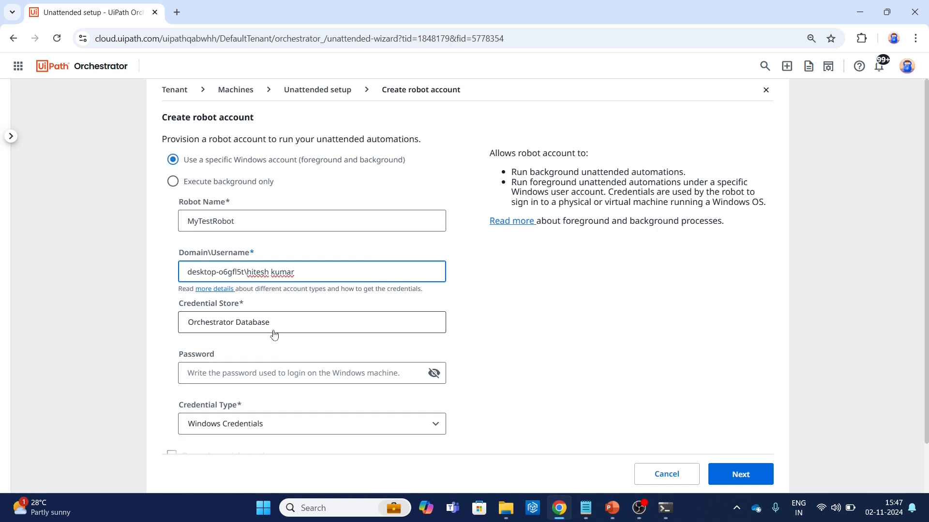
Enter the Windows login password for the robot account, try to submit the form, and dismiss the notification
left_click(296, 374)
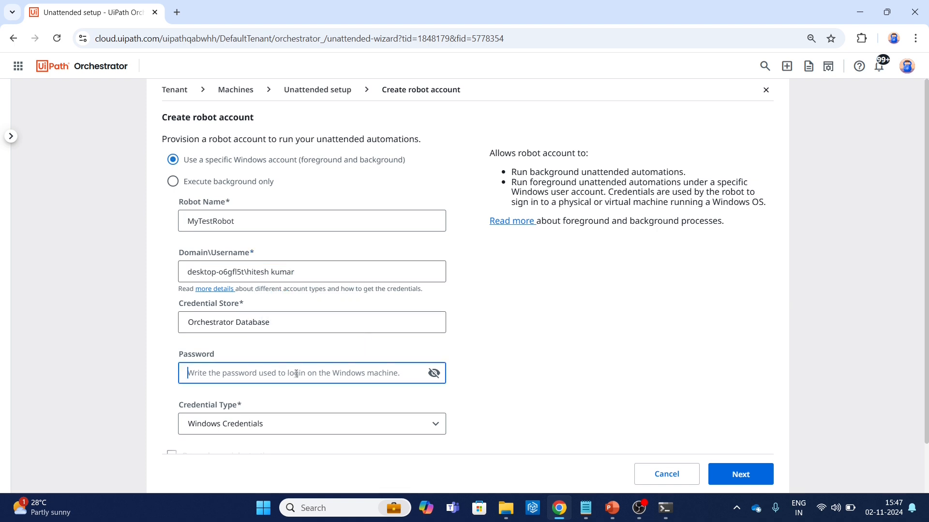
type("******")
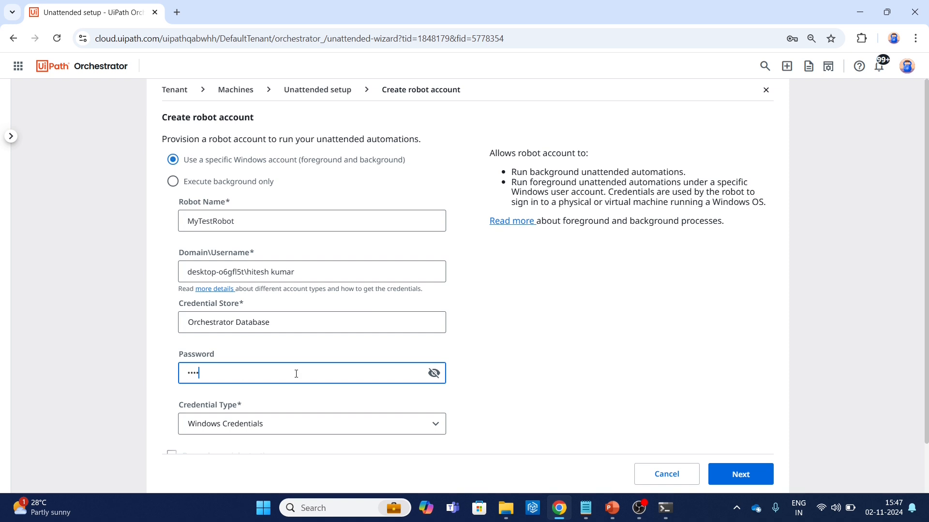
type("*")
left_click(643, 407)
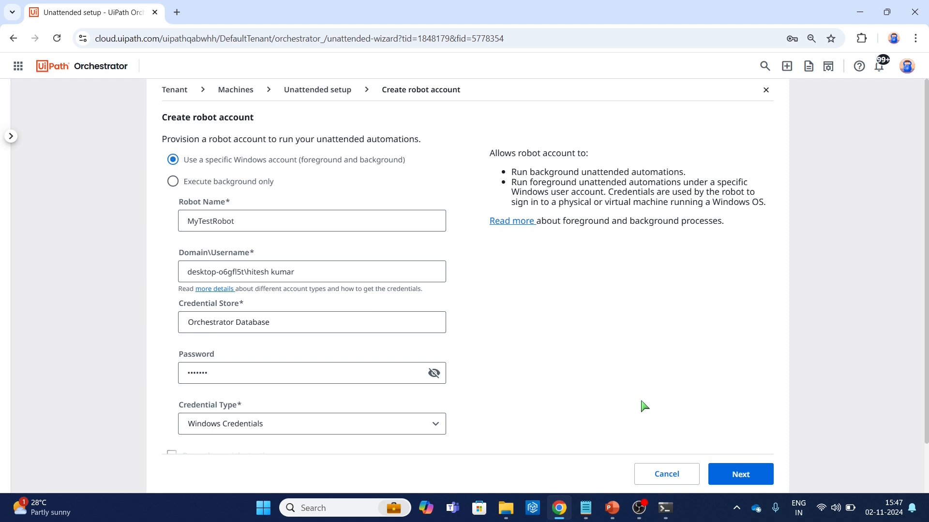
left_click(756, 477)
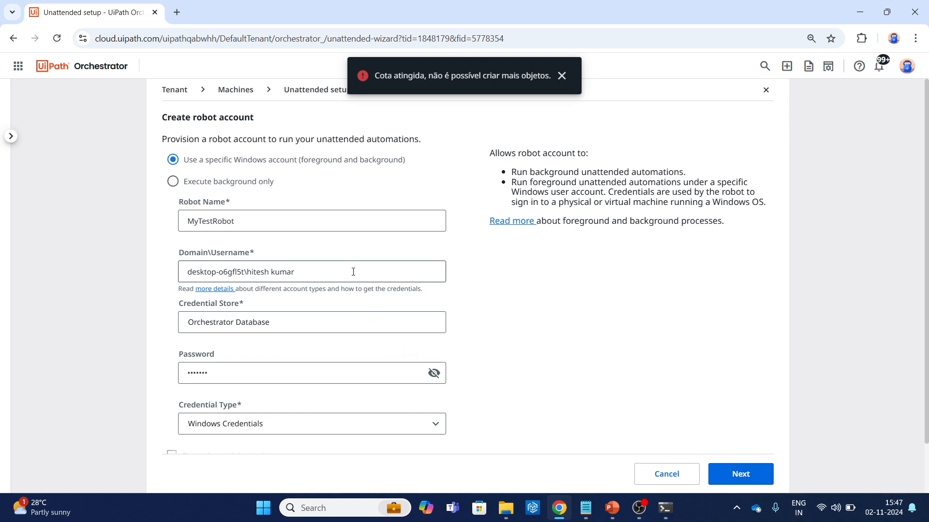
mouse_move(349, 266)
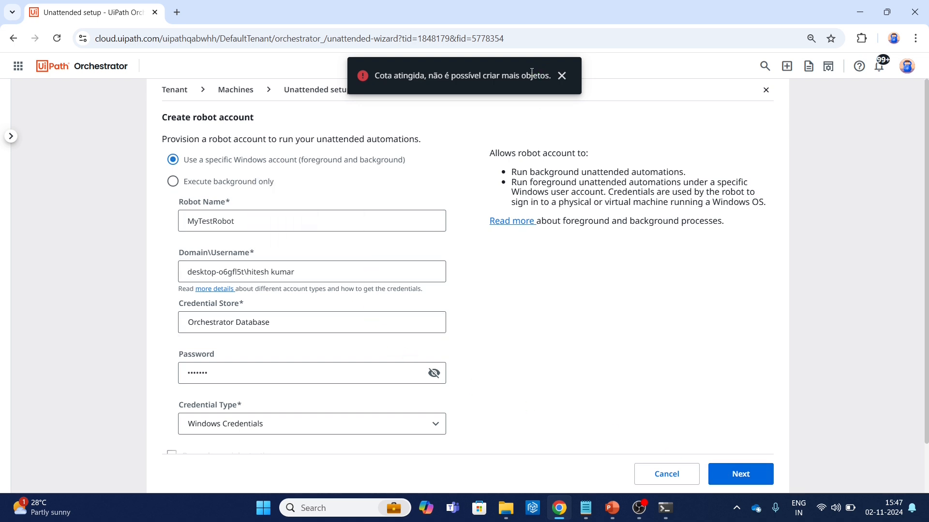
left_click(561, 76)
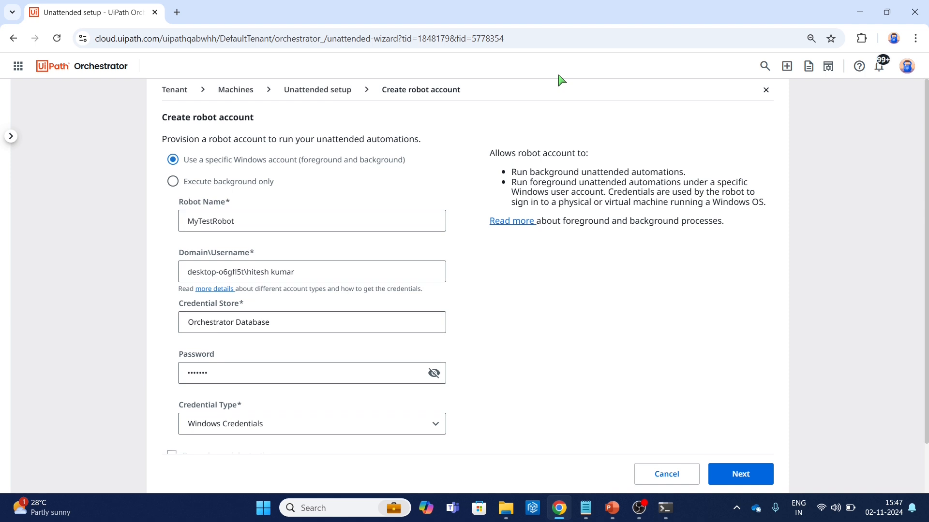
Leave the robot account form without saving and try to go to the Folder selection stage of the unattended setup
mouse_move(328, 270)
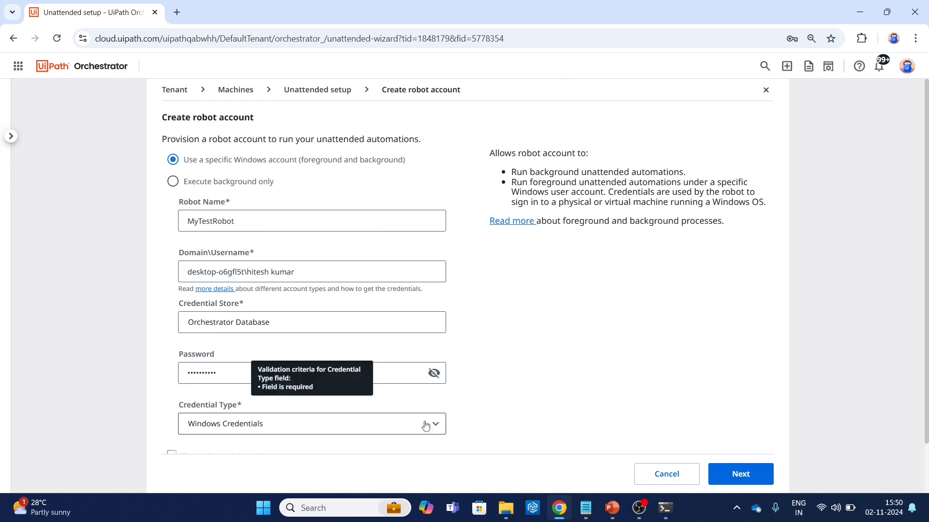
left_click(236, 97)
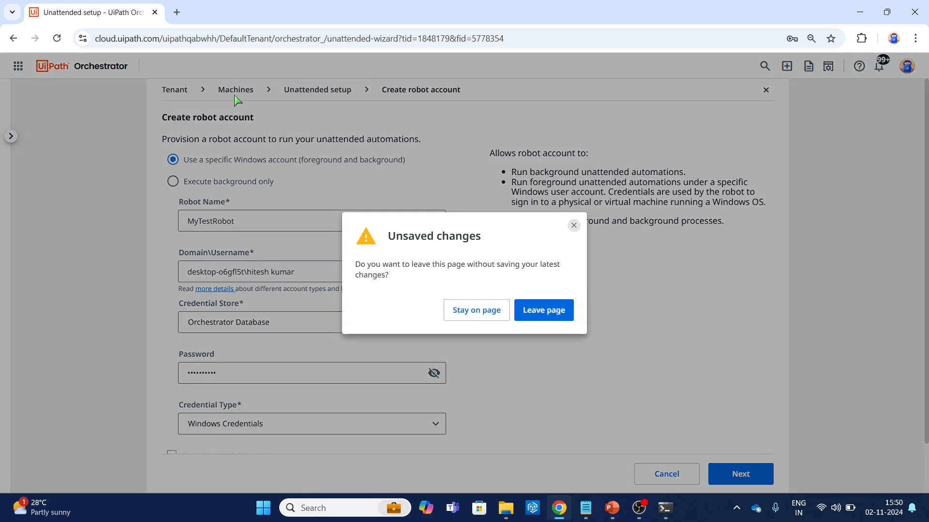
left_click(498, 312)
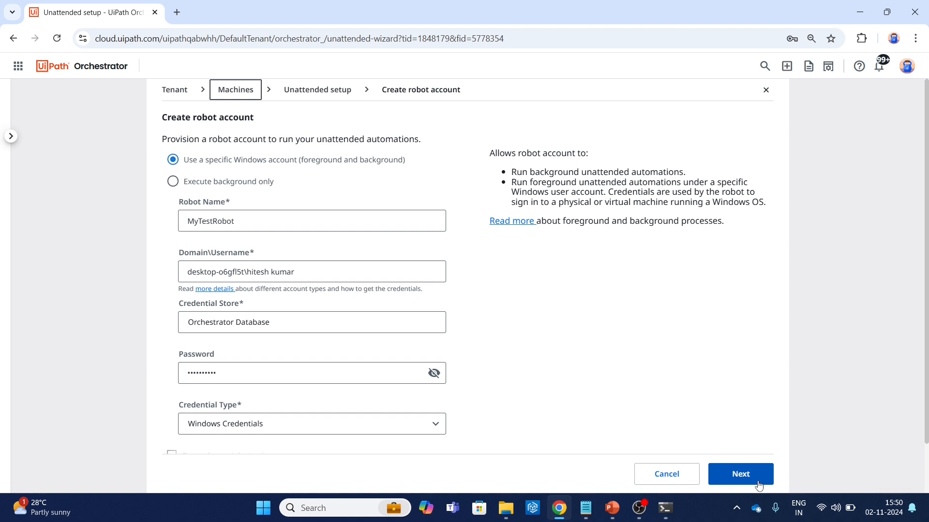
left_click(291, 94)
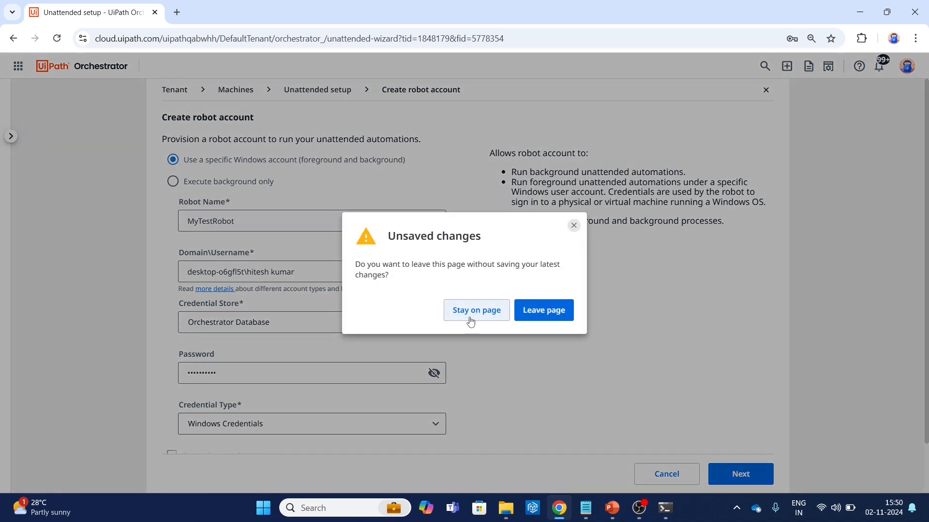
left_click(554, 311)
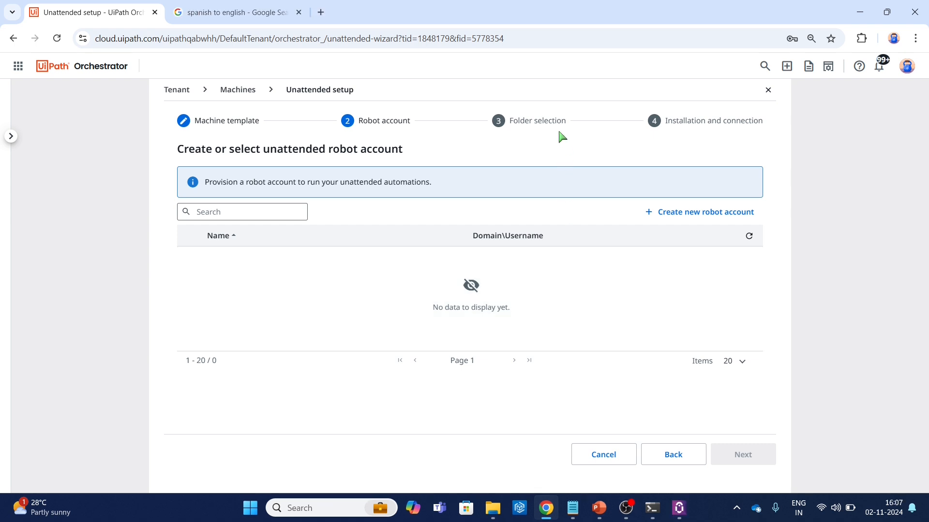
left_click(552, 122)
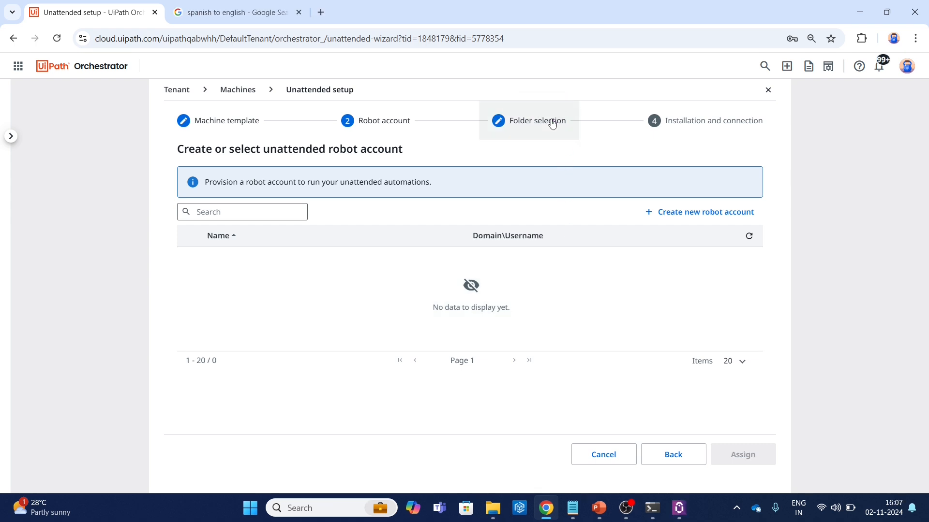
double_click(552, 123)
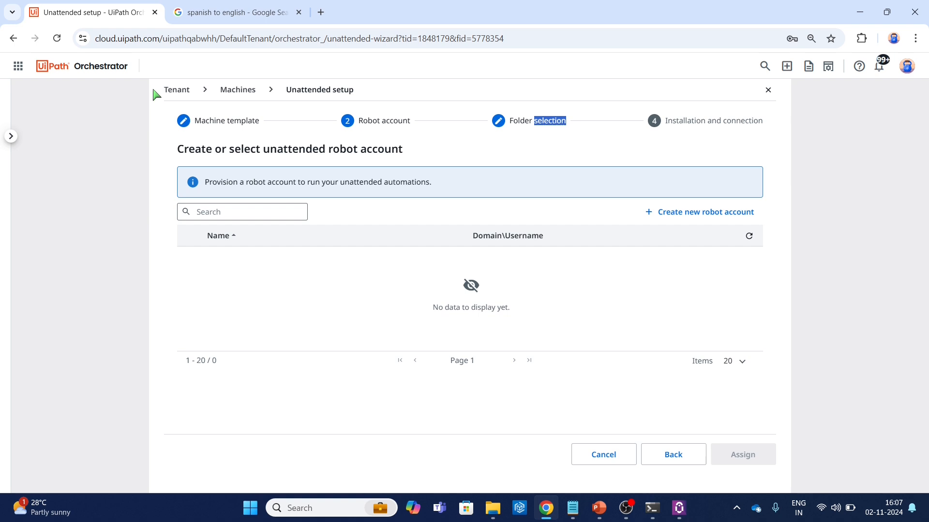
Leave the unattended setup and view the tenant's list of configured robots
left_click(11, 136)
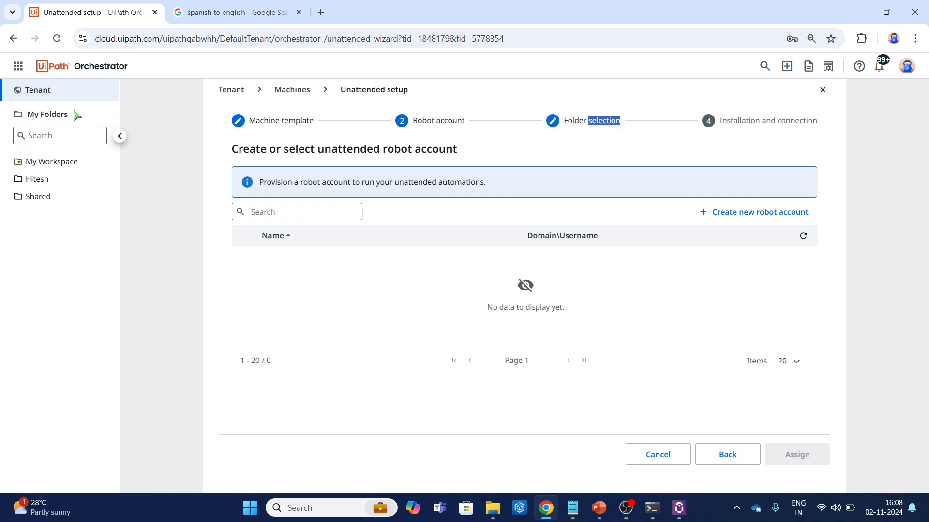
left_click(39, 92)
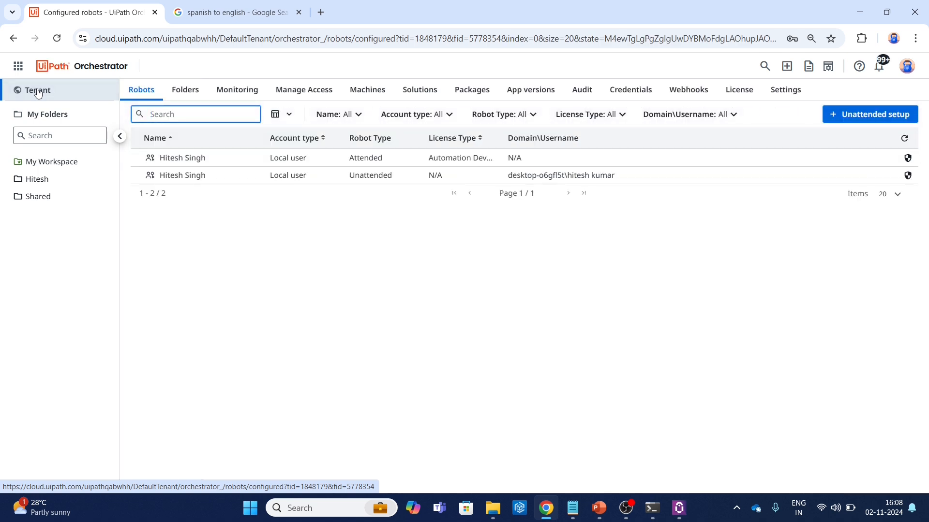
left_click(223, 175)
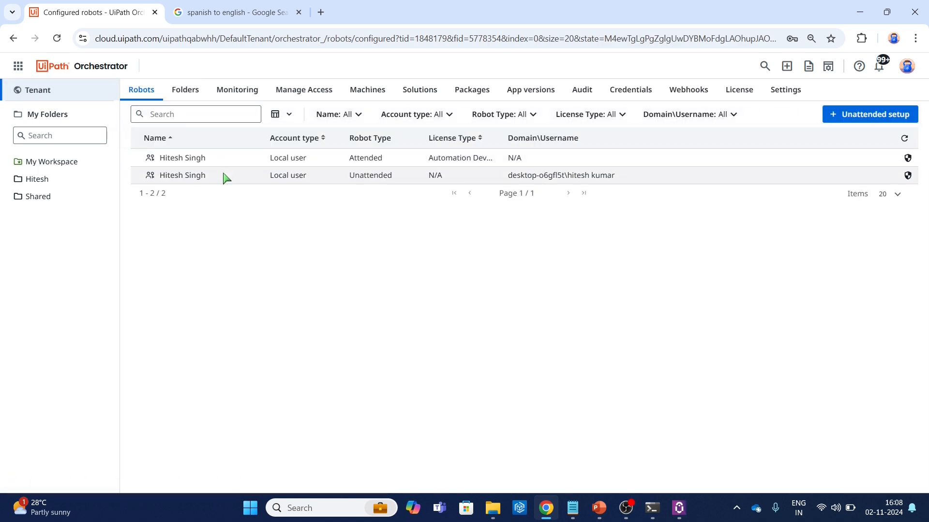
Open the MyTestMachine template for editing from the tenant's machines
left_click(366, 96)
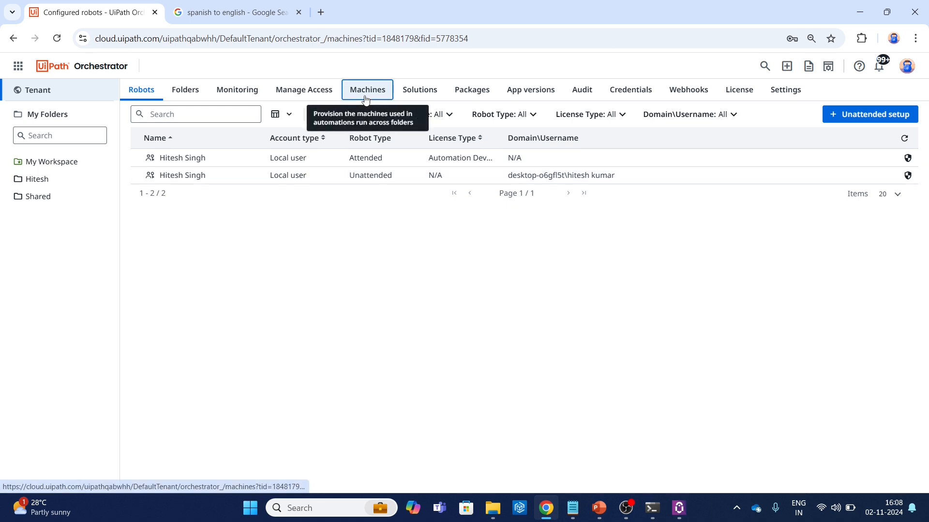
left_click(288, 178)
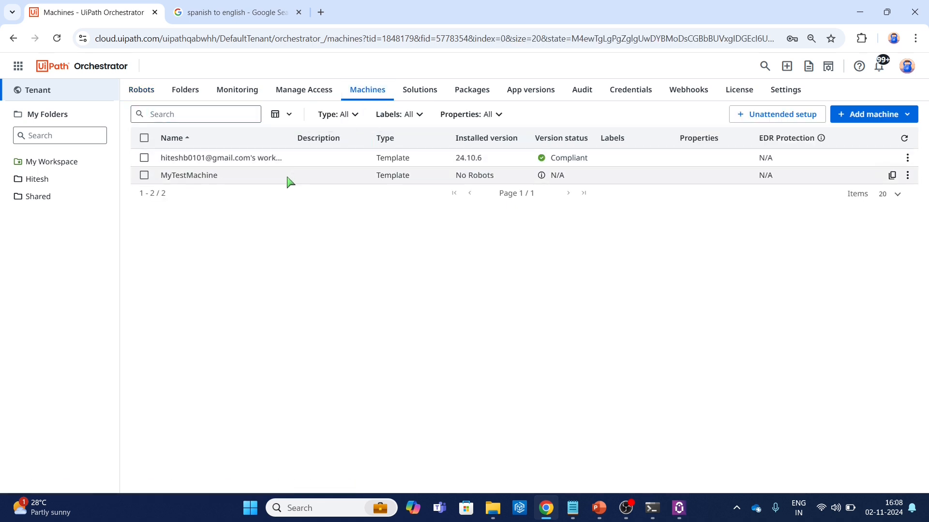
left_click(907, 175)
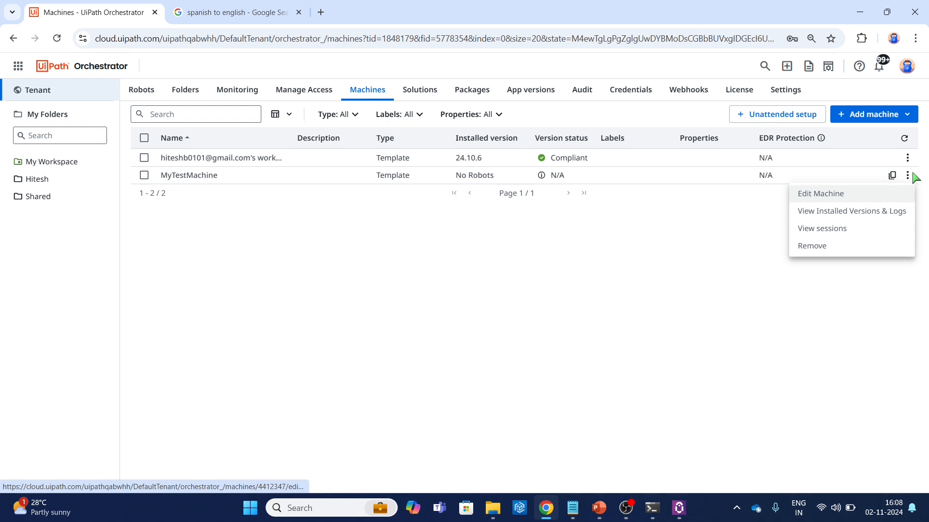
left_click(859, 200)
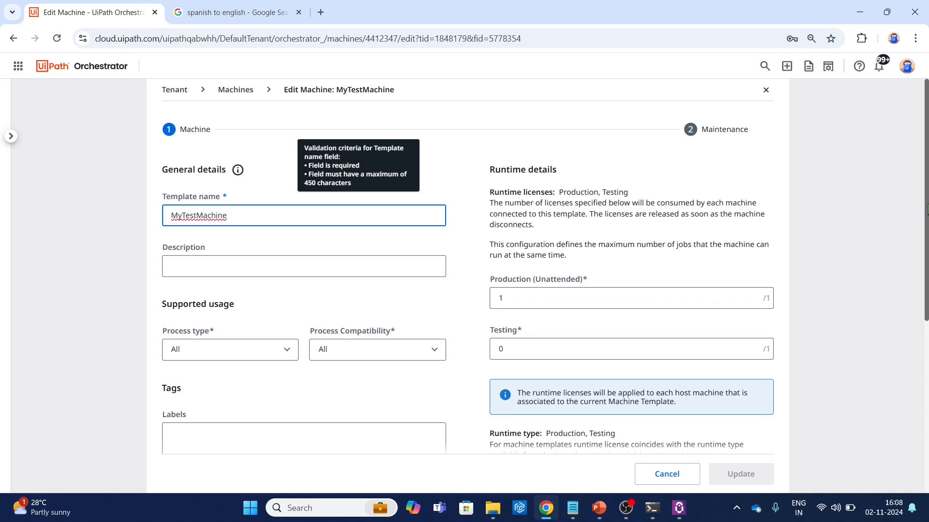
Generate a new client secret for the MyTestMachine template and copy the secret value
left_click_drag(927, 213, 928, 385)
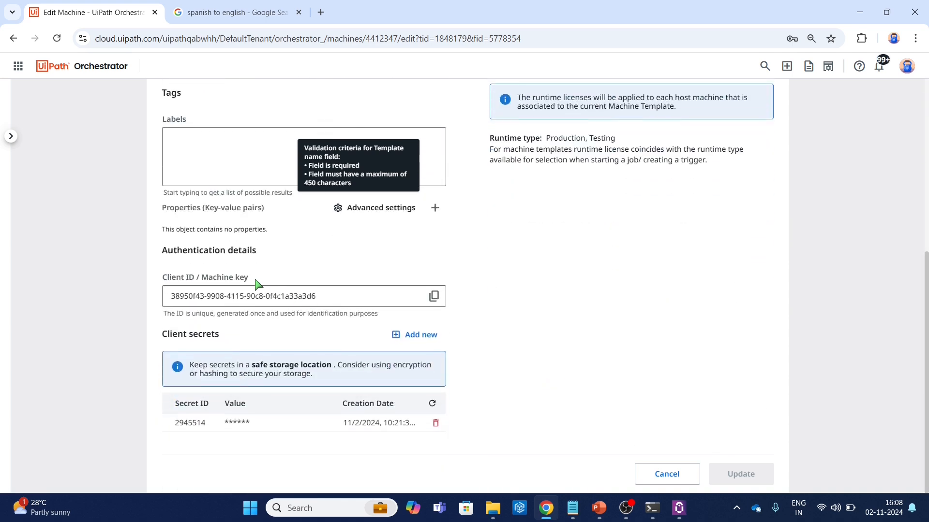
left_click(419, 342)
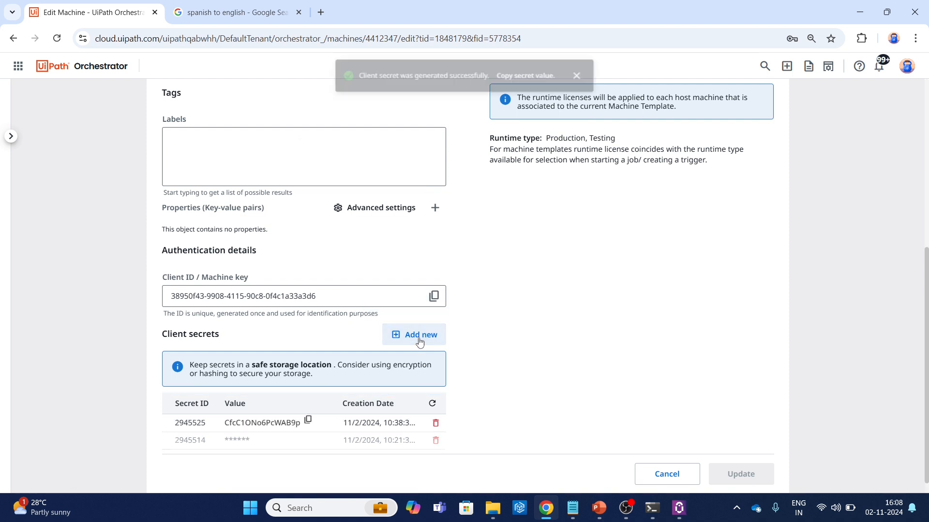
left_click(308, 421)
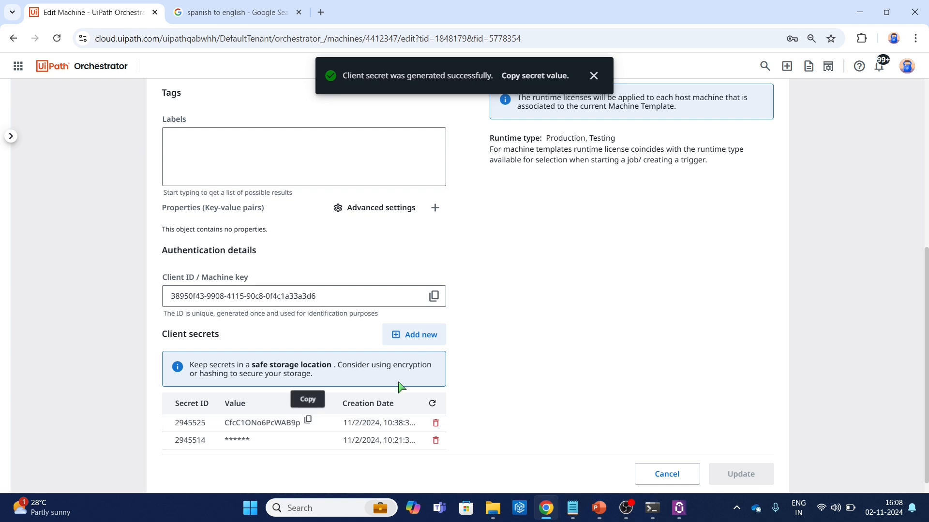
Switch to UiPath Assistant, view the connection type and service URL in its Orchestrator settings, and close it
left_click(684, 512)
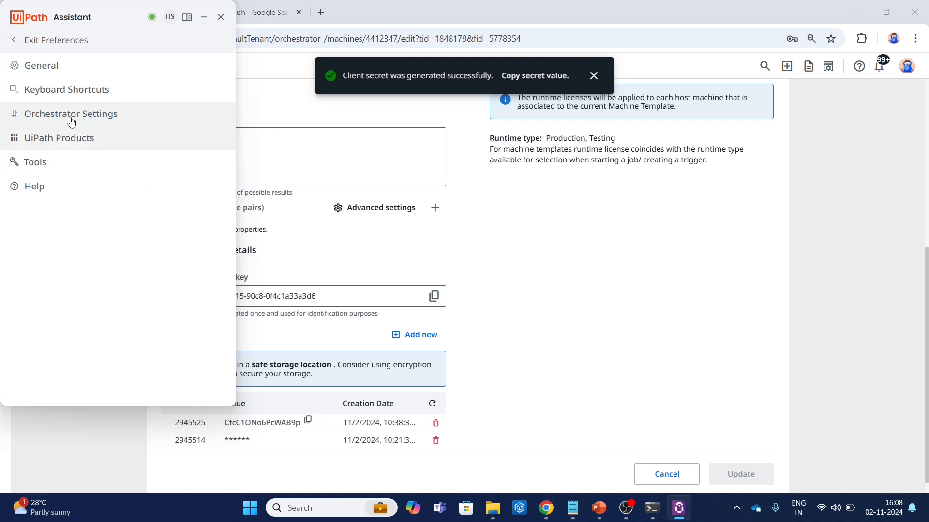
left_click(21, 41)
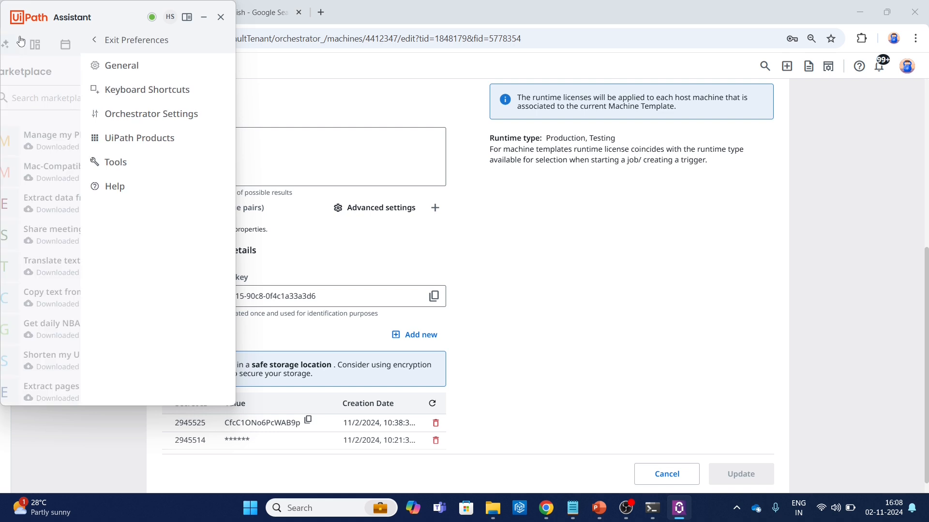
left_click(172, 20)
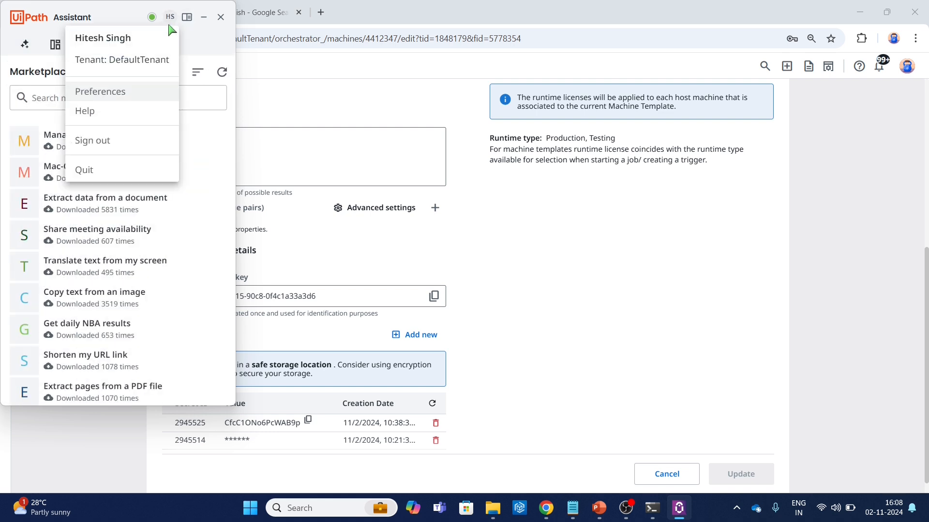
left_click(111, 94)
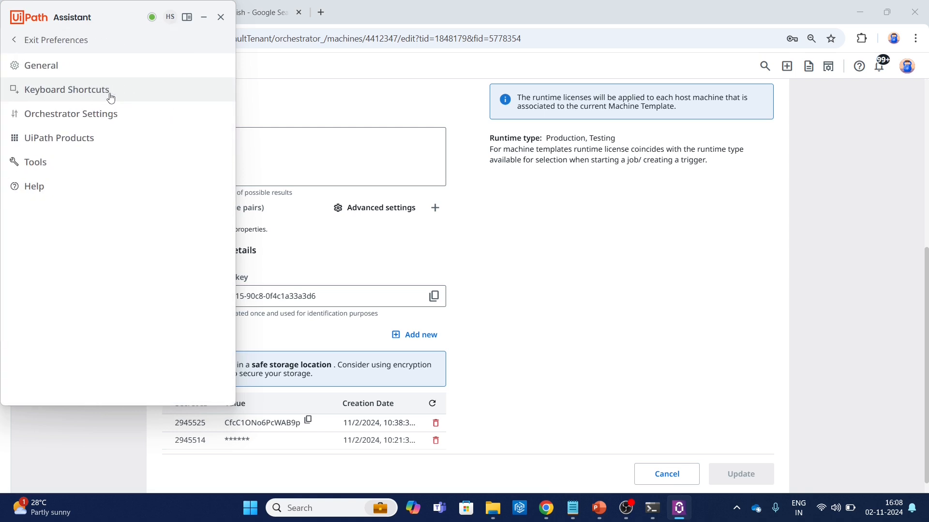
left_click(96, 121)
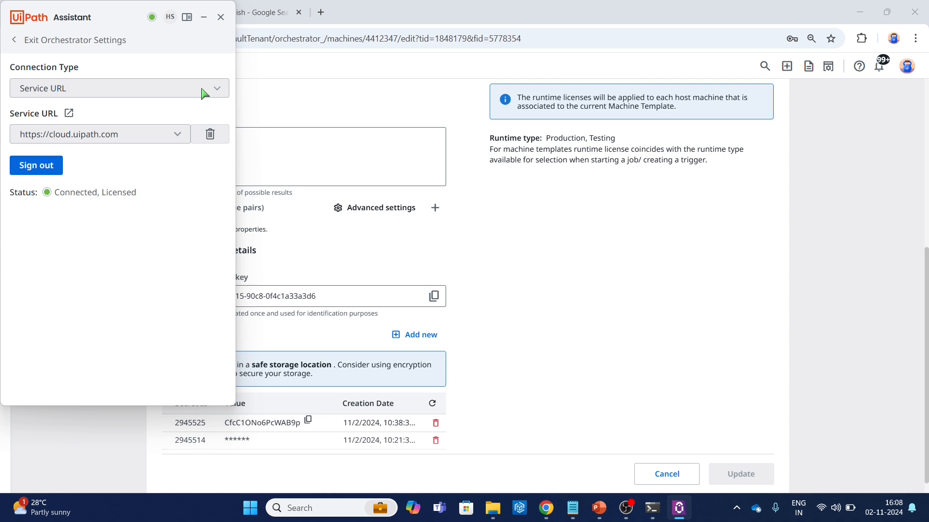
left_click(221, 19)
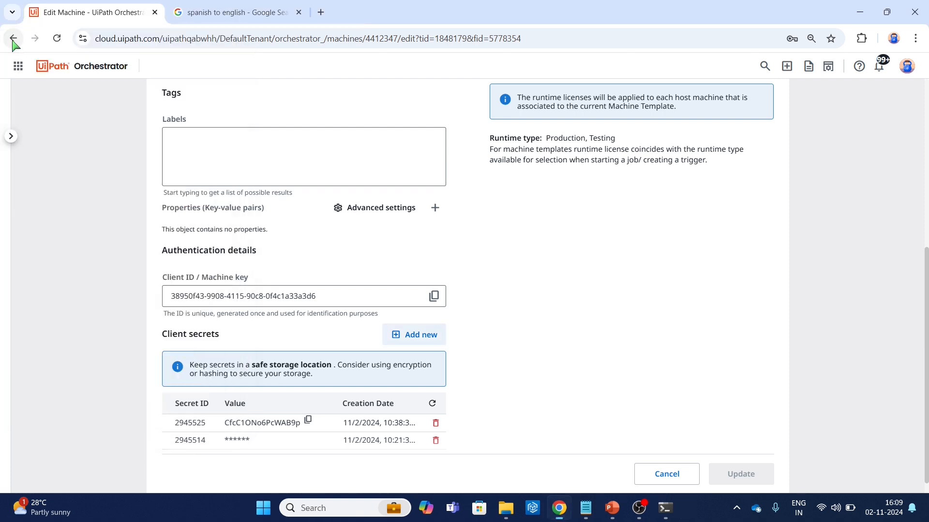
Leave the MyTestMachine template, view the overview of the folder above Shared, and return to the tenant's configured robots
left_click(13, 39)
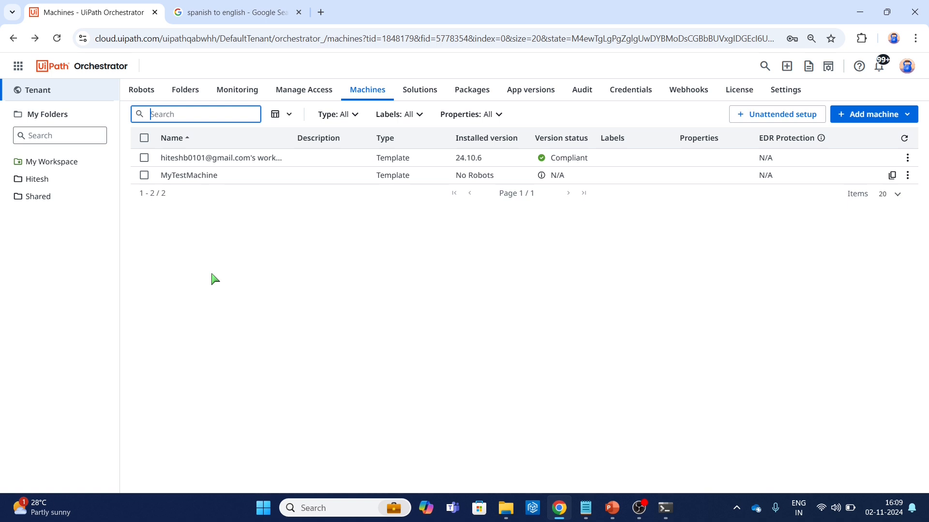
left_click(52, 188)
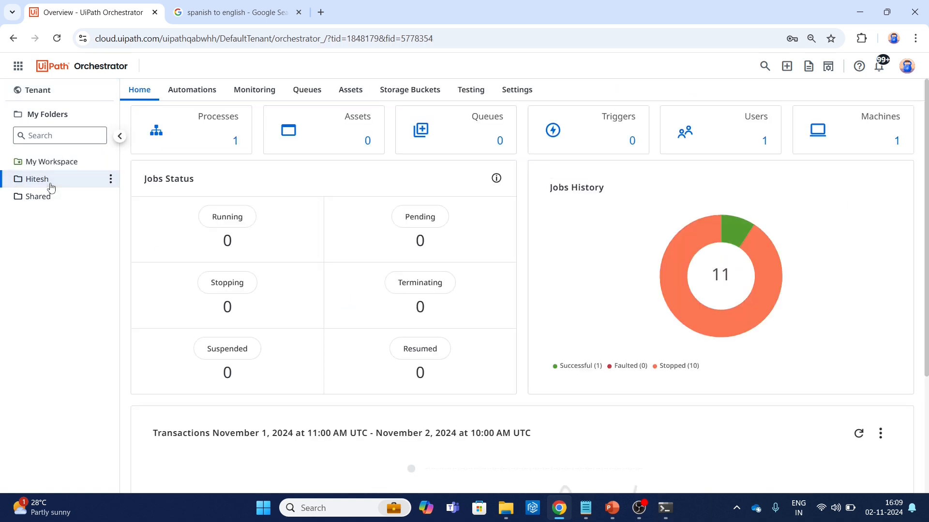
left_click(37, 90)
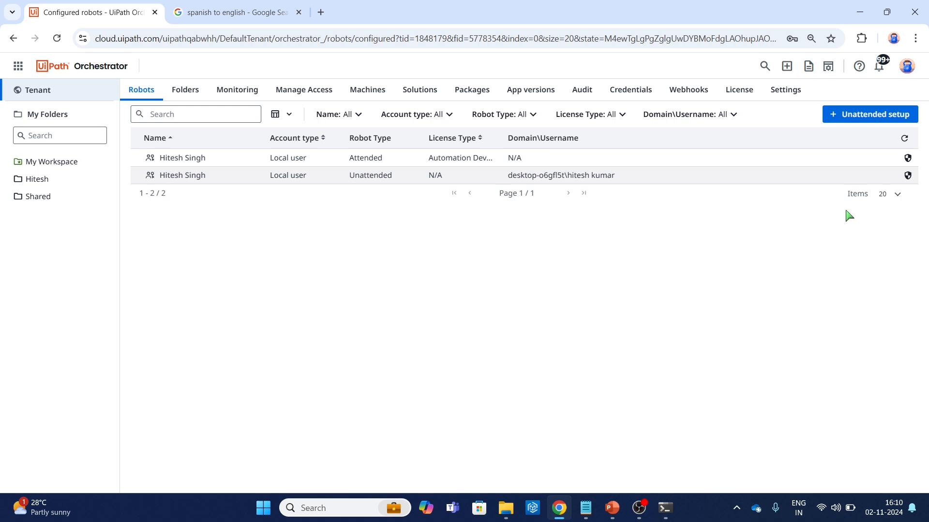
Examine the unattended robot account's tenant and folder permissions, including its Folder Administrator role, and return to the robots list
left_click(907, 176)
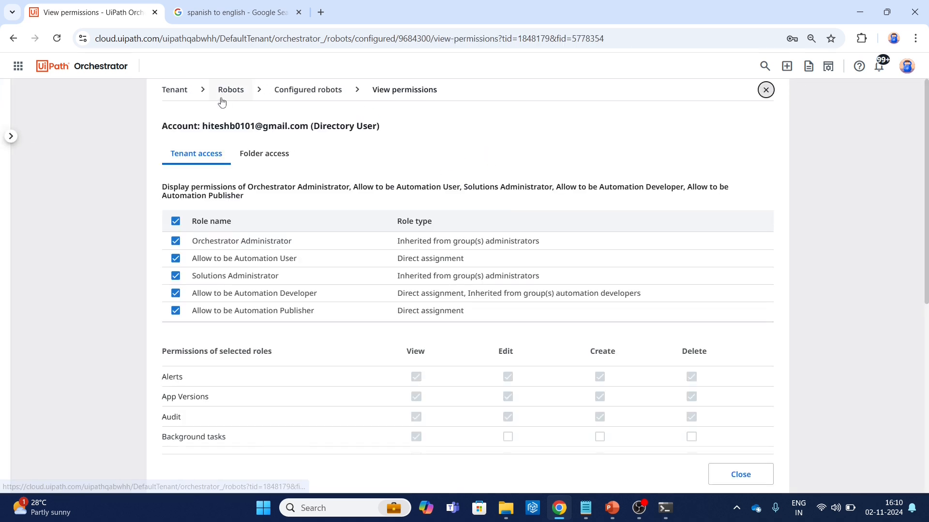
left_click(286, 157)
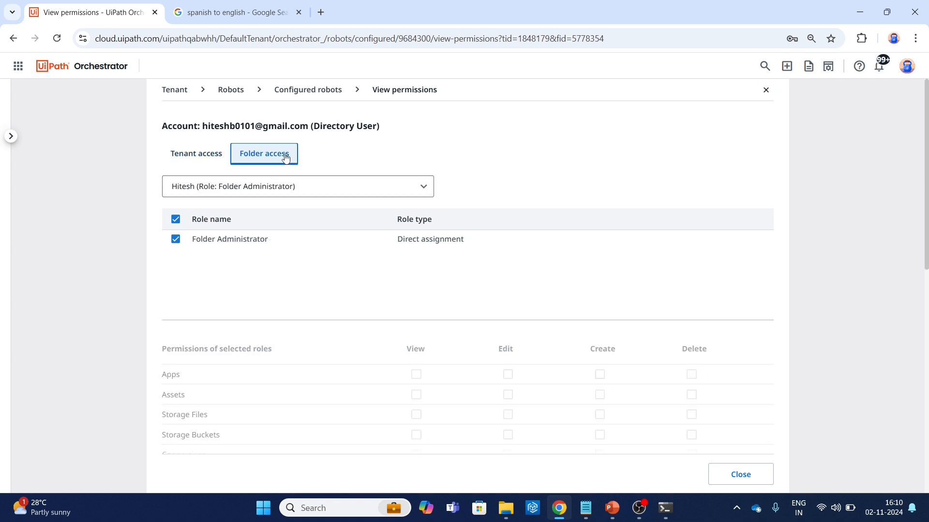
left_click(353, 188)
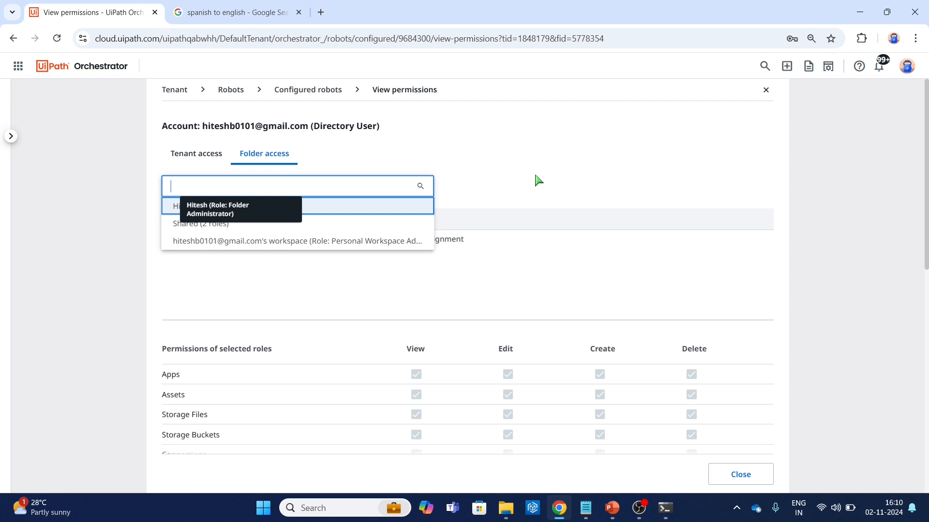
left_click(382, 210)
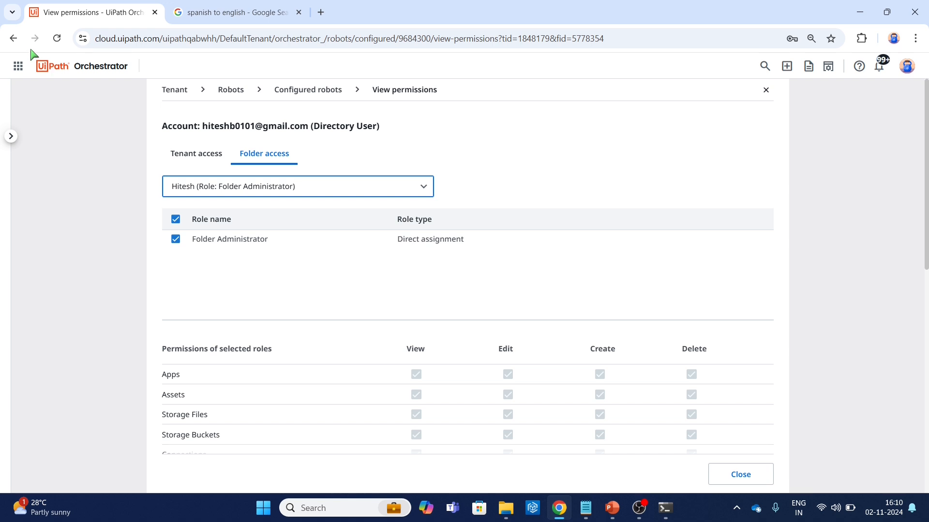
left_click(14, 39)
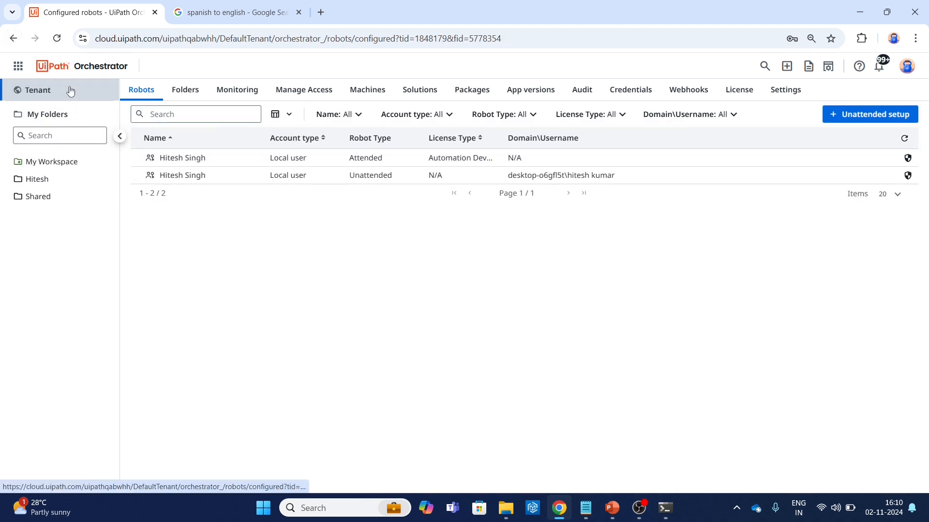
left_click(303, 90)
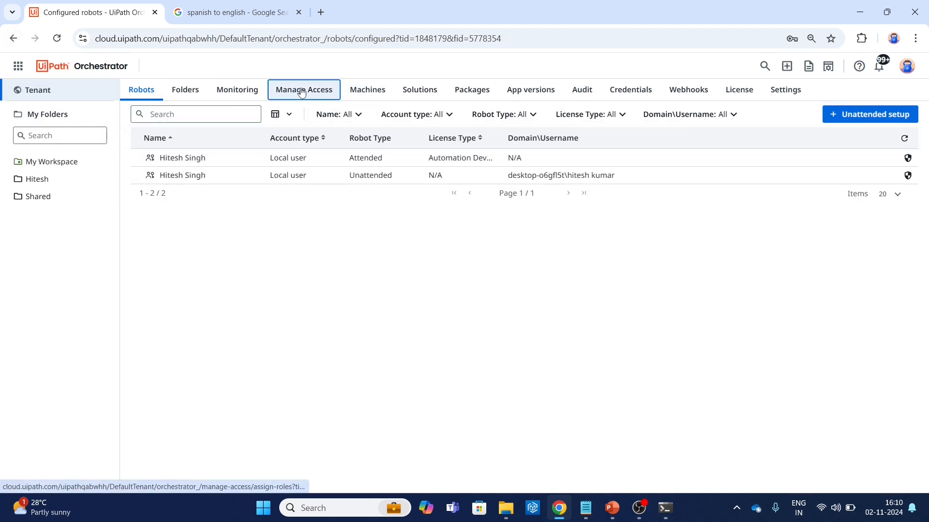
left_click(185, 92)
left_click(140, 92)
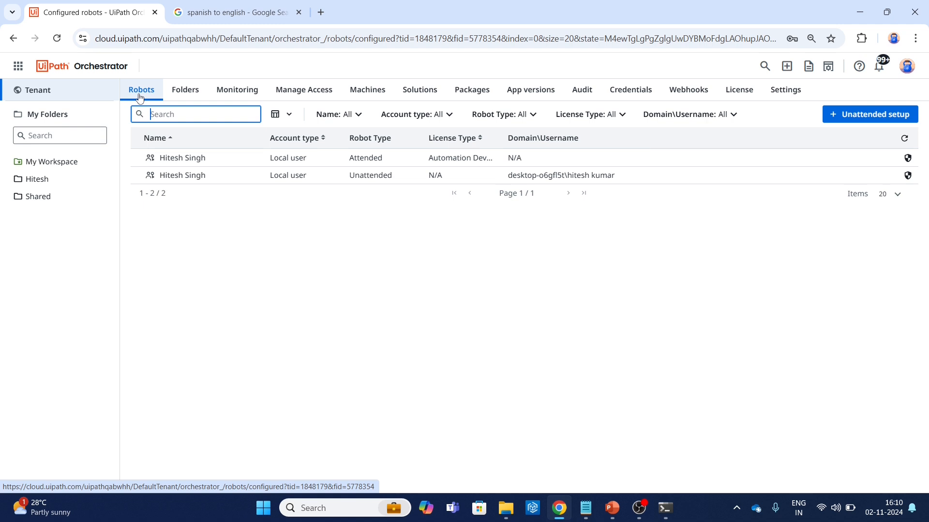
Set Production (Unattended) to 1 for the workspace machine assigned to the folder above Shared and save the update
left_click(46, 185)
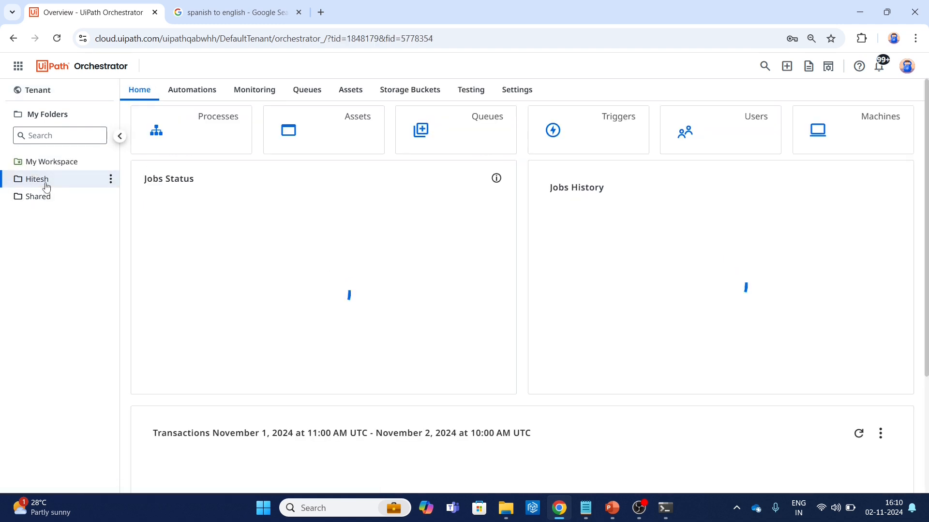
left_click(868, 124)
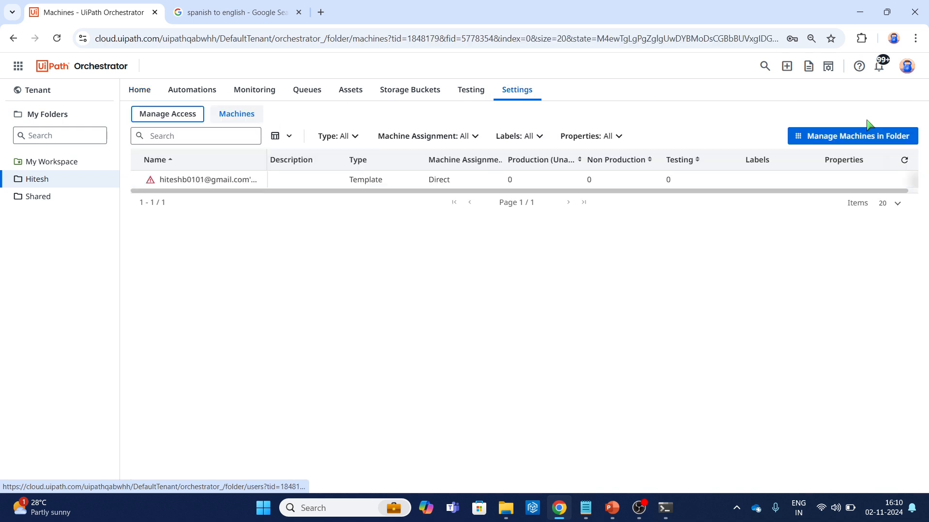
mouse_move(875, 186)
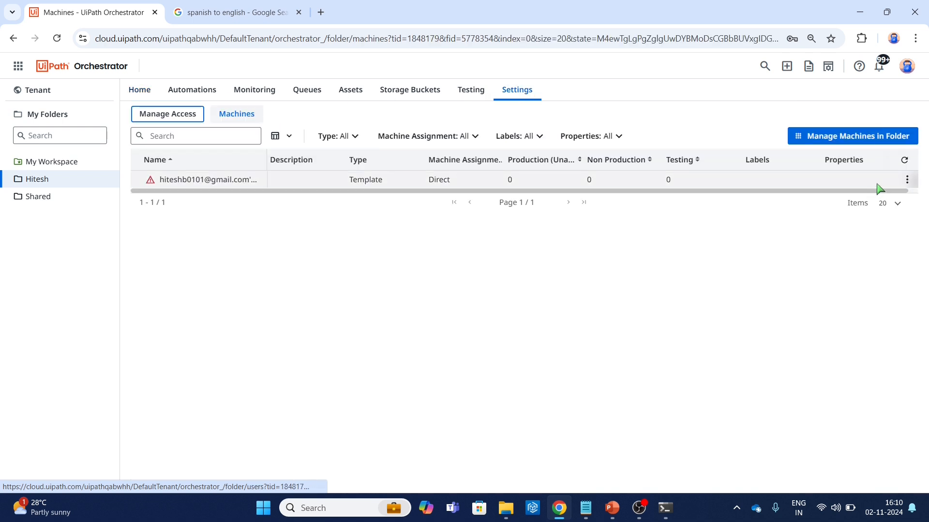
left_click(909, 184)
left_click(909, 186)
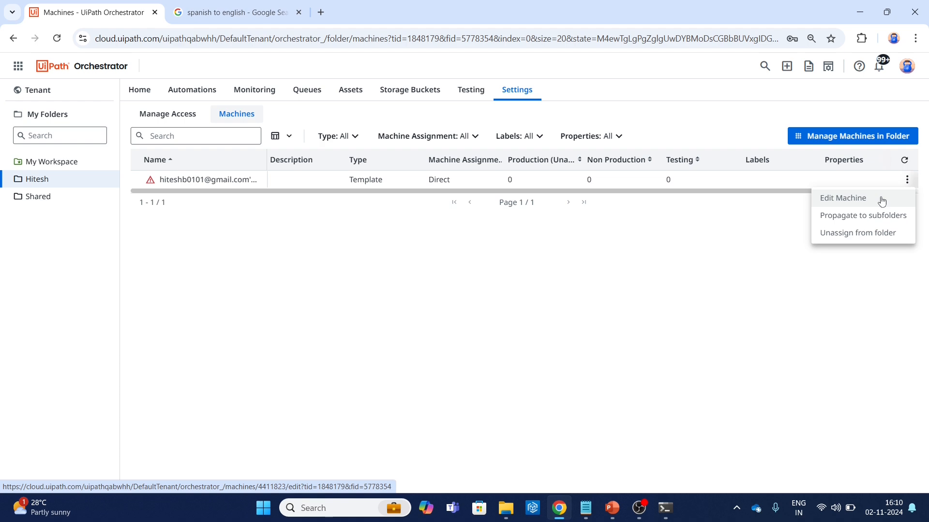
left_click(881, 199)
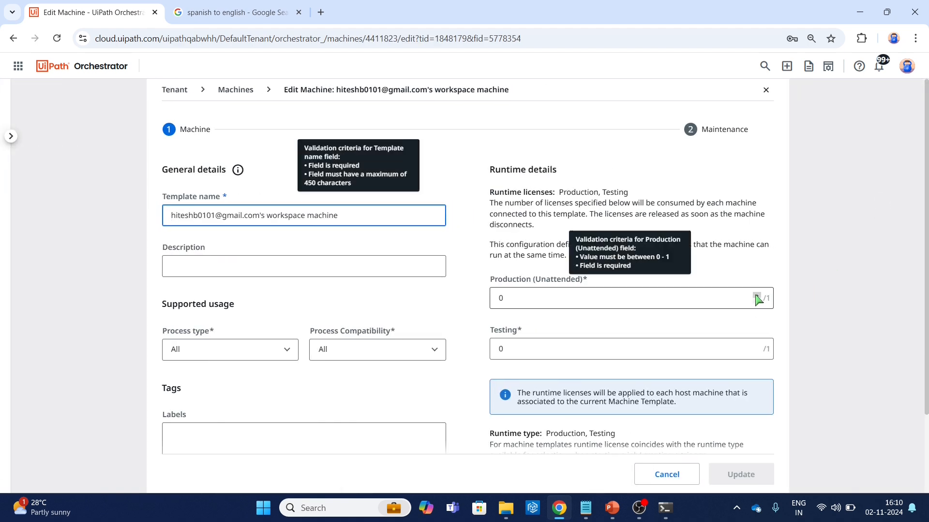
left_click(755, 295)
left_click(745, 475)
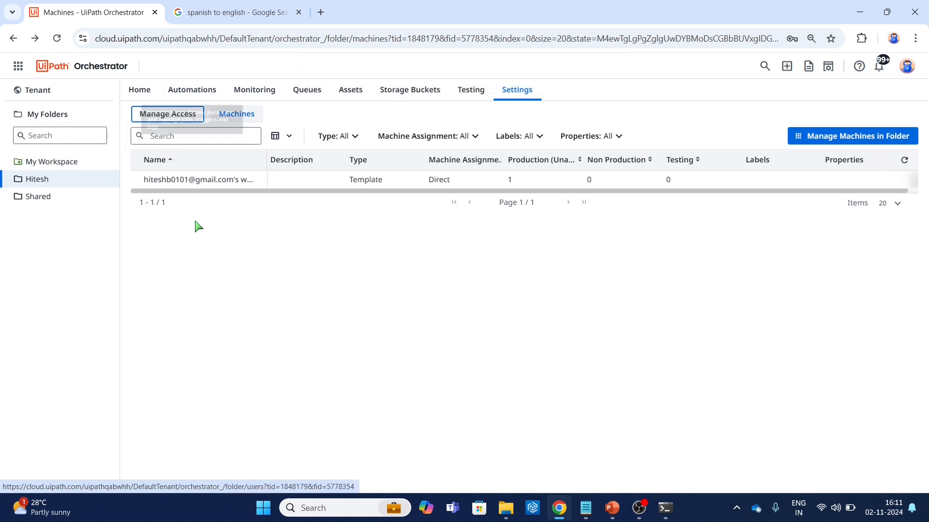
View the automation processes available in the folder above Shared
left_click(53, 182)
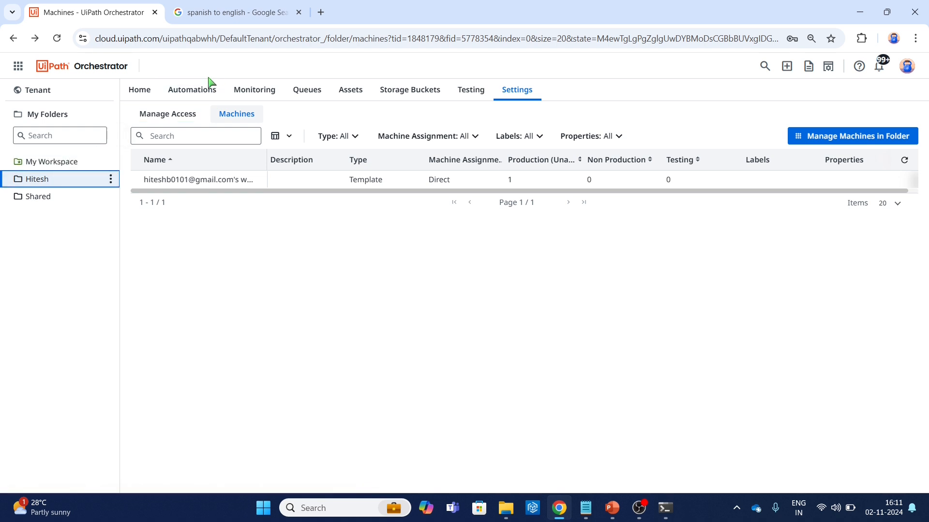
left_click(190, 94)
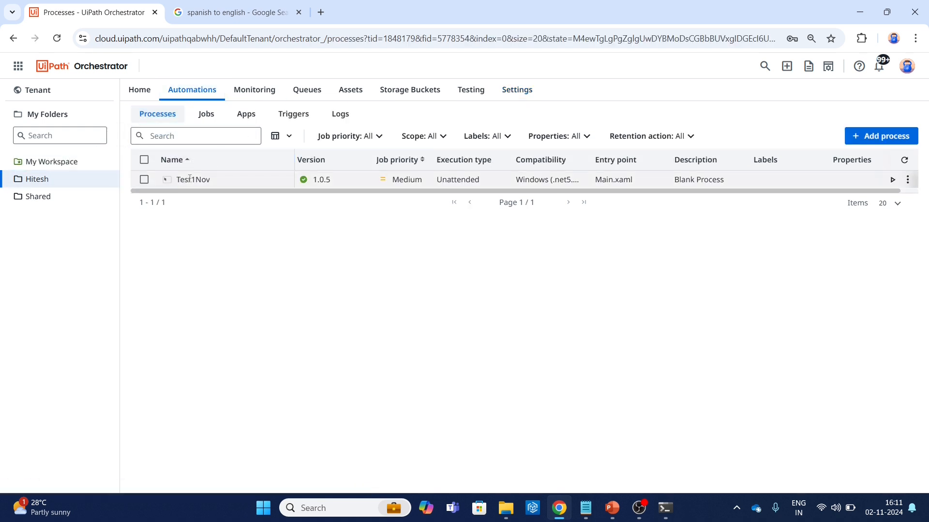
Switch to File Explorer and open Main.xaml from the TestBot_For_Trigger folder in UiPath Studio
key("alt+Tab")
left_click(63, 348)
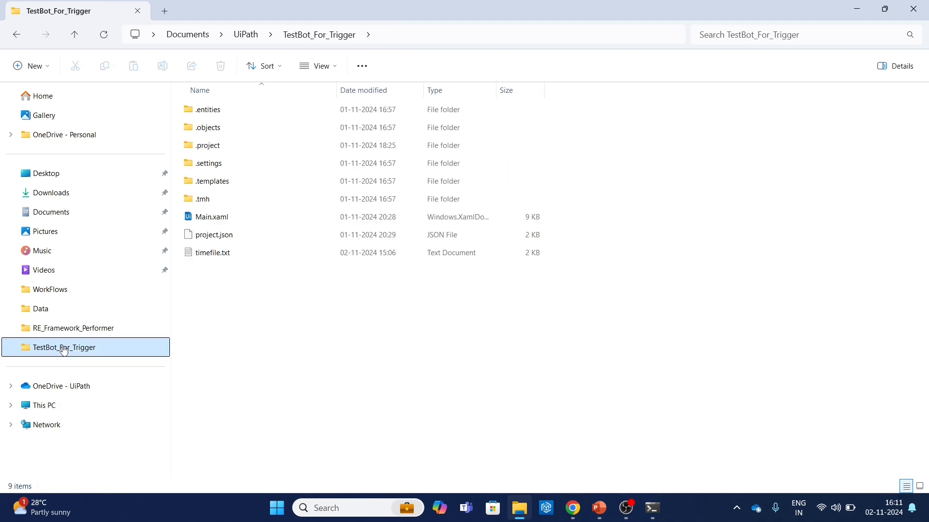
left_click(246, 218)
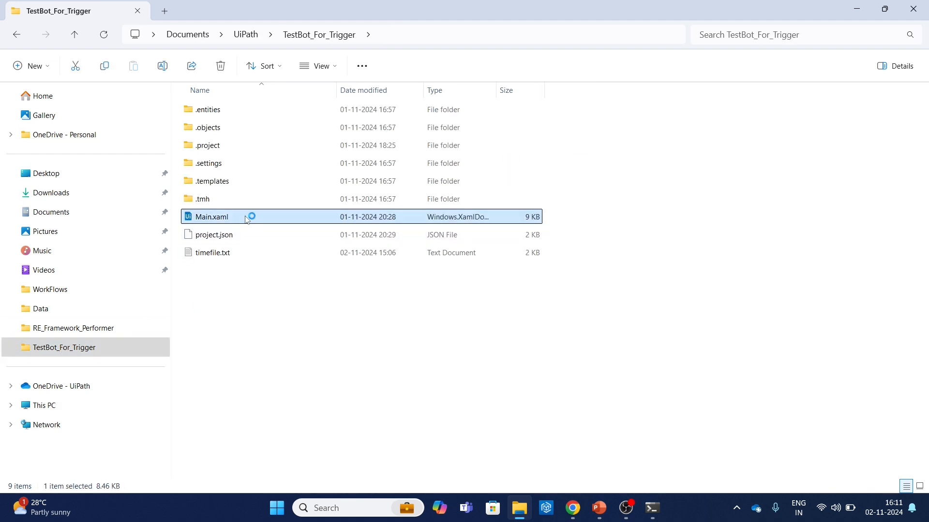
double_click(248, 221)
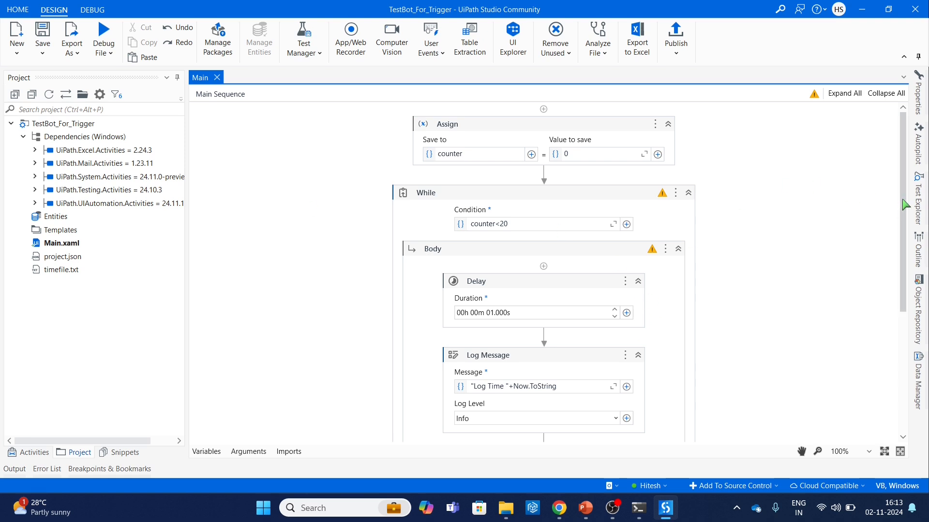
Examine the Main workflow's counter Assign, the While loop condition, and the Delay and Log Message activities inside the loop
left_click(591, 129)
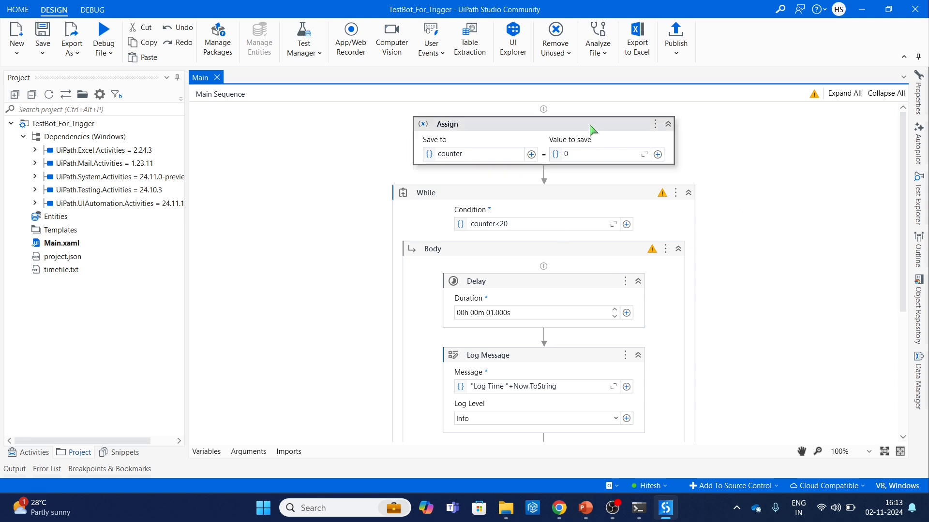
left_click(573, 202)
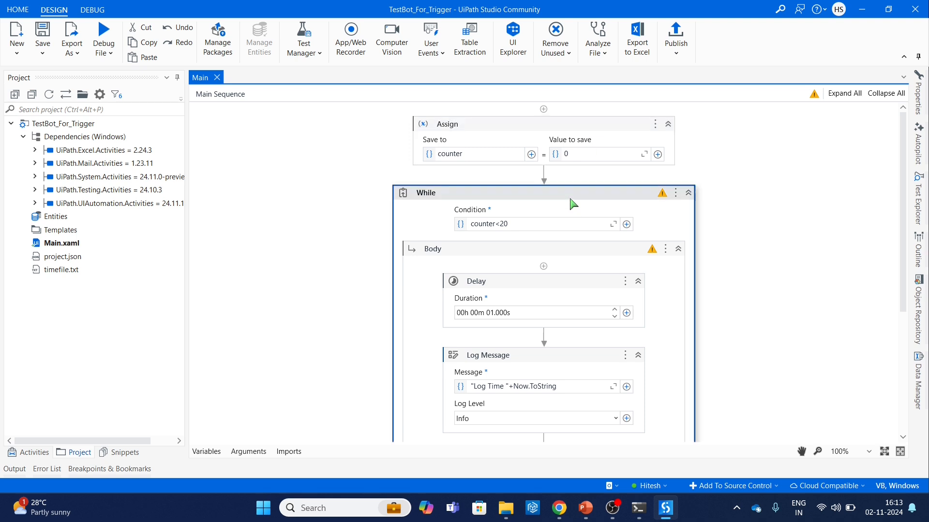
left_click(541, 225)
triple_click(542, 226)
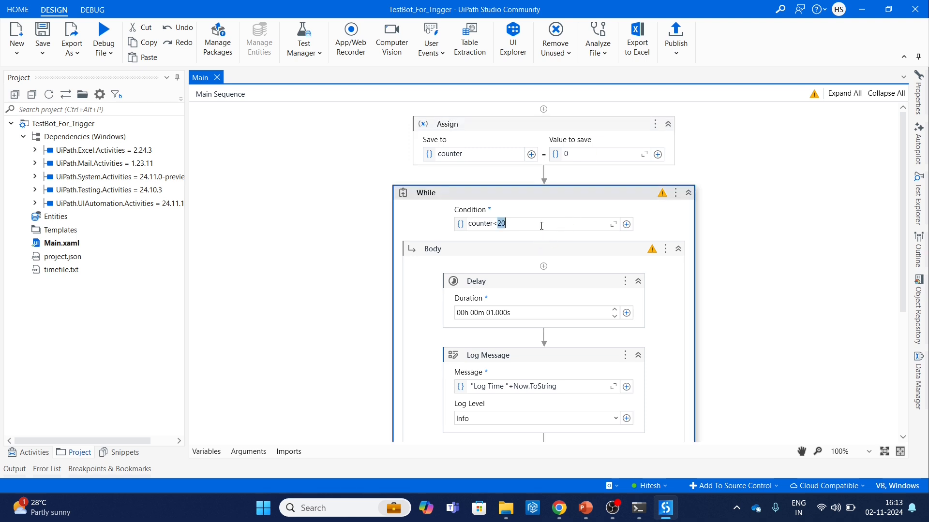
left_click(553, 298)
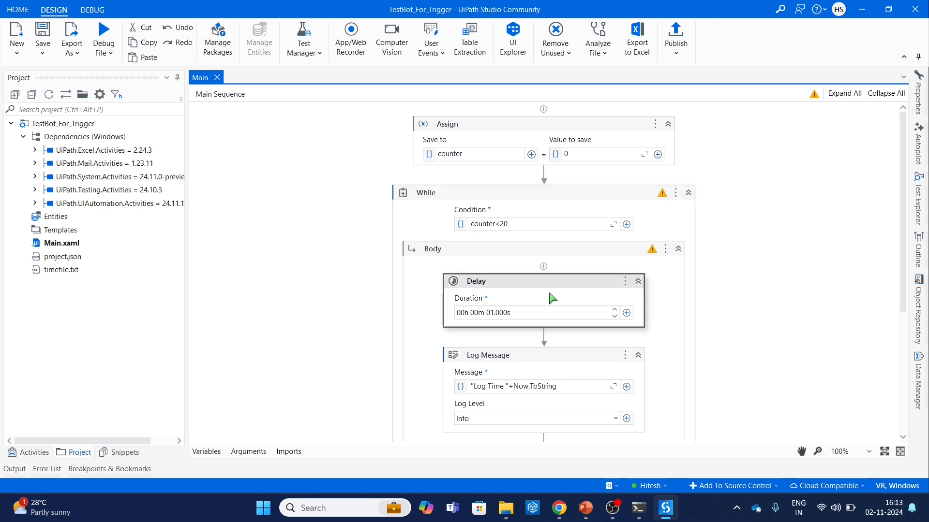
left_click(560, 363)
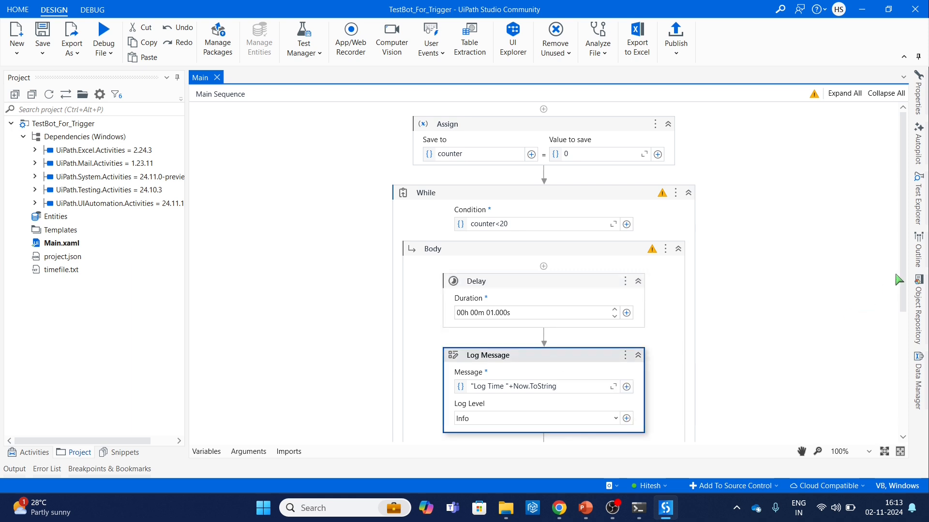
Examine the loop's Append Line and counter Assign activities, and check the Orchestrator folder selected in Studio
left_click_drag(906, 279, 908, 404)
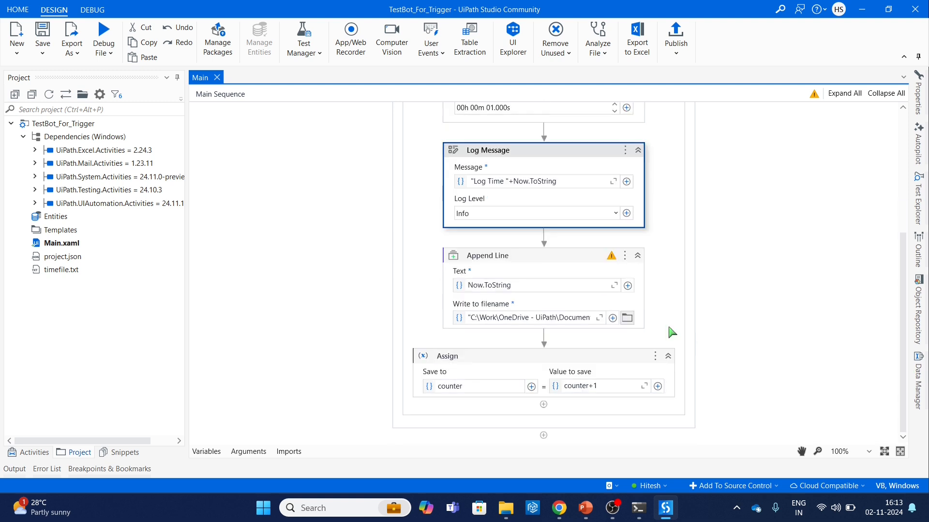
left_click(548, 254)
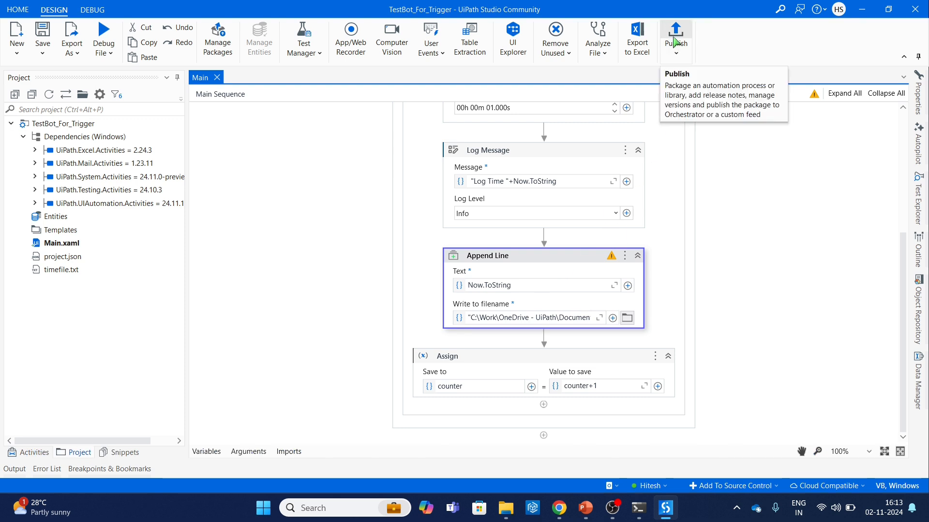
left_click(665, 486)
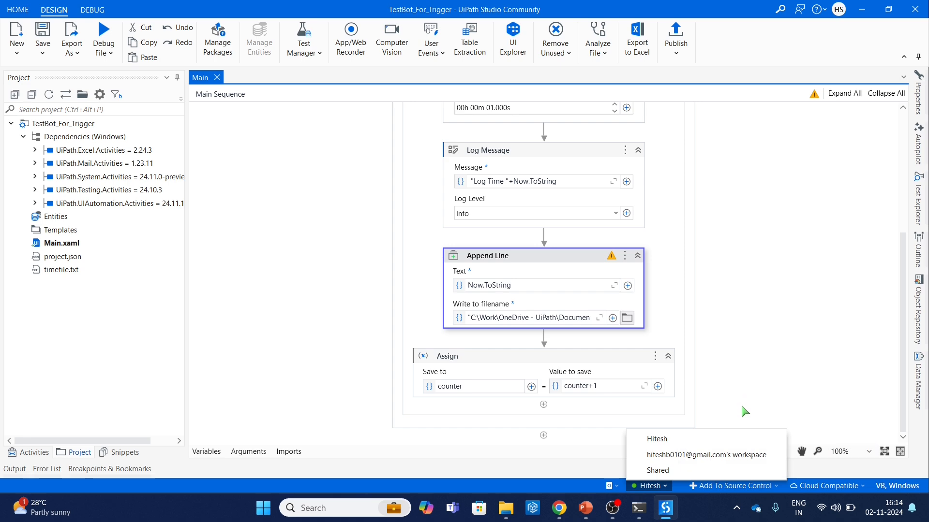
left_click(706, 441)
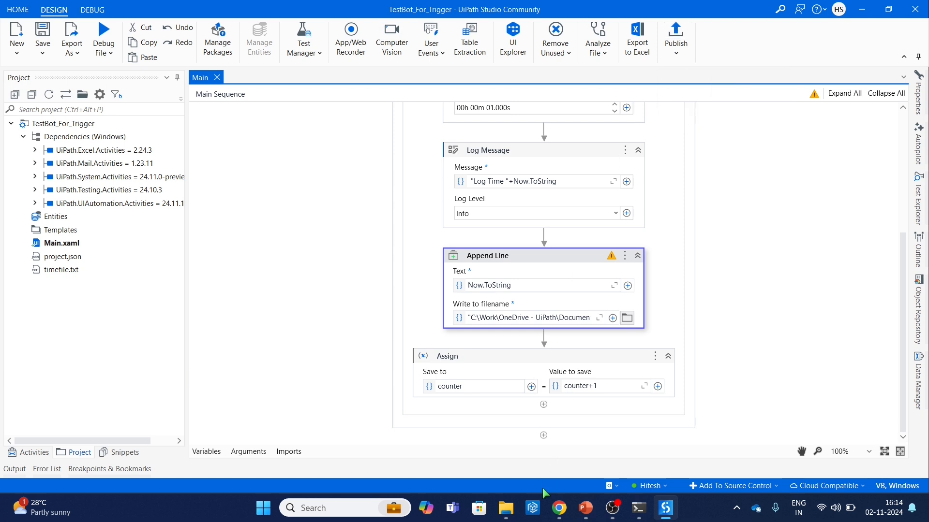
Close Studio, switch to Orchestrator in Chrome, and open the job start form for the Test1Nov process
left_click(916, 9)
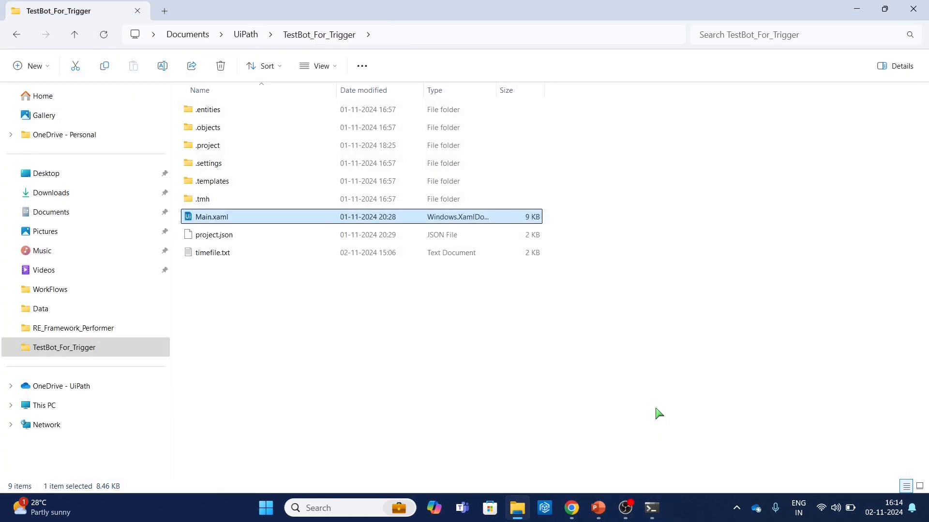
mouse_move(573, 508)
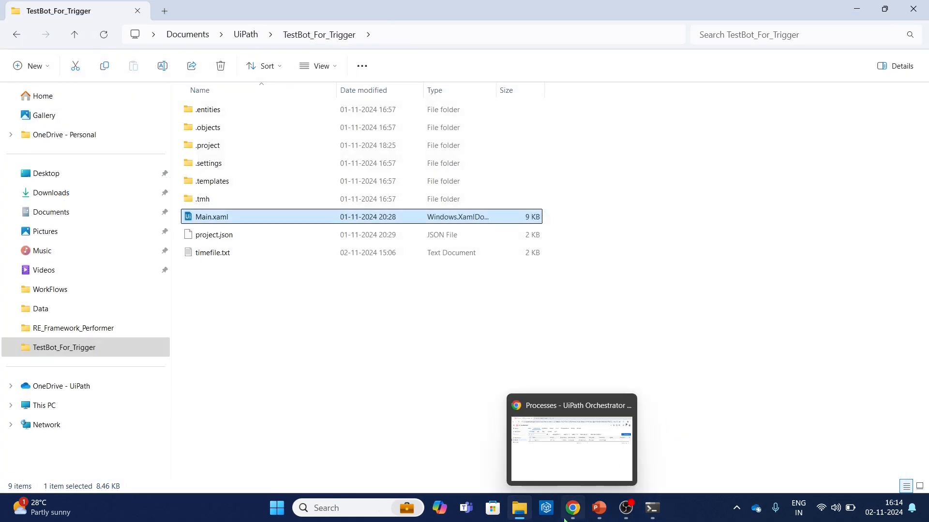
left_click(580, 460)
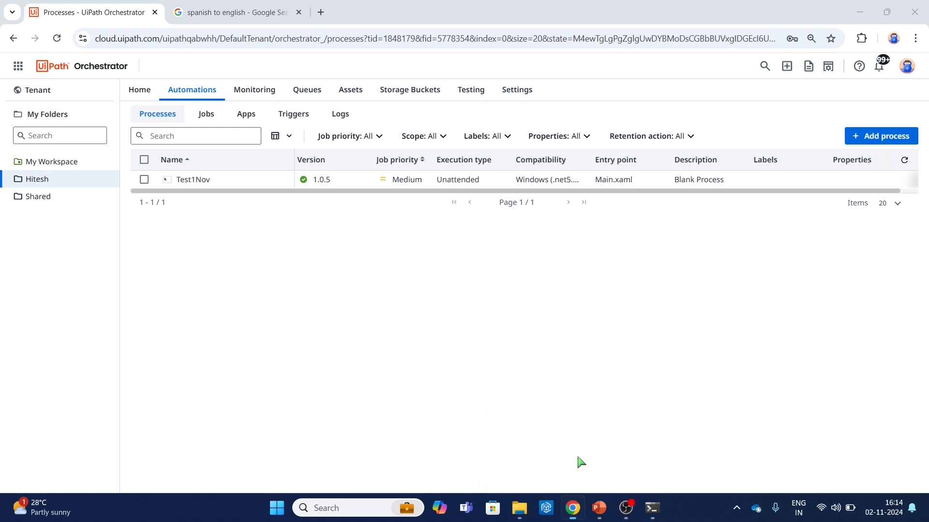
left_click(143, 180)
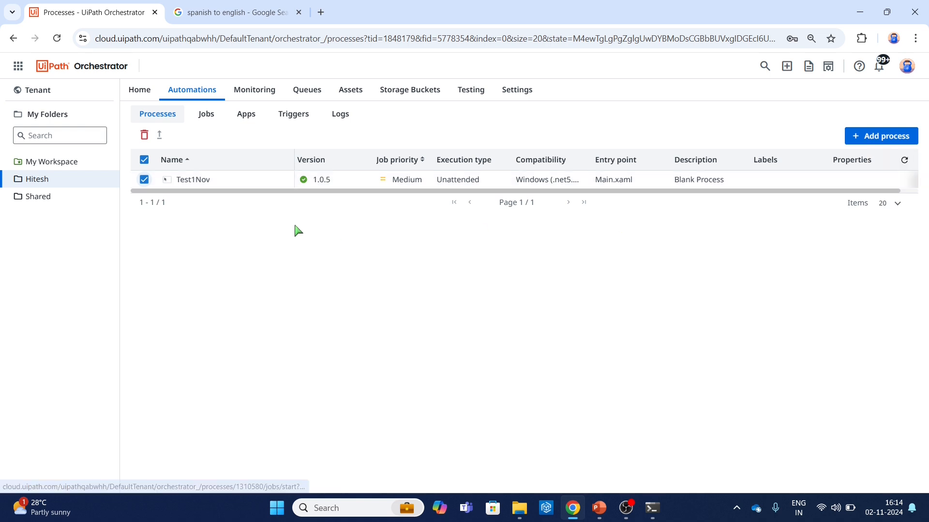
left_click(144, 160)
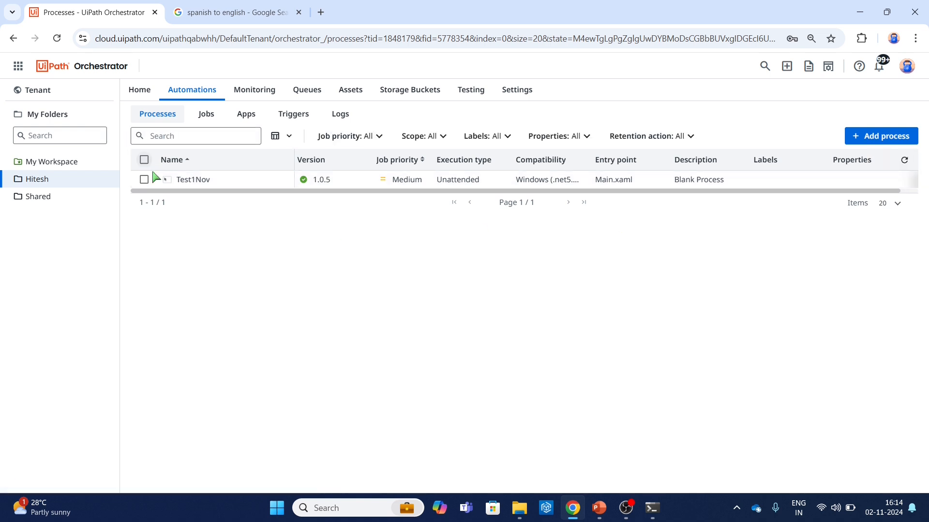
left_click(144, 180)
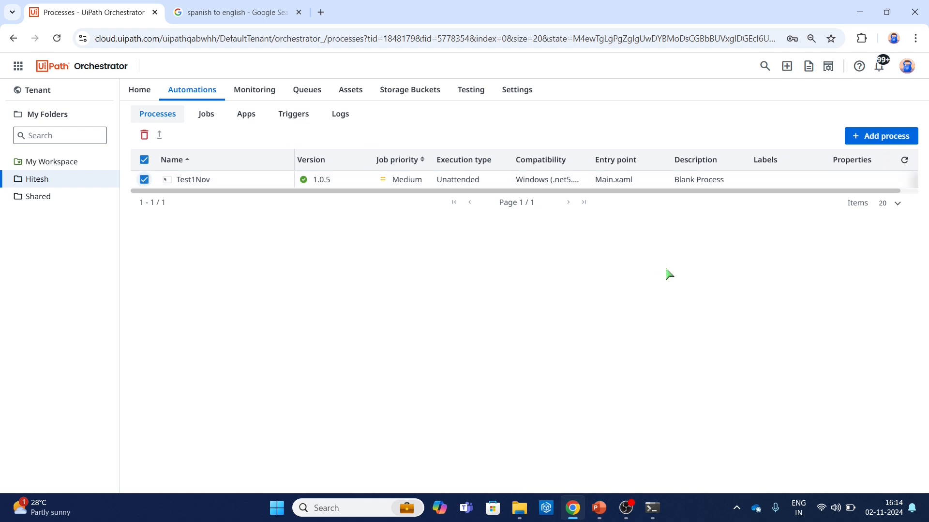
left_click(893, 182)
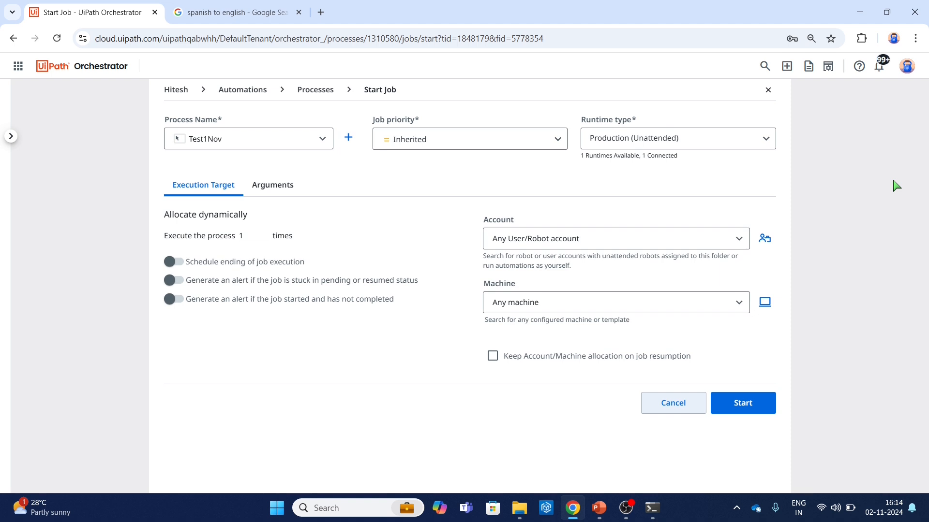
Set the Test1Nov job's account to the listed user account and its machine to the workspace machine
left_click(721, 238)
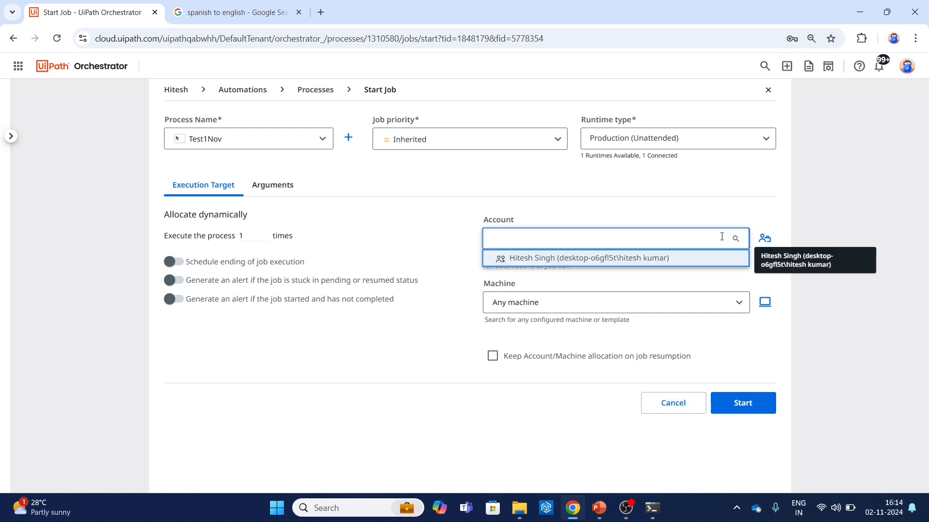
left_click(702, 263)
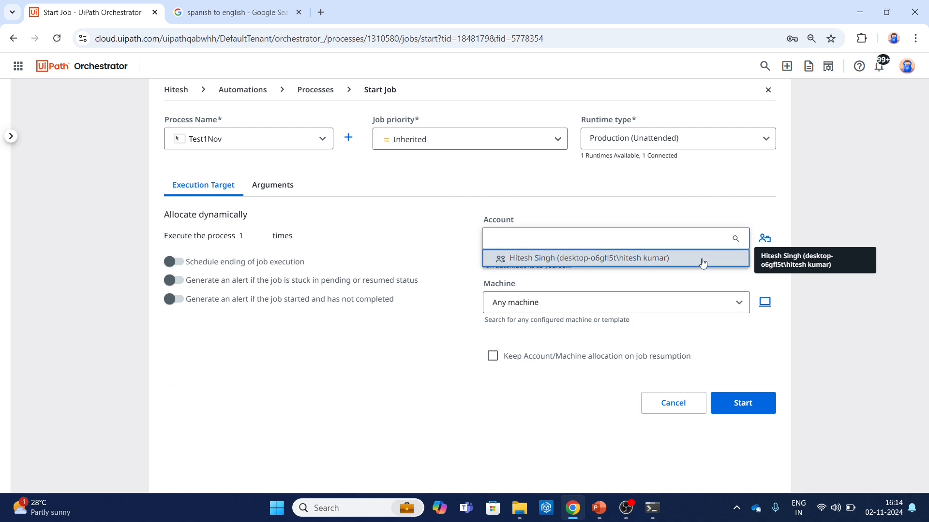
left_click(734, 303)
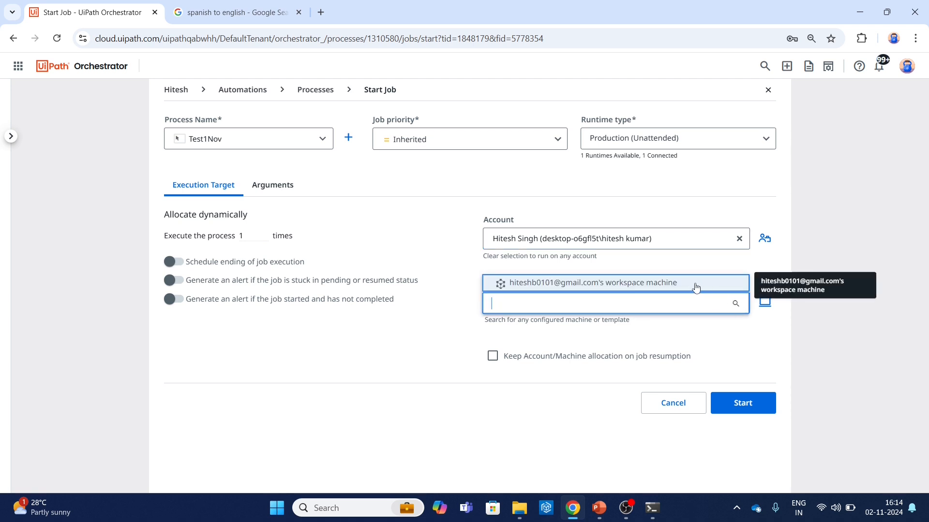
left_click(695, 285)
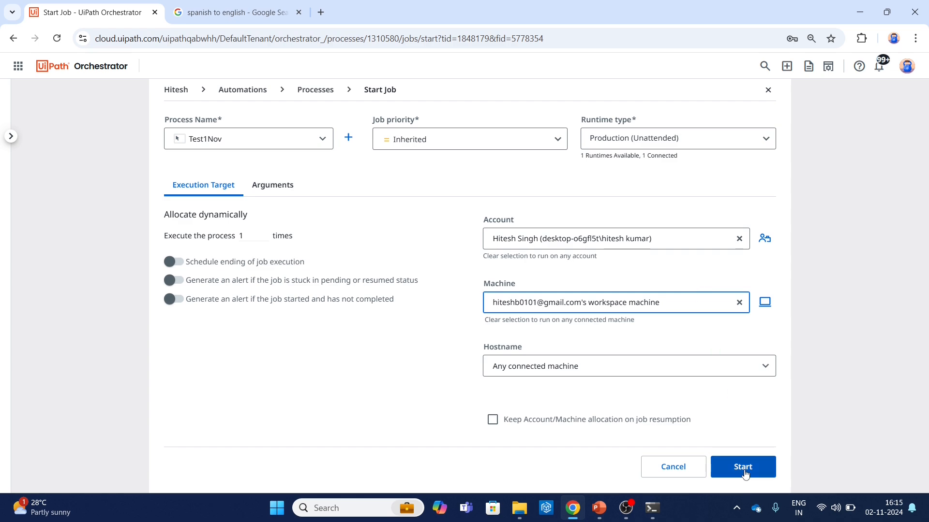
Switch to File Explorer, erase all text from timefile.txt in the TestBot_For_Trigger folder, save it, and close Notepad
left_click(519, 507)
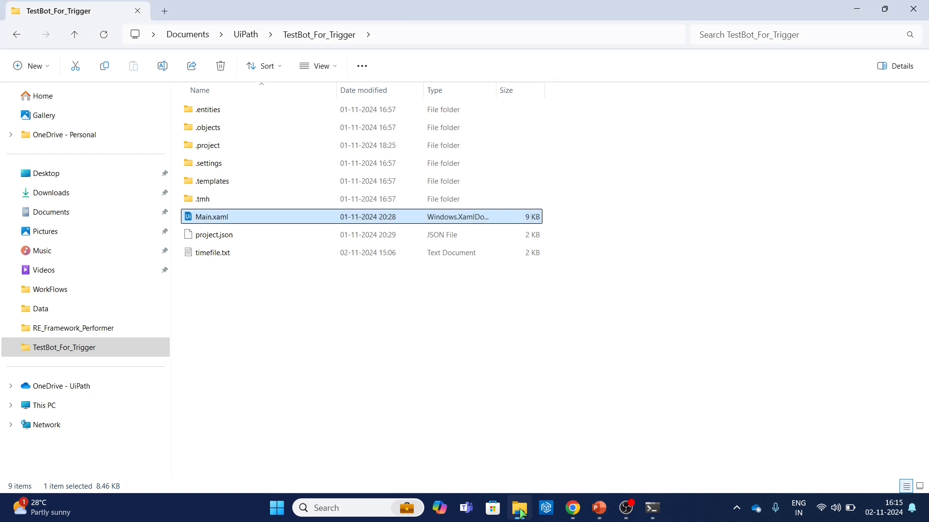
left_click(325, 253)
double_click(325, 253)
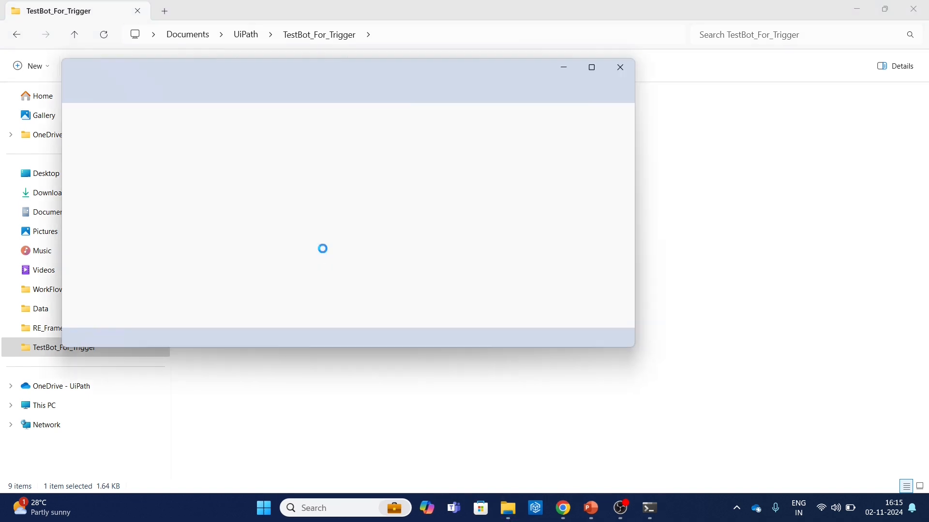
key("ctrl+a")
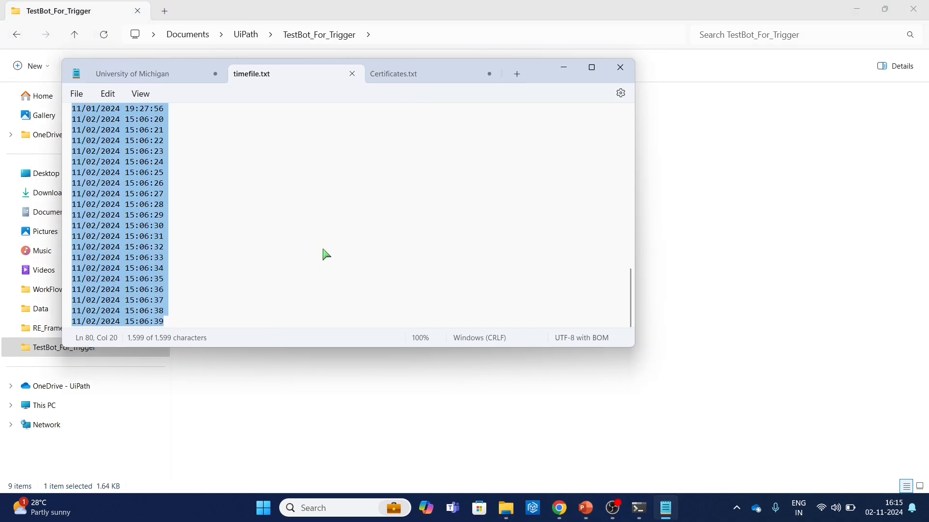
key("Delete")
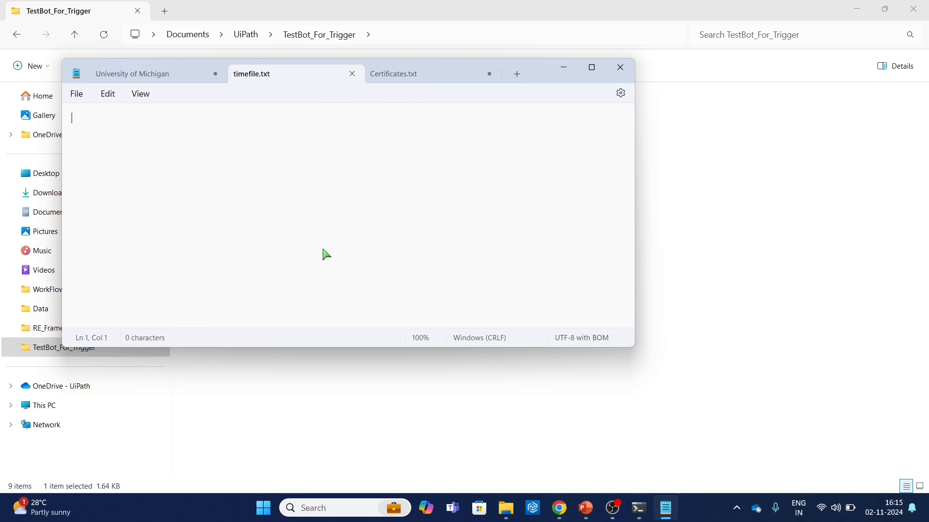
left_click(352, 74)
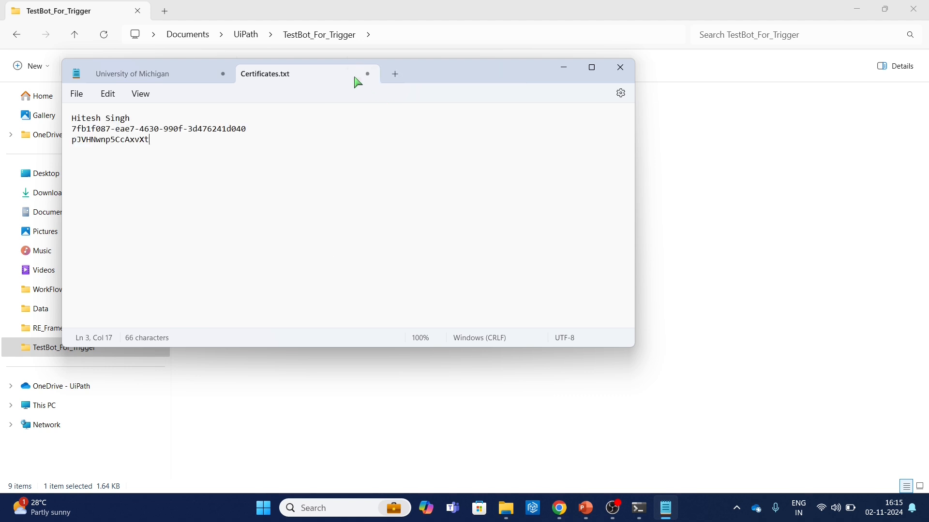
left_click(620, 67)
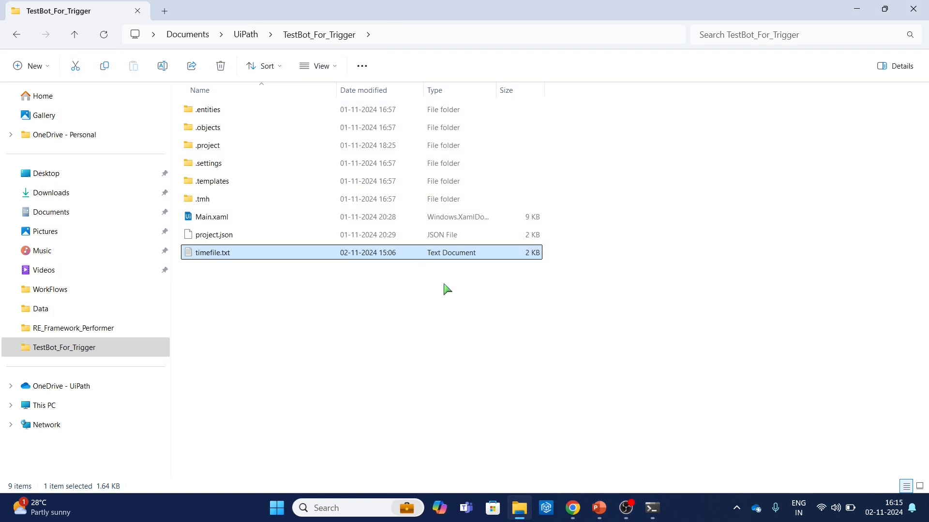
Reopen timefile.txt to check that it is empty, close it, and refresh the TestBot_For_Trigger folder listing
right_click(388, 273)
left_click(337, 255)
double_click(337, 256)
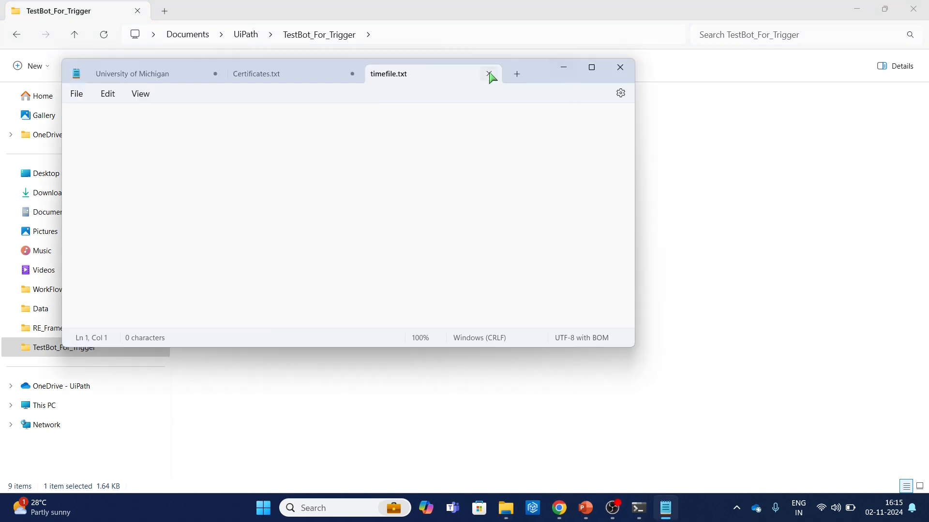
left_click(623, 71)
right_click(668, 189)
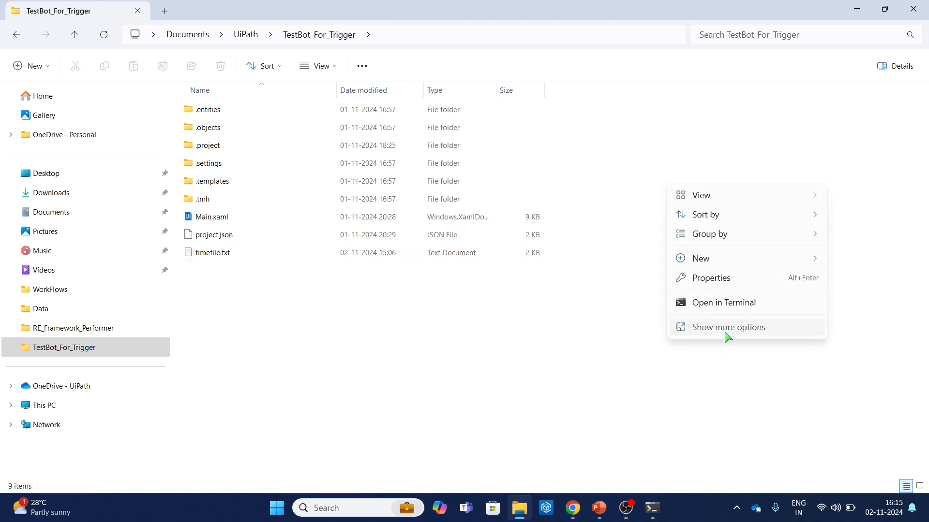
left_click(726, 334)
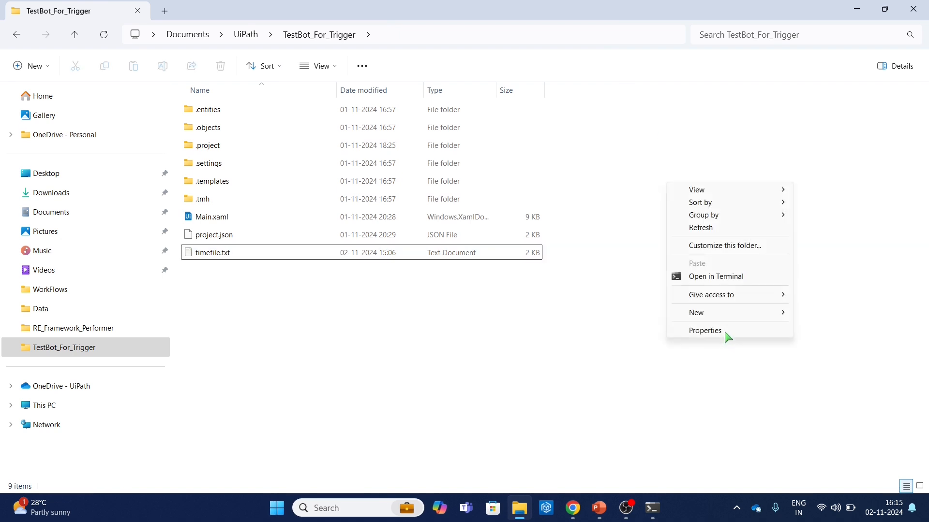
left_click(708, 236)
left_click(415, 254)
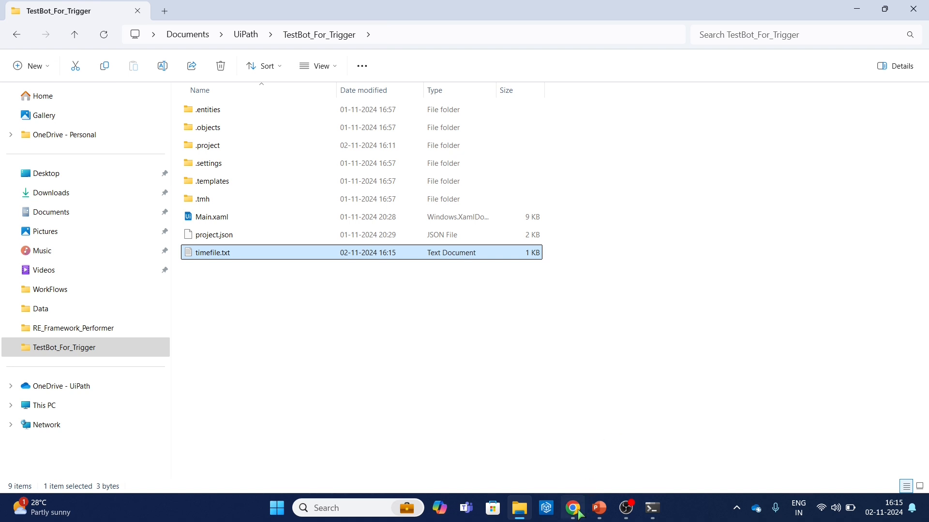
Switch back to Orchestrator in Chrome and start the configured Test1Nov job
mouse_move(572, 507)
left_click(563, 445)
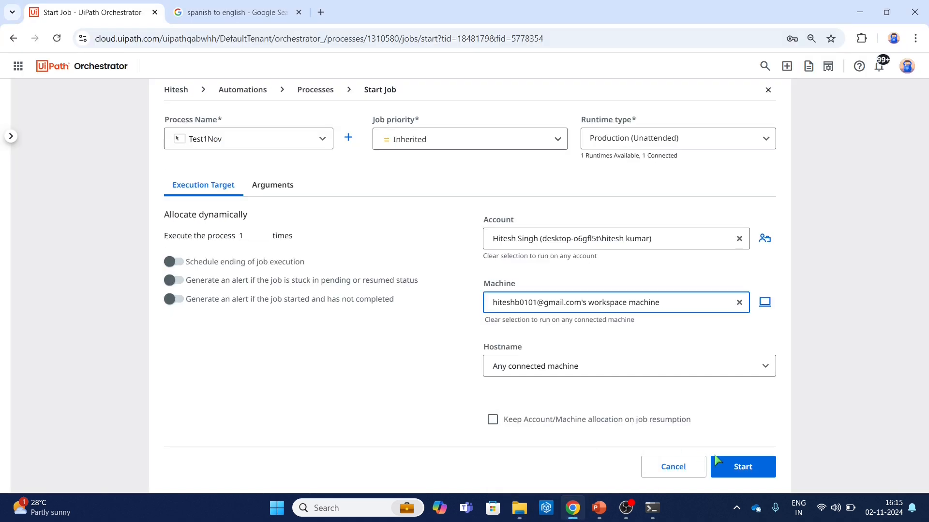
left_click(747, 469)
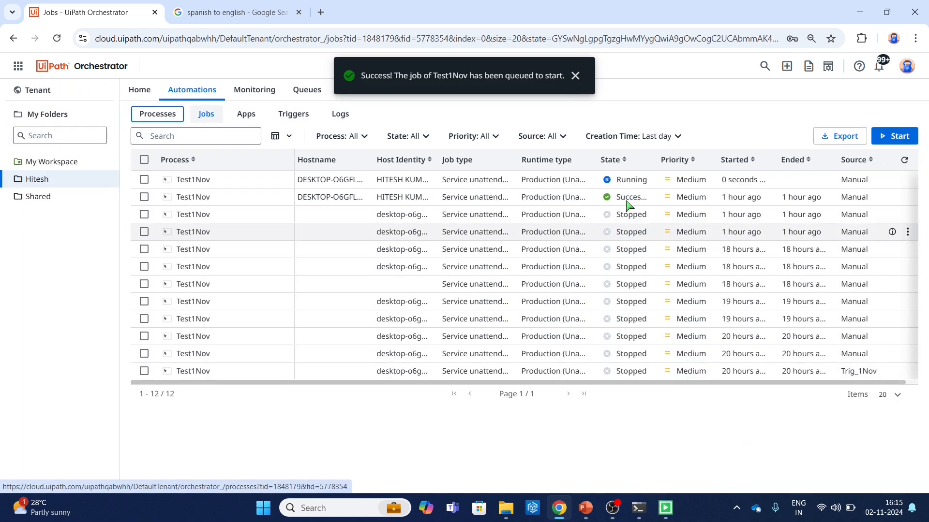
View the job and runtime details of the newly started Test1Nov job, then close them
double_click(327, 181)
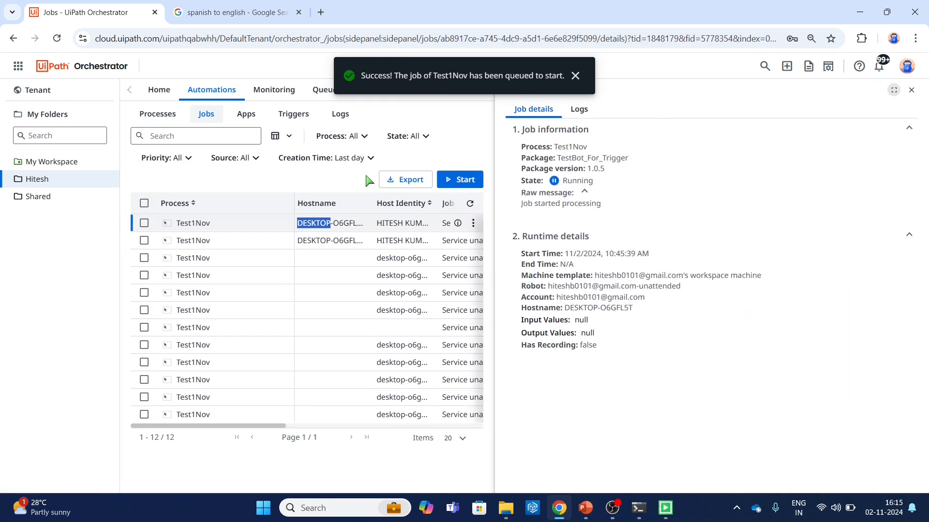
left_click(269, 176)
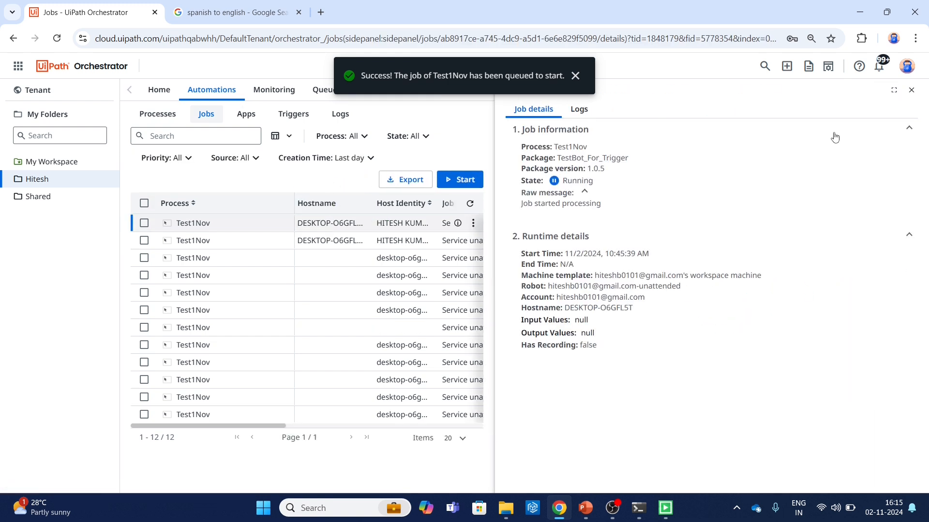
left_click(911, 92)
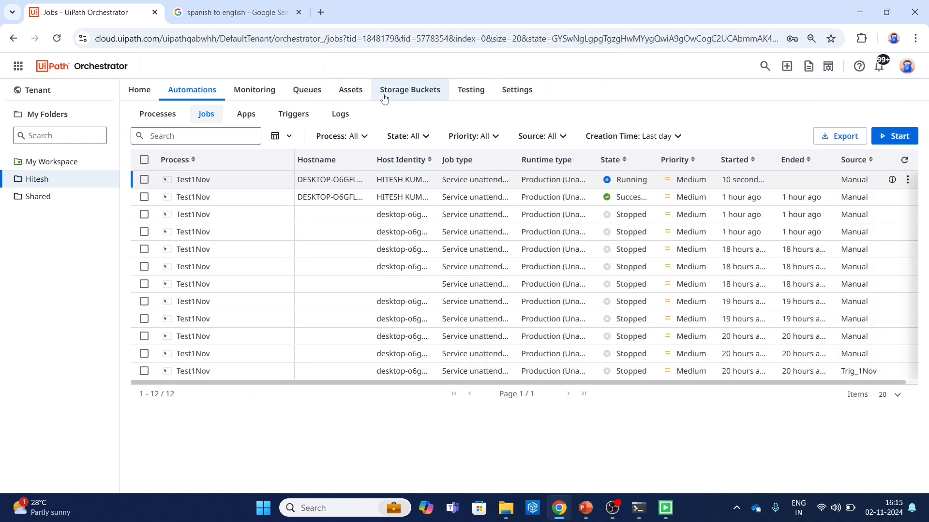
Show the folder's automation logs and refresh them to follow the Test1Nov job's messages
left_click(350, 116)
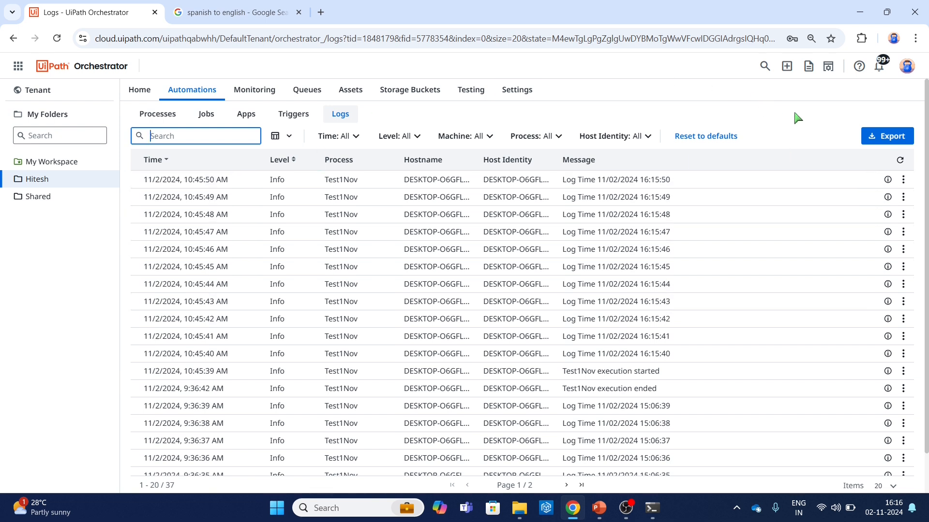
left_click(900, 164)
left_click(899, 163)
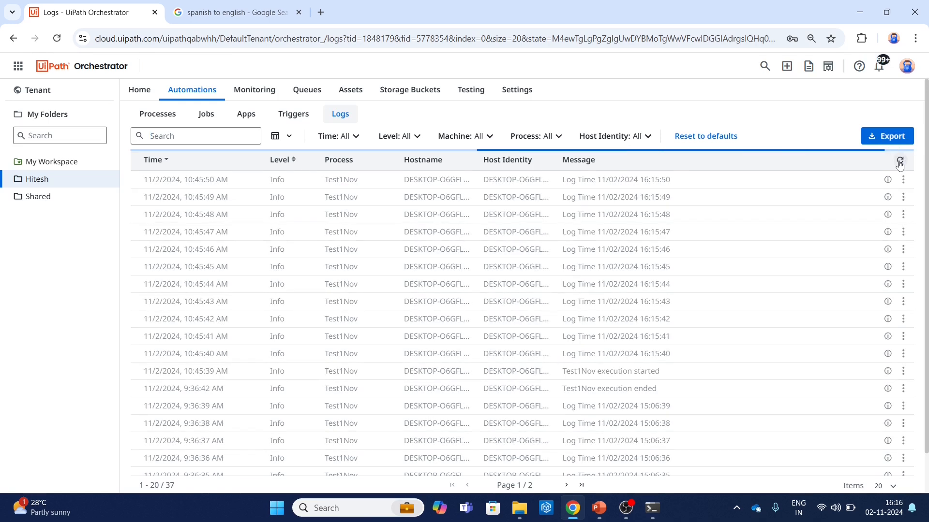
left_click(900, 163)
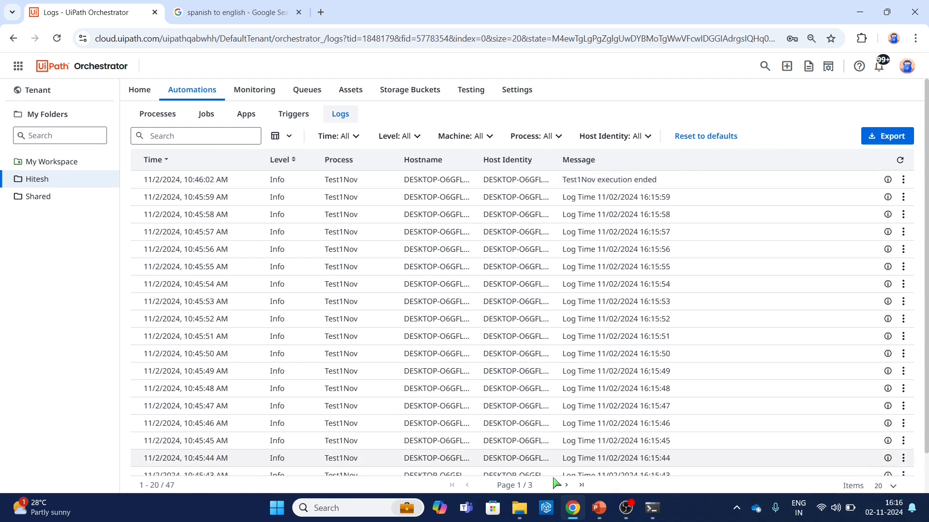
Switch to File Explorer and open timefile.txt to check the timestamps written by the job
left_click(517, 518)
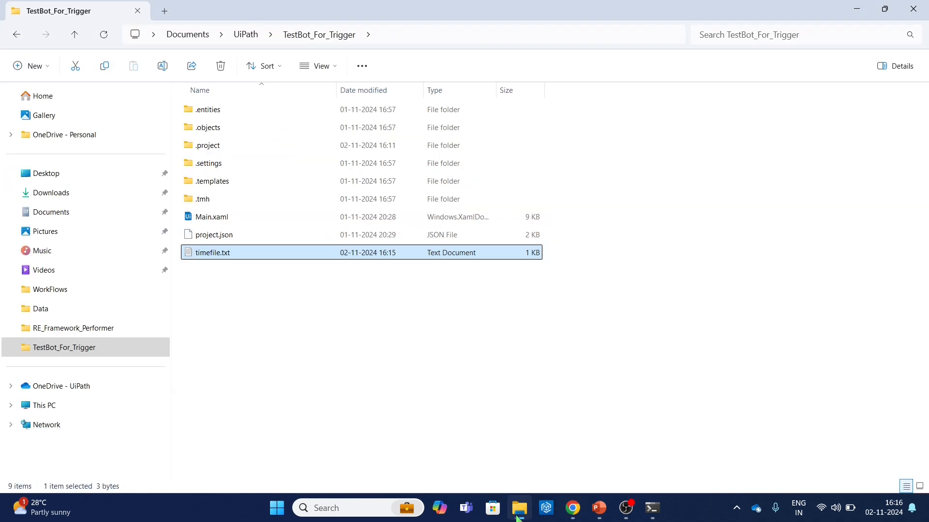
double_click(350, 252)
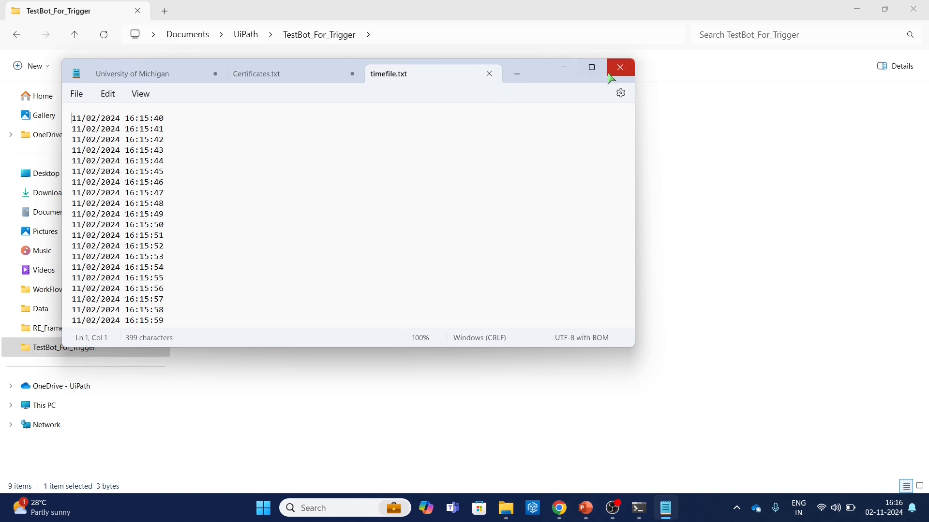
Close timefile.txt and open Main_RE_Framework_Disp.xaml from the CompleteUseCase\CarProject Dispatcher folder in UiPath Studio
left_click(622, 68)
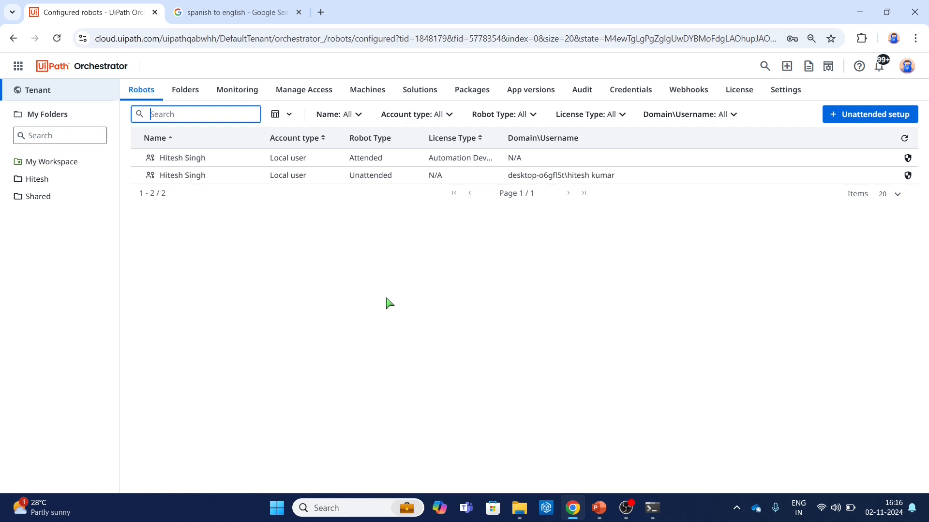
mouse_move(519, 507)
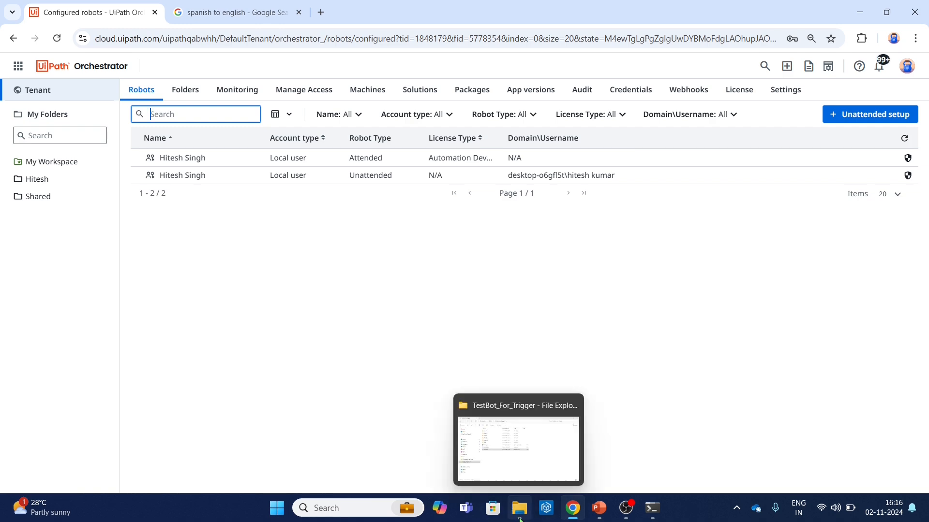
left_click(523, 473)
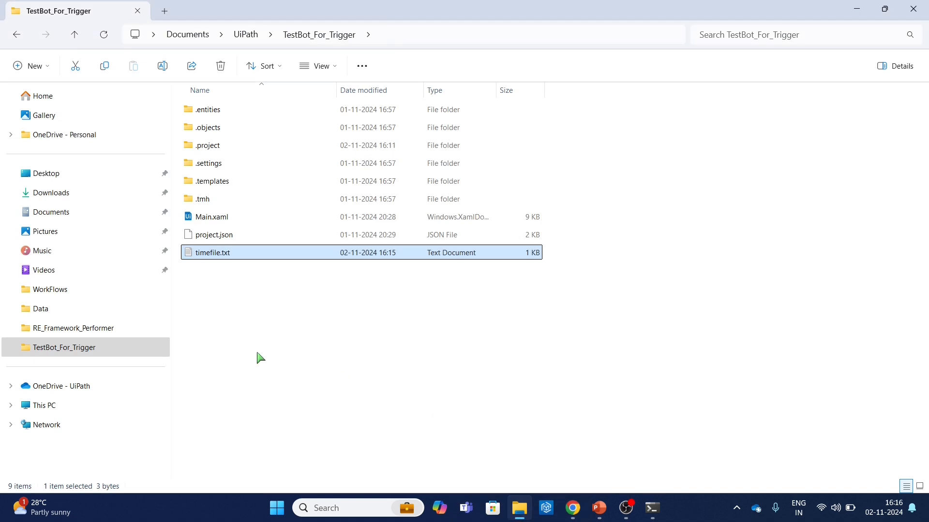
left_click(68, 334)
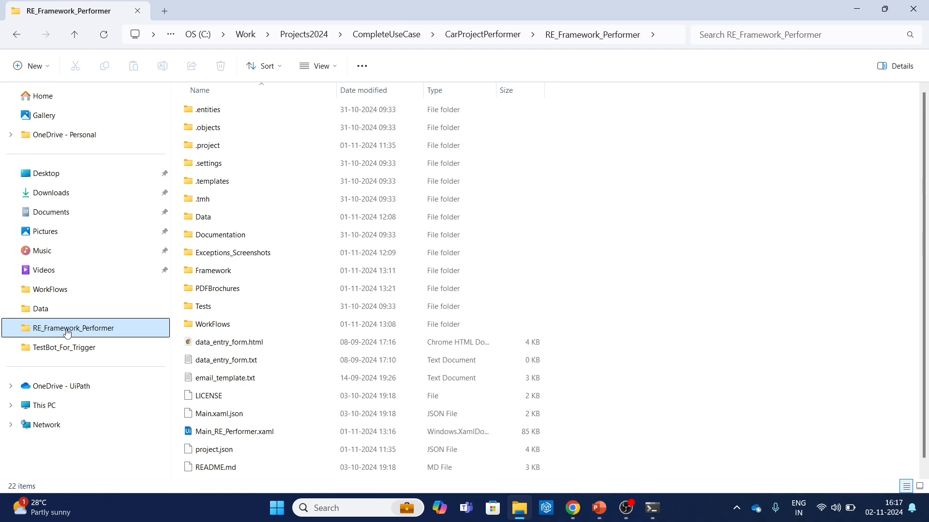
left_click(394, 34)
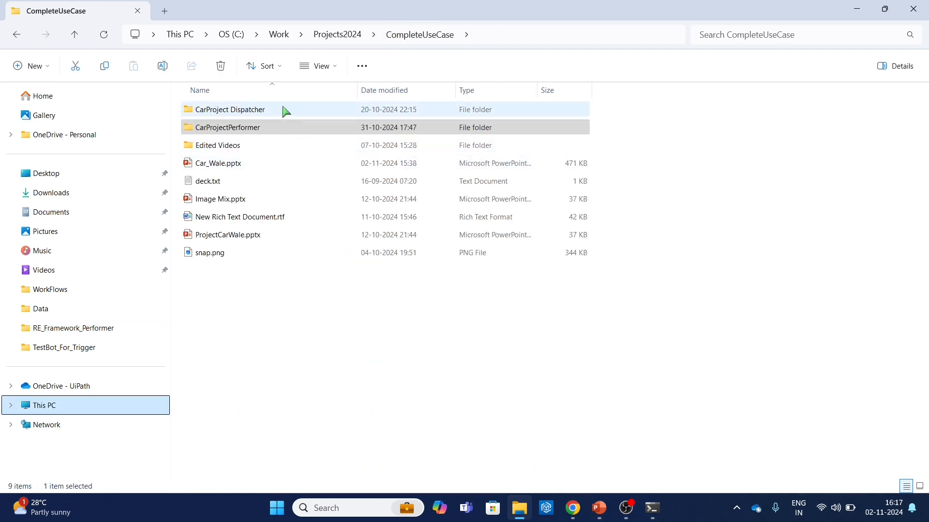
double_click(285, 110)
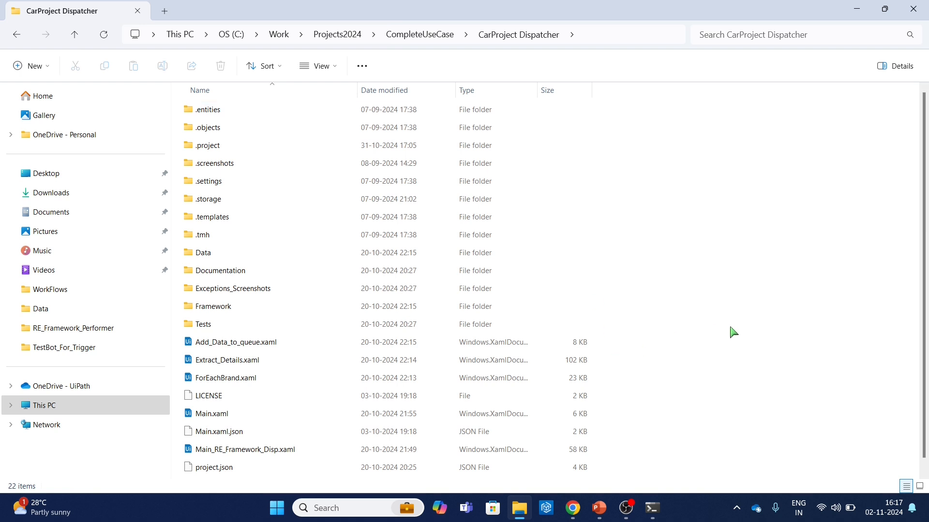
left_click(371, 454)
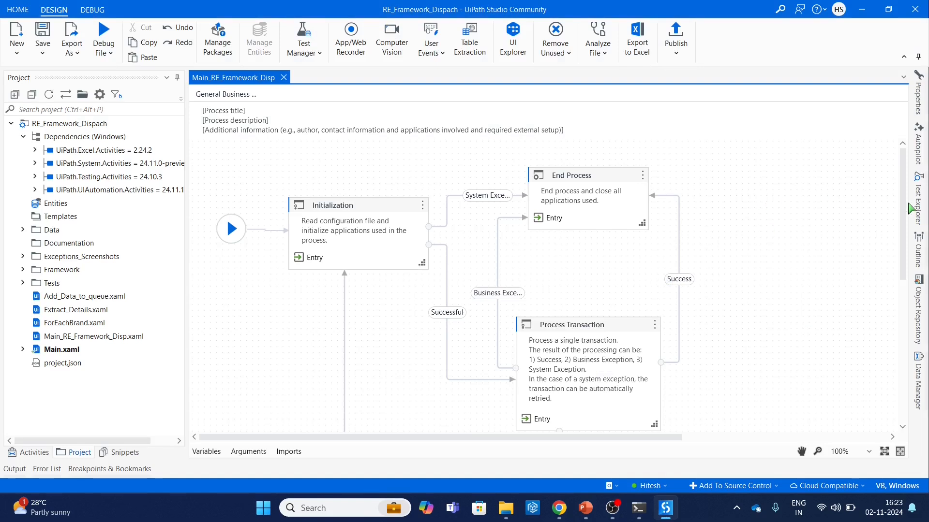
left_click_drag(901, 204, 893, 155)
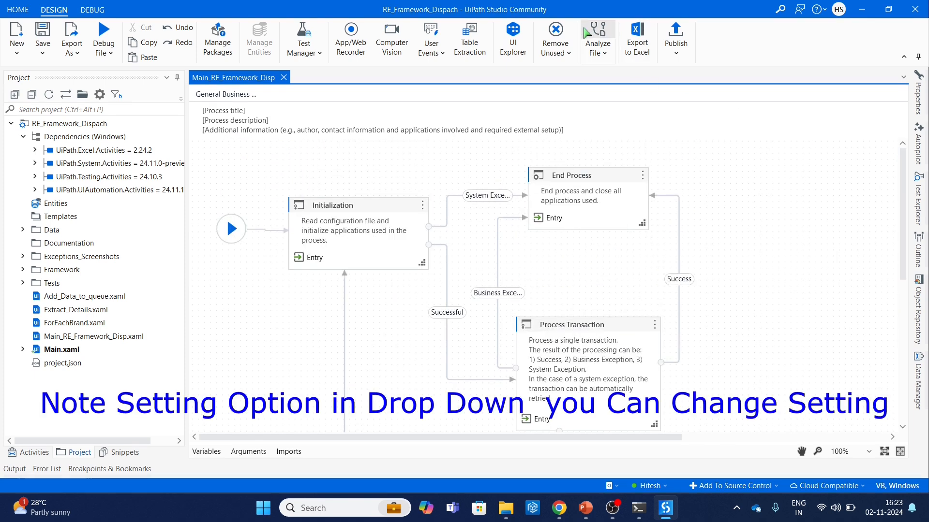
Look at the available file and project analysis options from the Extract_Details and ForEachBrand workflows
left_click(604, 54)
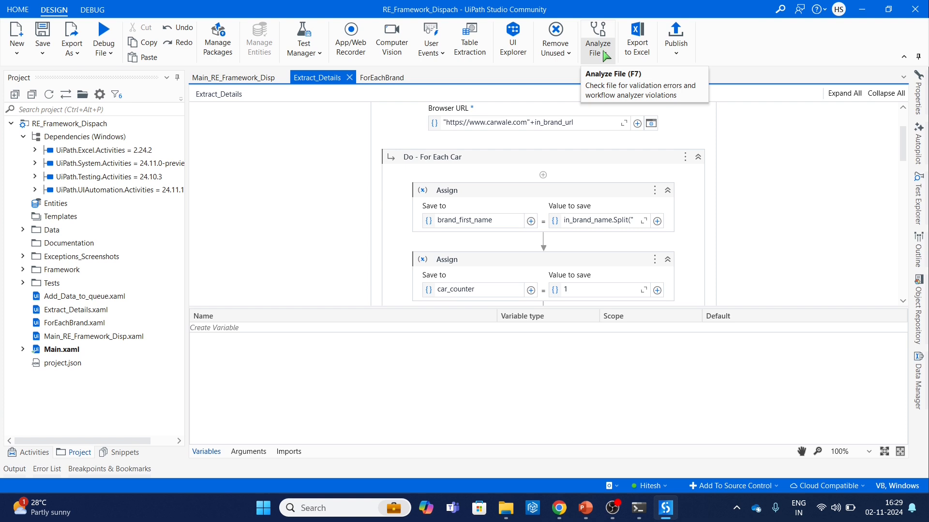
left_click(604, 53)
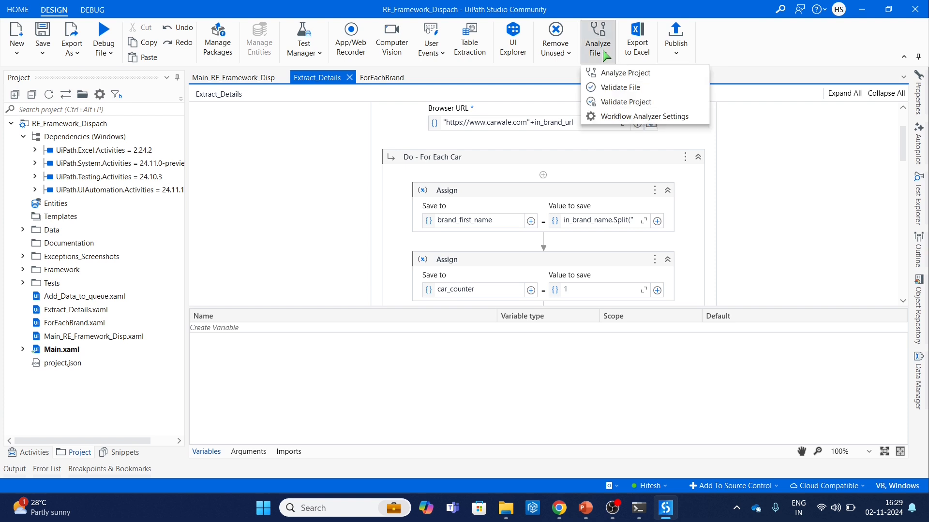
left_click(777, 178)
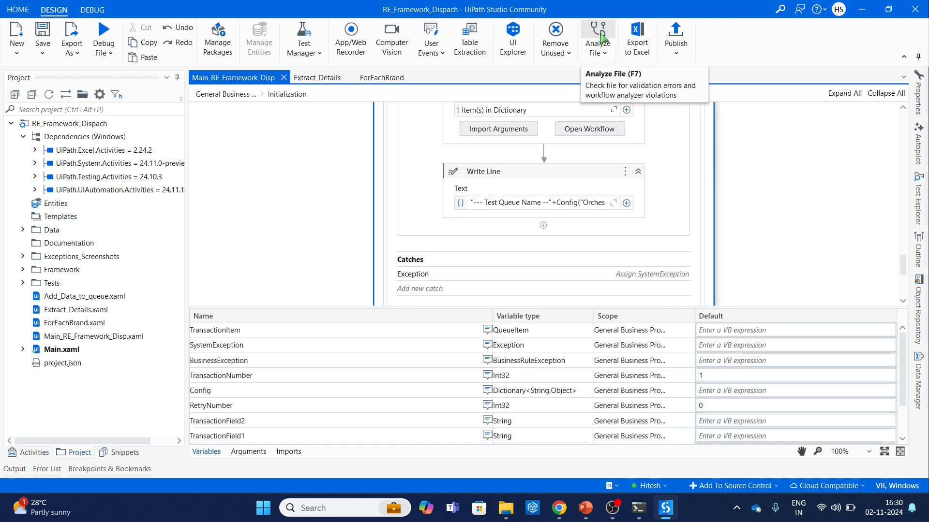
left_click(403, 77)
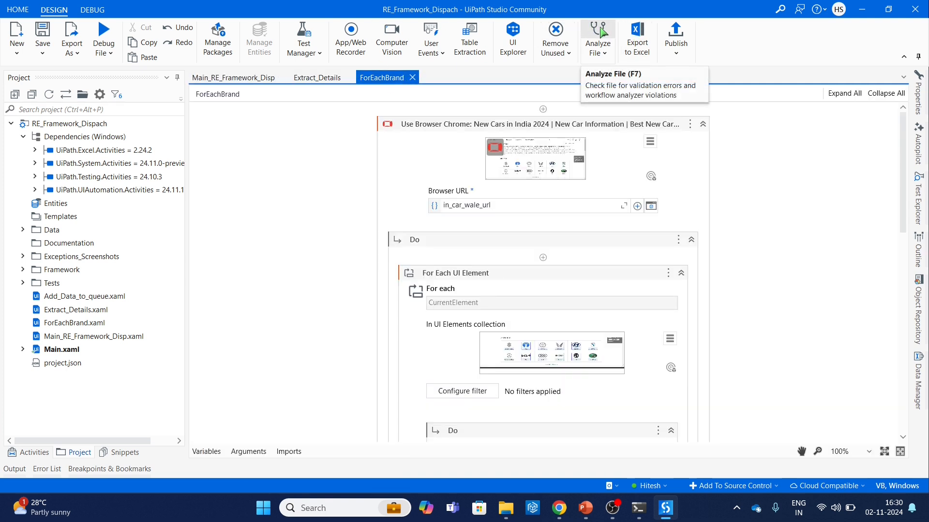
left_click(605, 51)
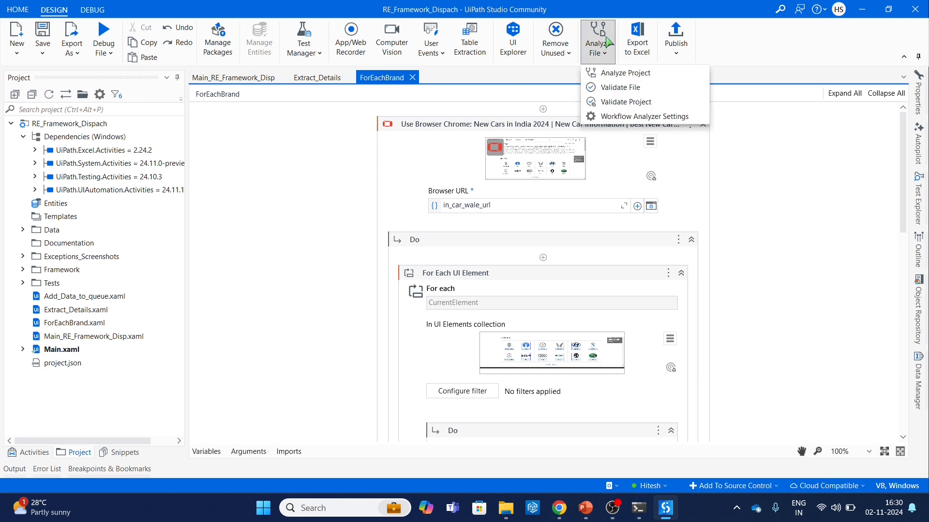
left_click(793, 187)
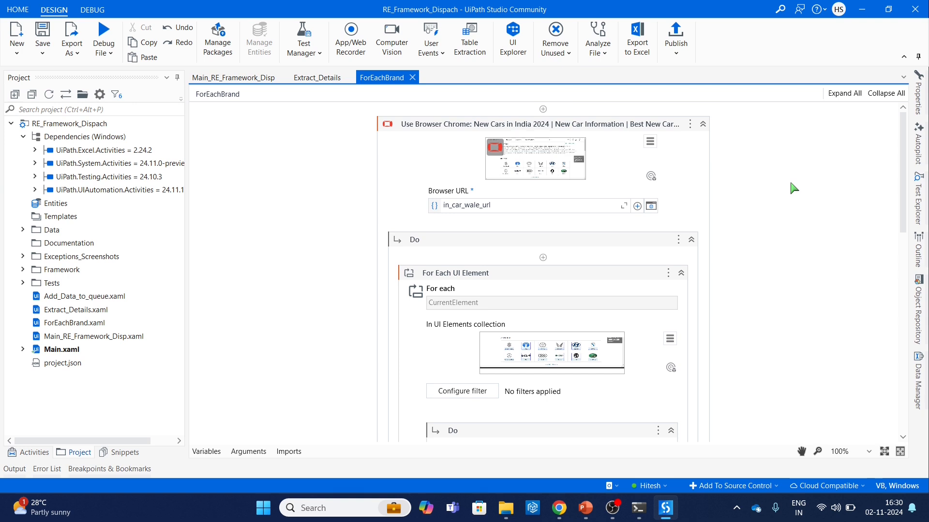
Return to the Main_RE_Framework_Disp workflow and analyze the whole project for validation errors and workflow analyzer violations
left_click(215, 80)
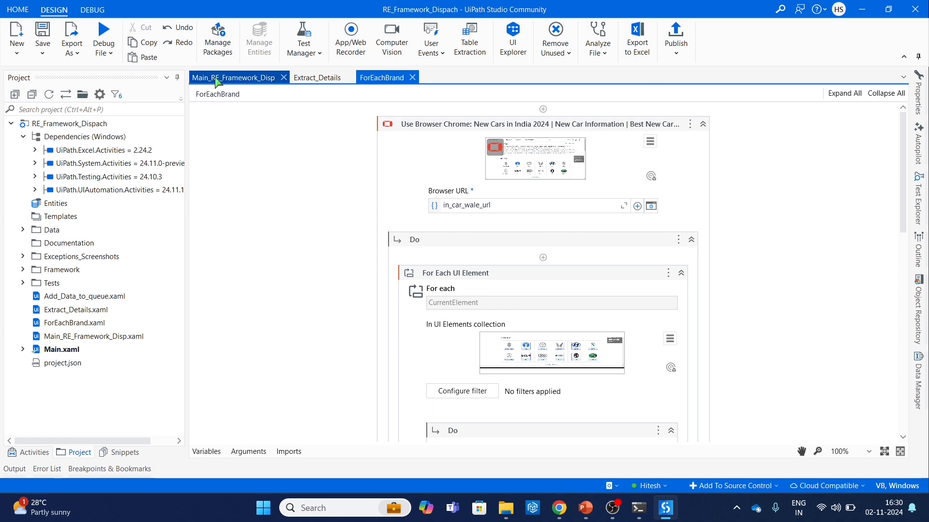
left_click(608, 58)
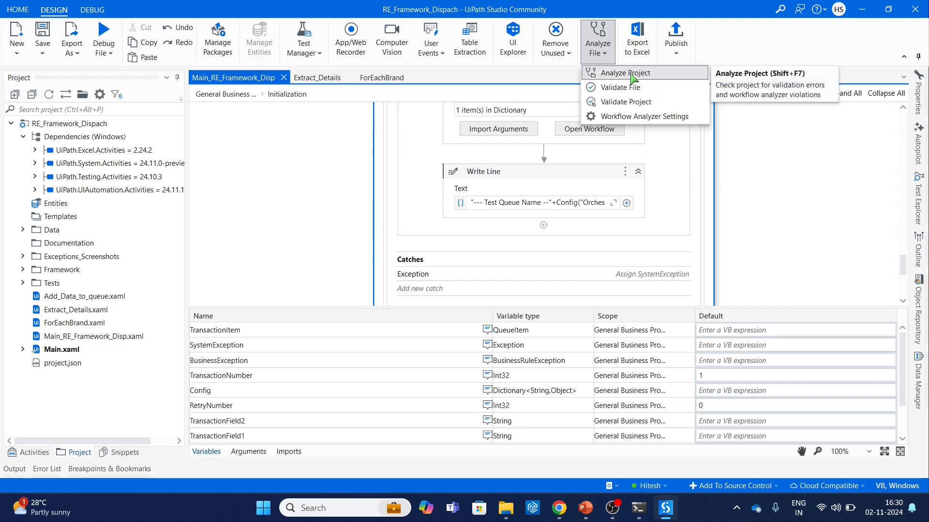
left_click(626, 73)
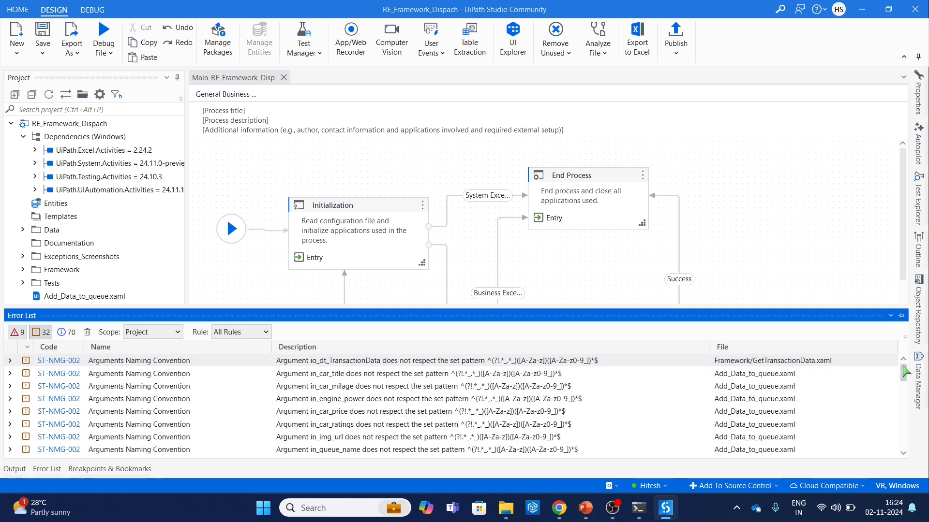
Review the project's analysis warnings and errors, and filter the Error List to show only errors
left_click_drag(906, 372, 906, 384)
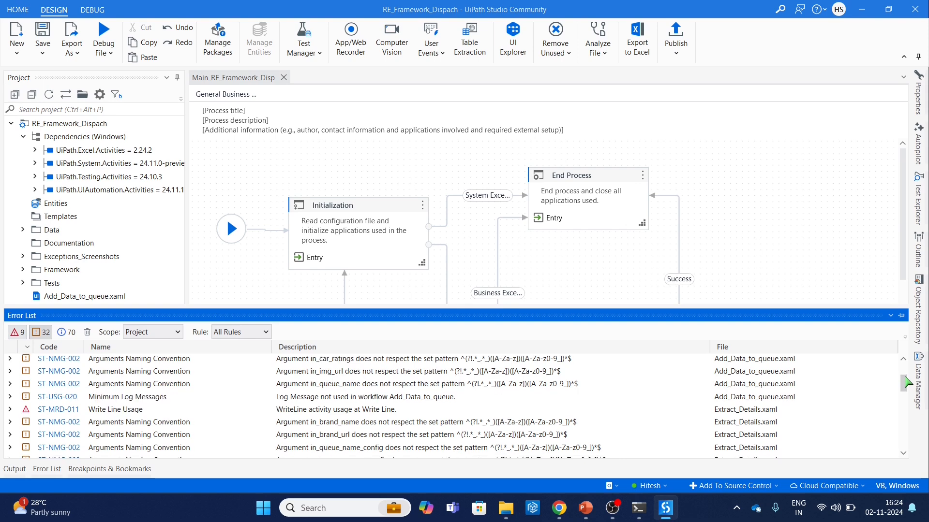
left_click_drag(906, 384, 905, 387)
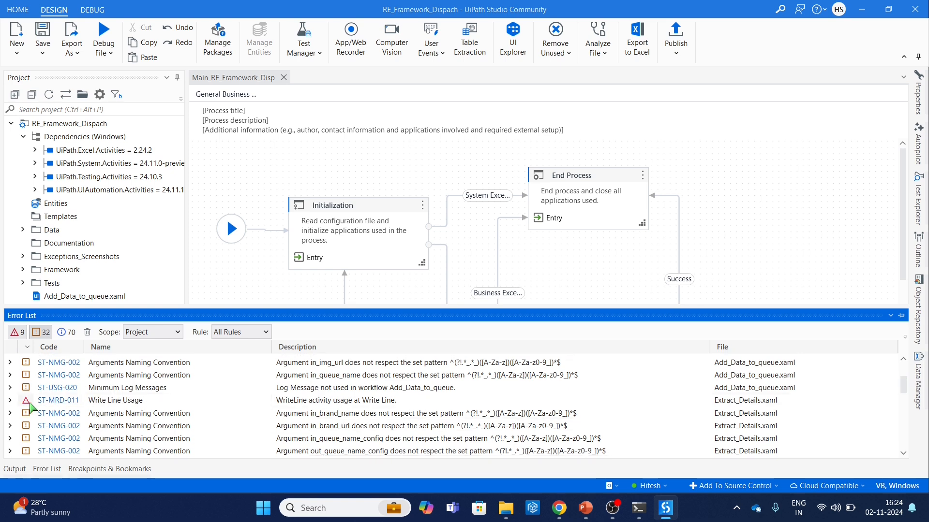
left_click(21, 335)
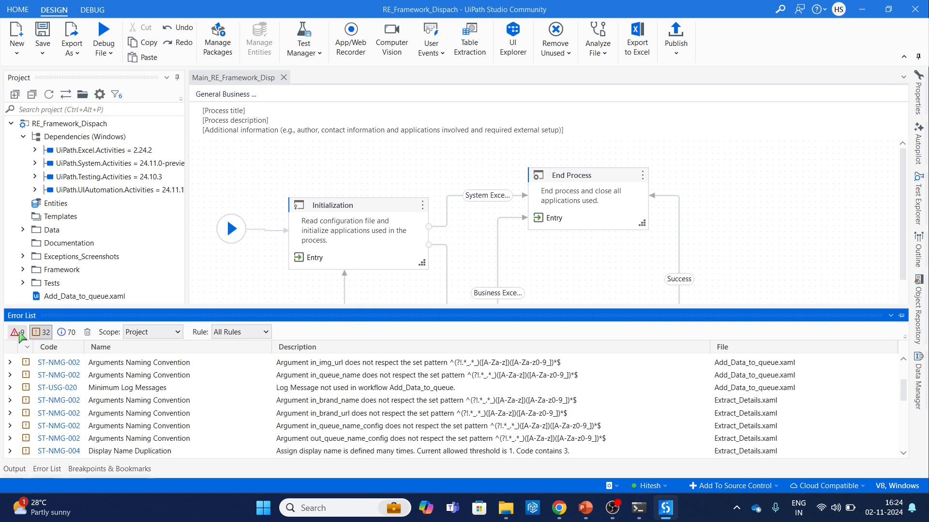
left_click(128, 367)
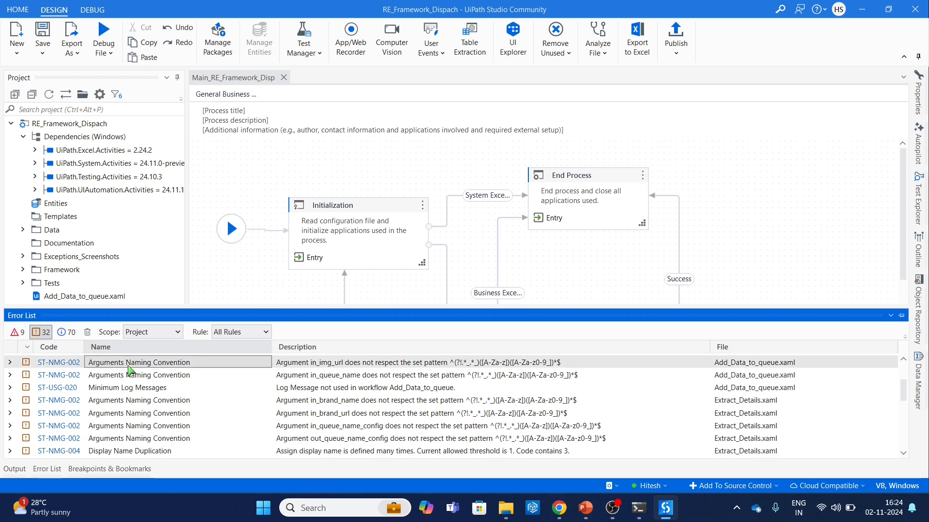
left_click(22, 334)
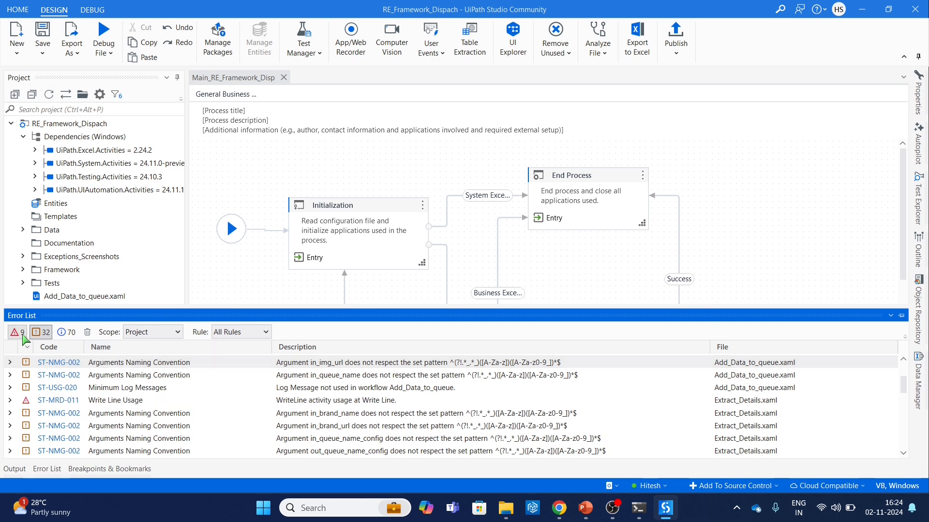
left_click(42, 333)
left_click(42, 333)
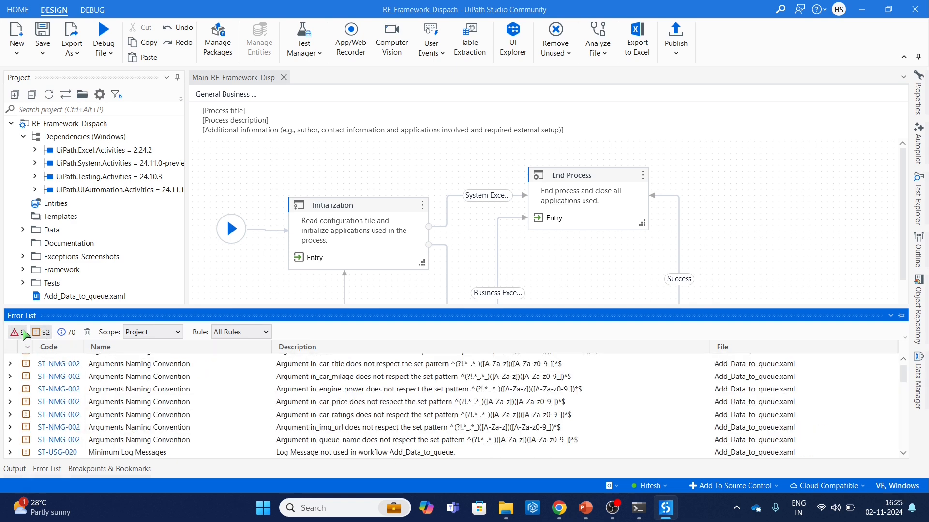
left_click(41, 334)
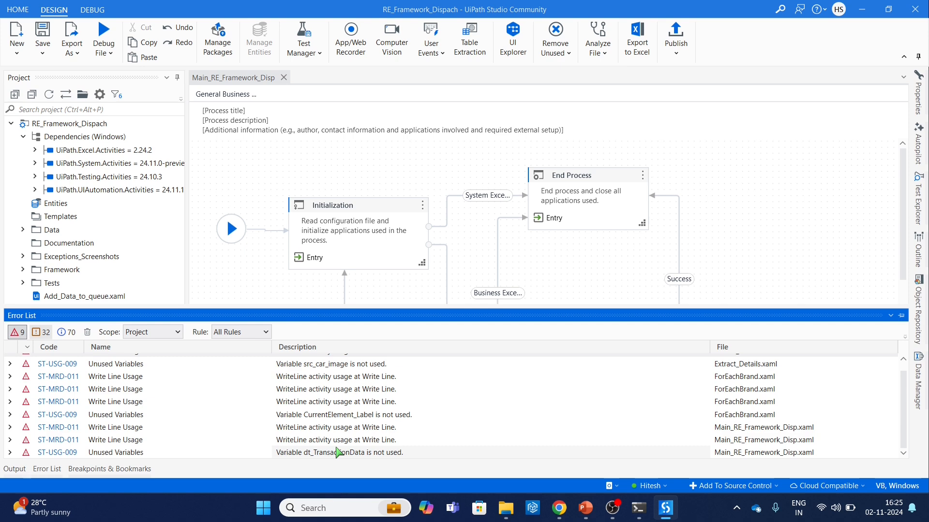
Remove all unused variables from the Main_RE_Framework_Disp workflow
left_click(562, 43)
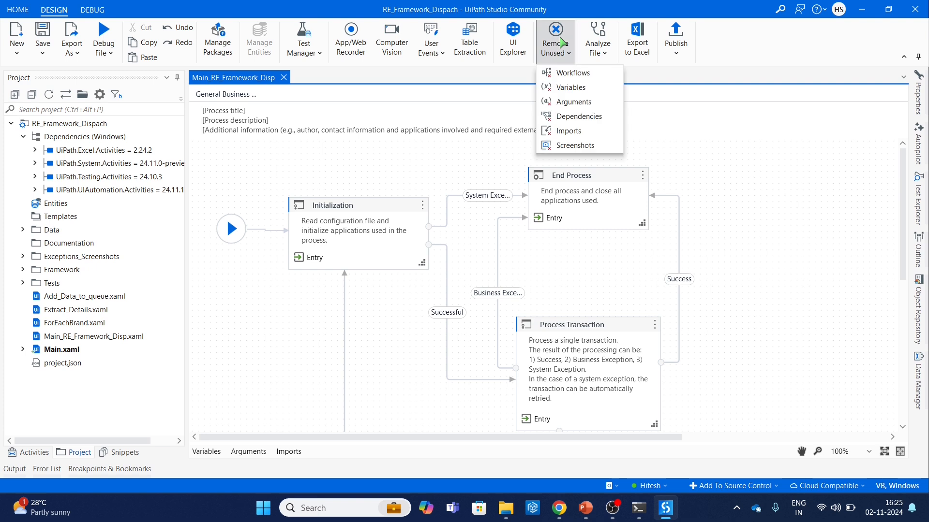
left_click(570, 87)
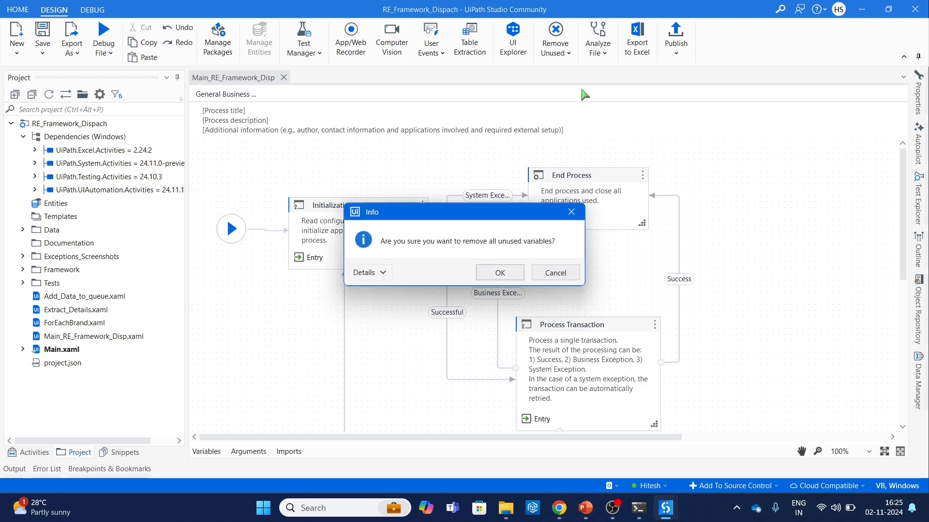
left_click(501, 273)
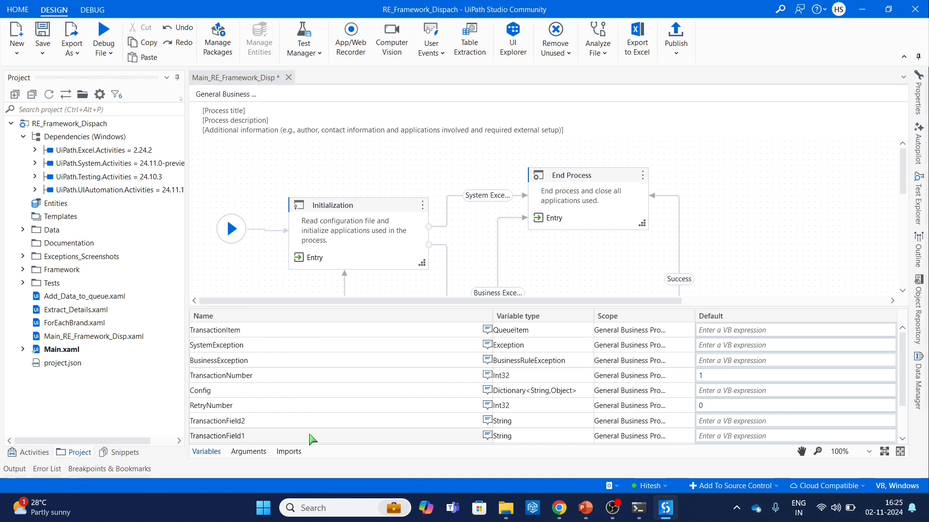
Analyze the Main_RE_Framework_Disp and Extract_Details workflow files for remaining errors
left_click(602, 54)
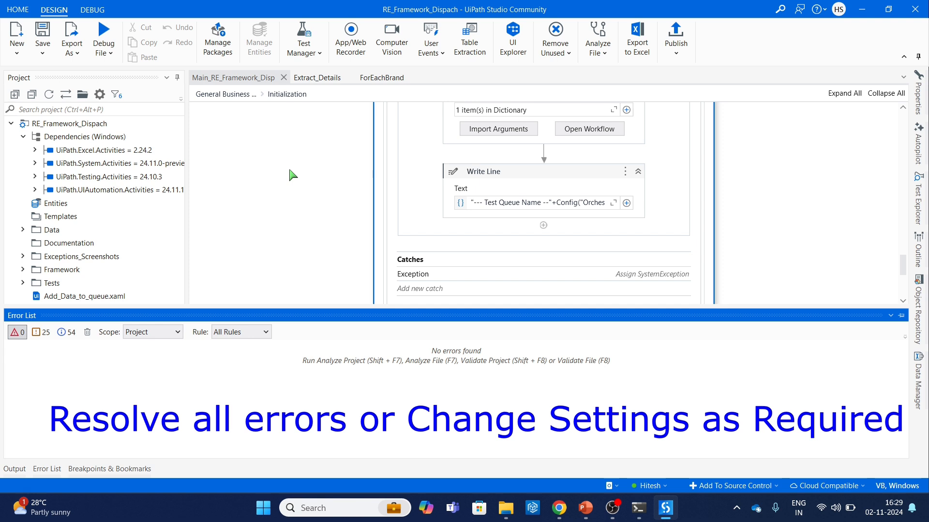
left_click(321, 80)
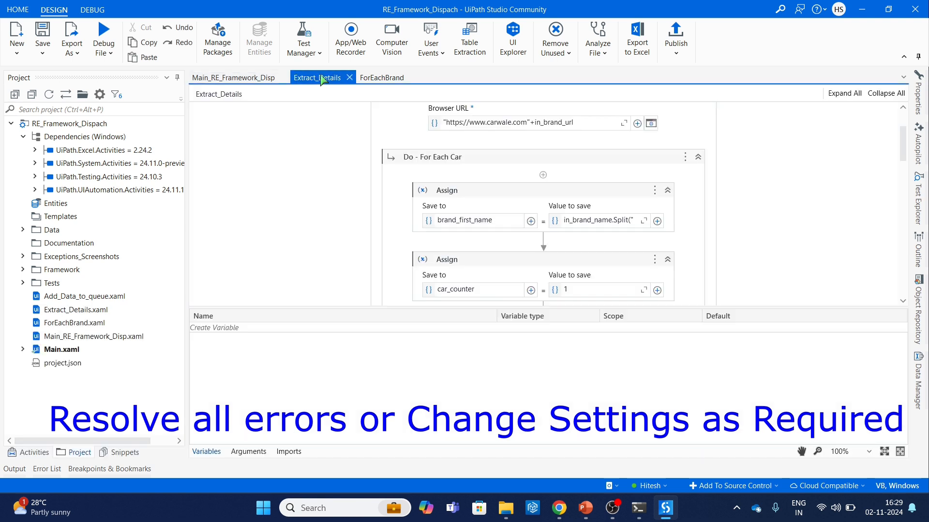
left_click(597, 34)
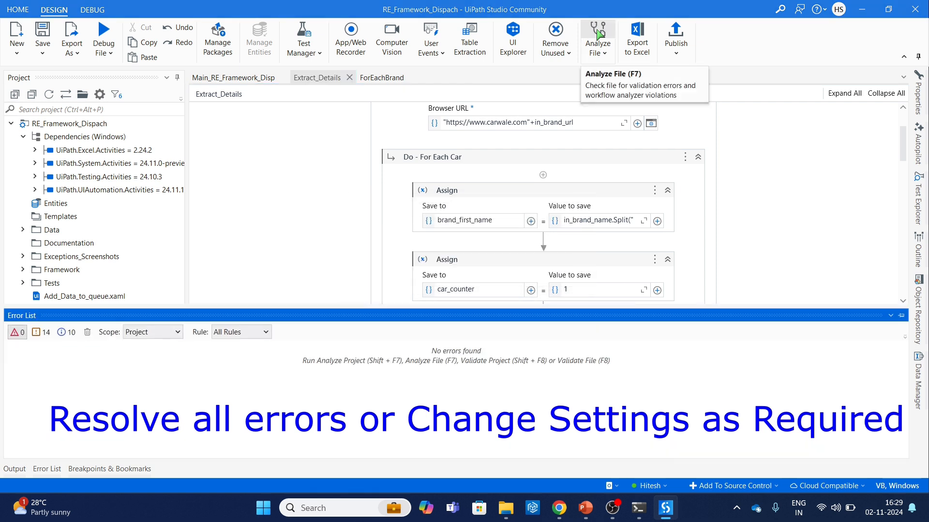
left_click(604, 53)
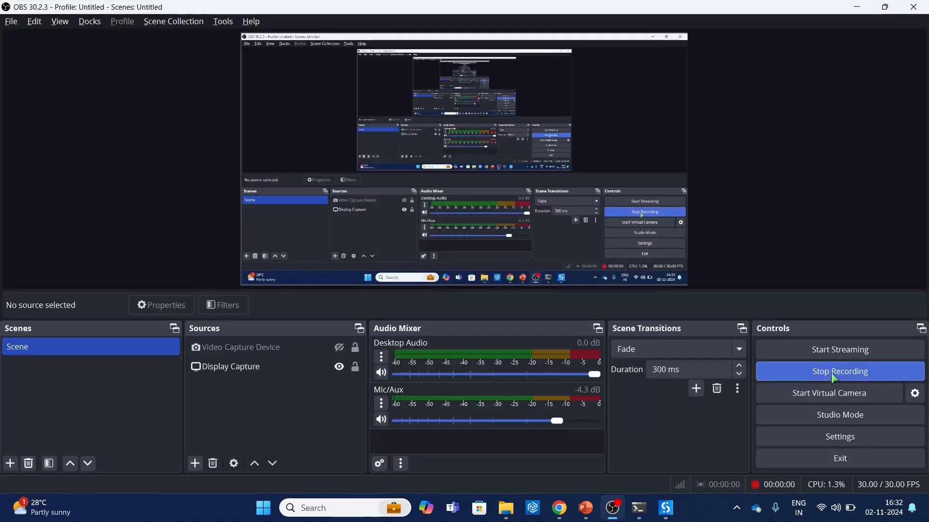
Switch back to UiPath Studio and analyze the whole project, showing its warnings in the Error List
key("alt+Tab")
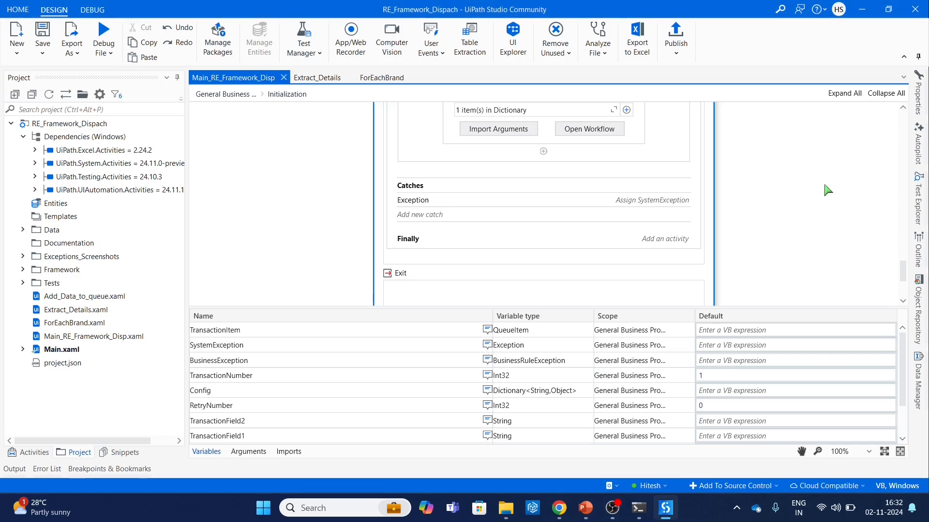
left_click(600, 51)
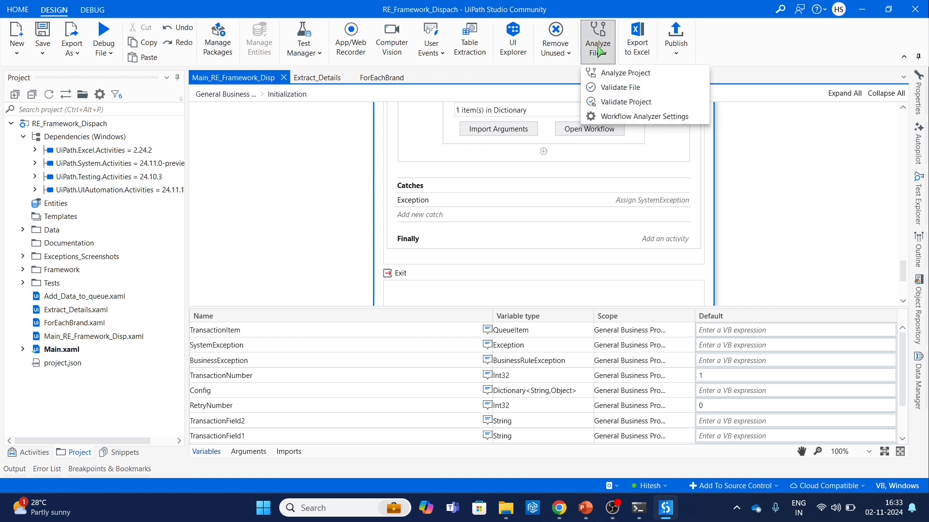
left_click(619, 76)
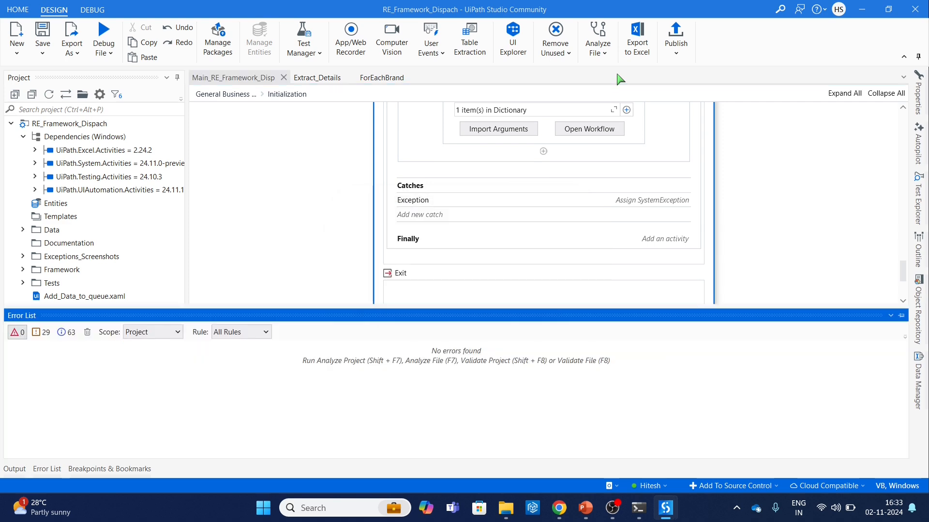
left_click(39, 334)
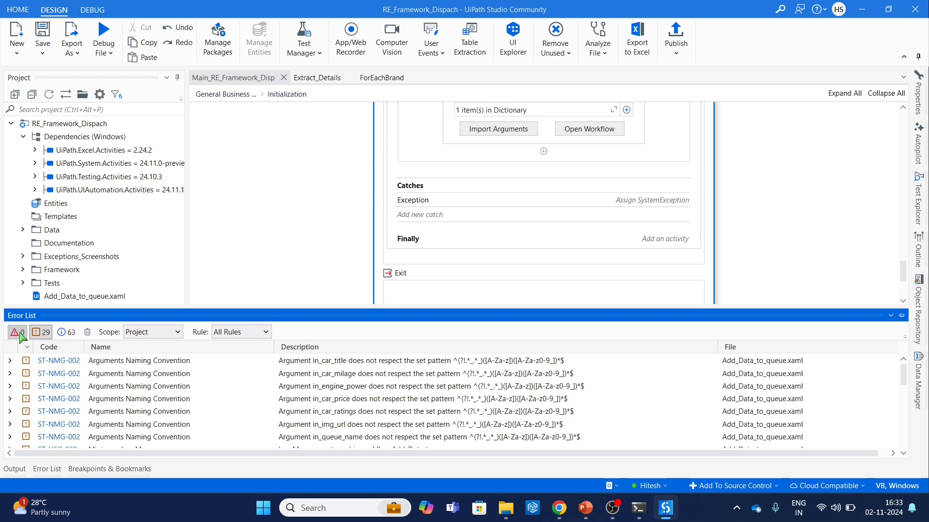
Hide the warnings and errors in the Error List and check which scopes its results can be limited to
left_click(46, 334)
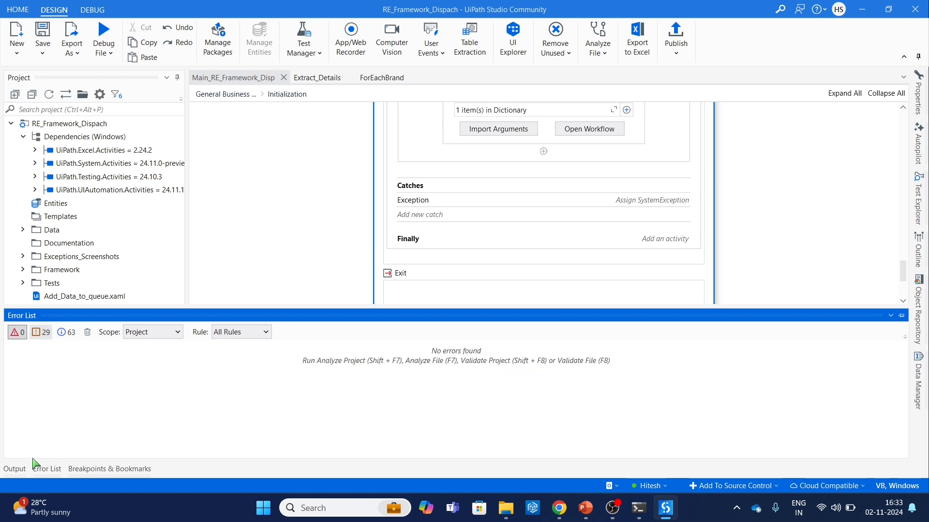
left_click(14, 333)
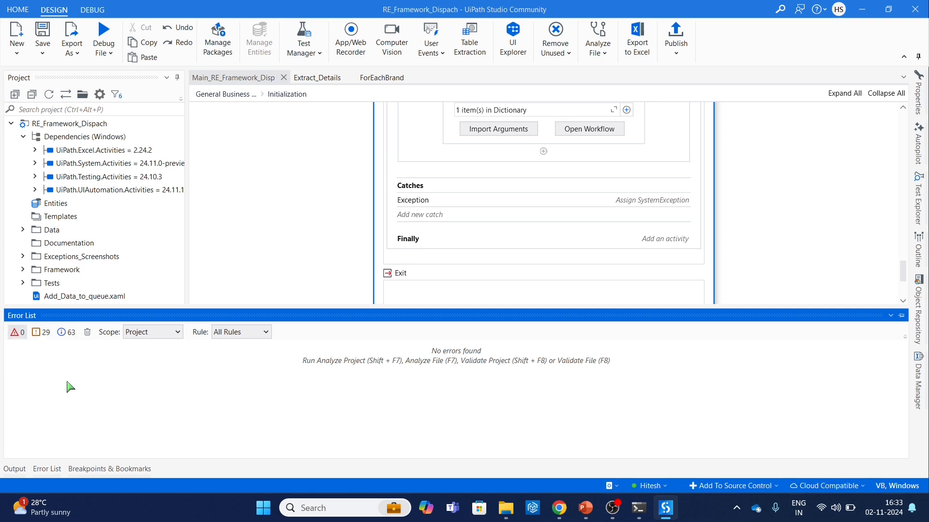
left_click(171, 333)
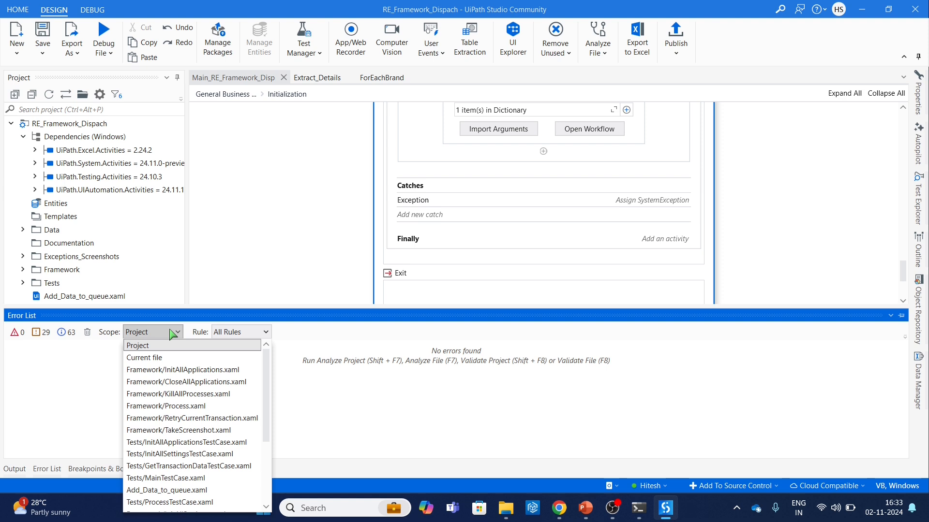
left_click(171, 332)
left_click(172, 333)
left_click(172, 333)
left_click(172, 333)
left_click(286, 253)
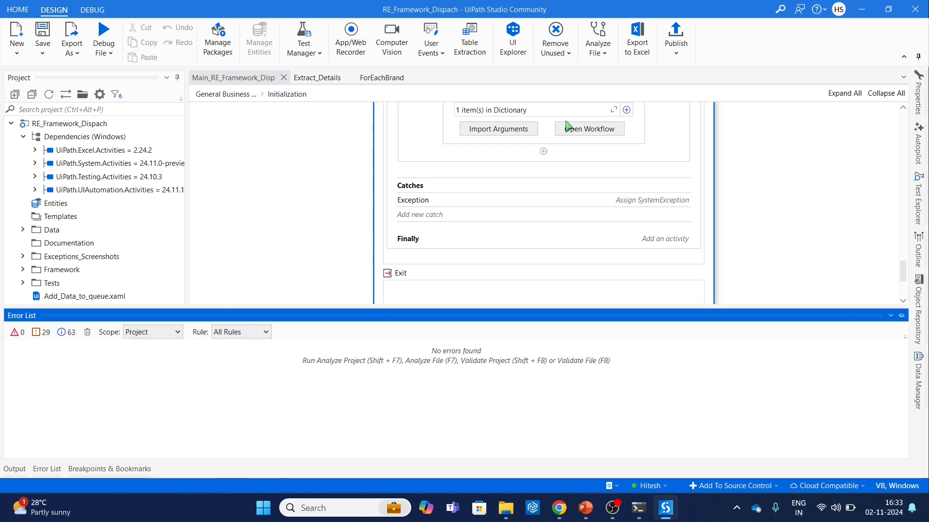
Open the Workflow Analyzer settings and check the default action choices for the Main Workflow Exists rule
left_click(600, 52)
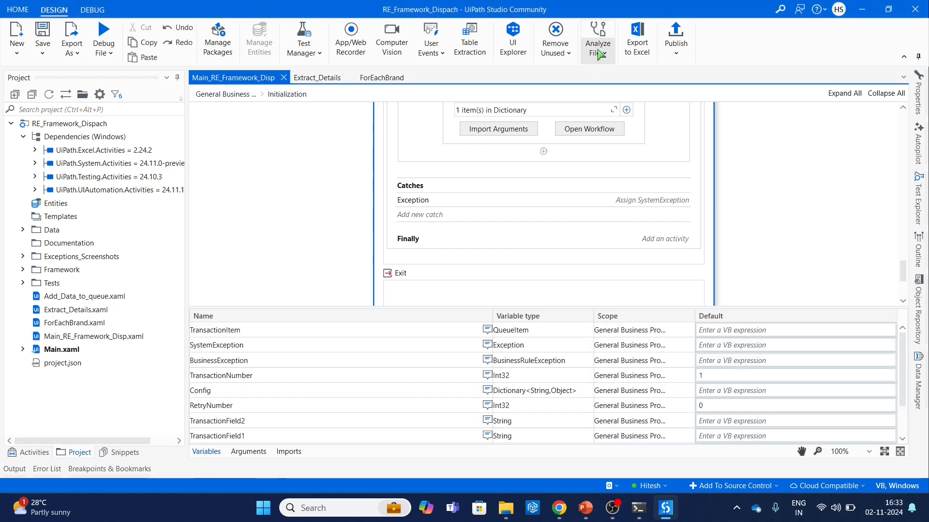
left_click(600, 54)
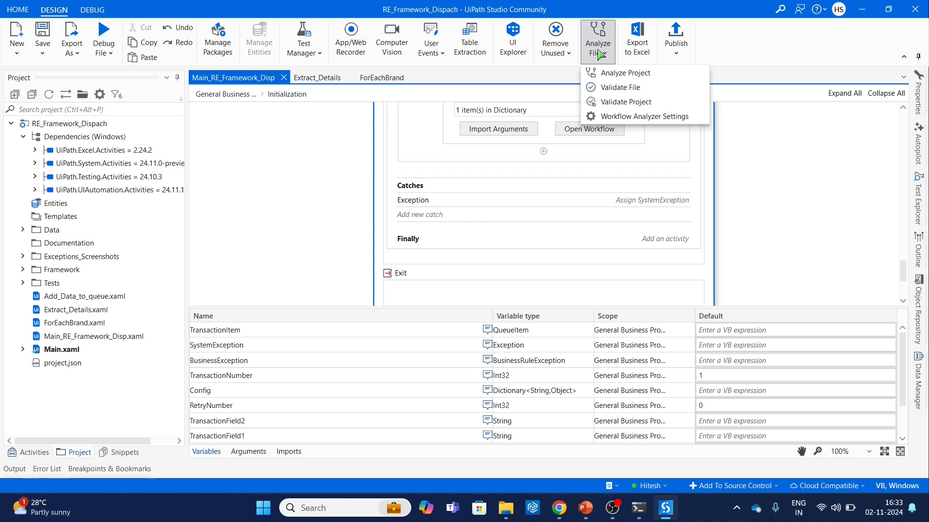
left_click(651, 117)
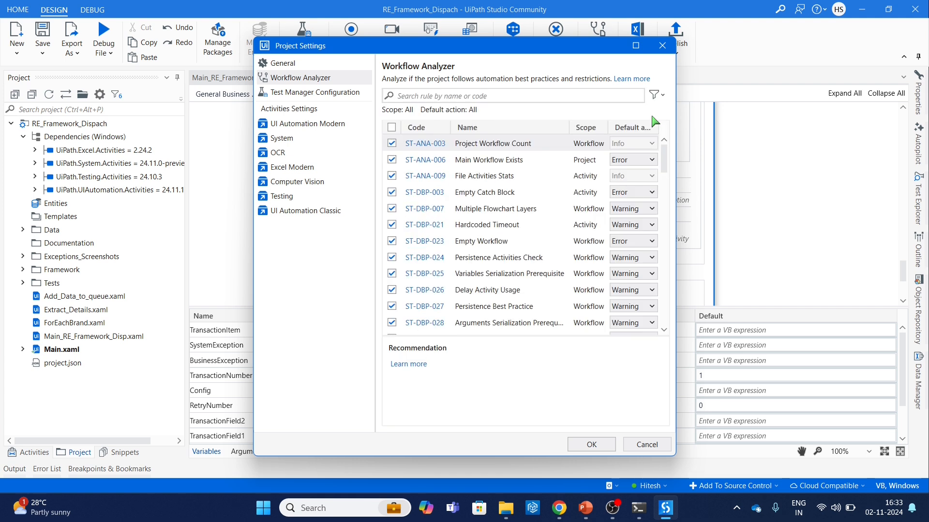
left_click(652, 162)
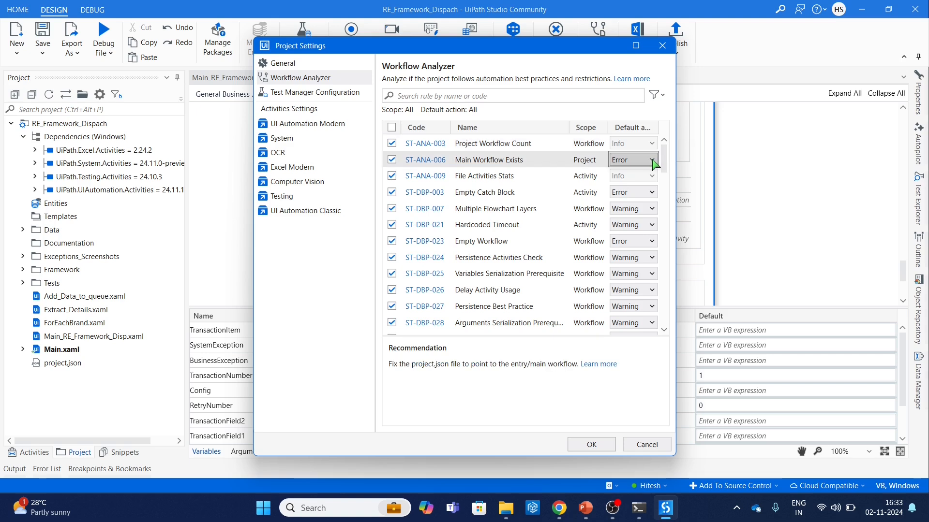
left_click(652, 162)
left_click(653, 163)
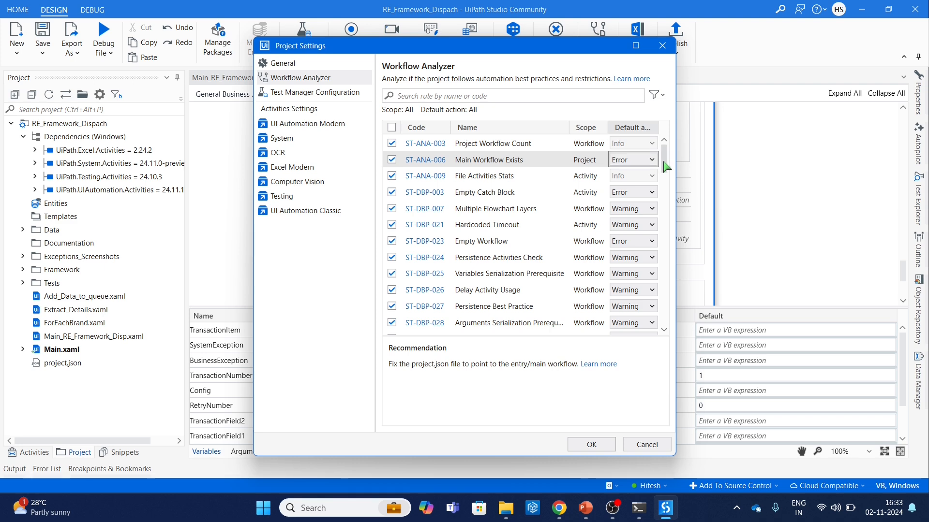
Review the default actions of the remaining analyzer rules, including Write Line Usage, and close the project settings
left_click_drag(664, 160, 666, 181)
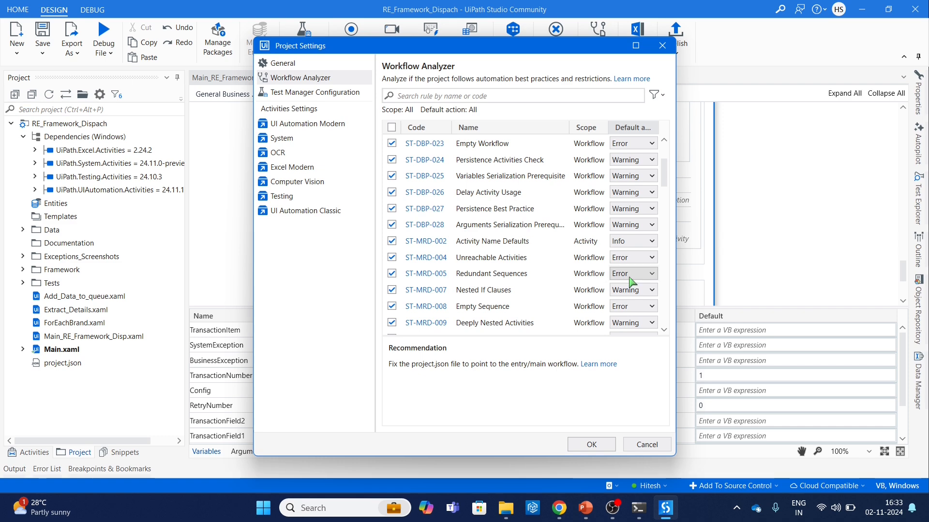
scroll(628, 276, "down", 2)
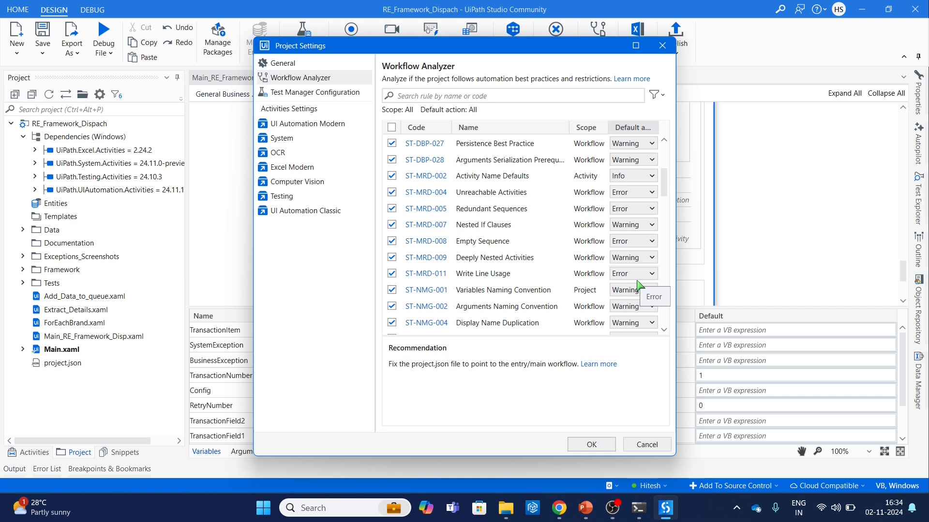
left_click_drag(570, 50, 592, 91)
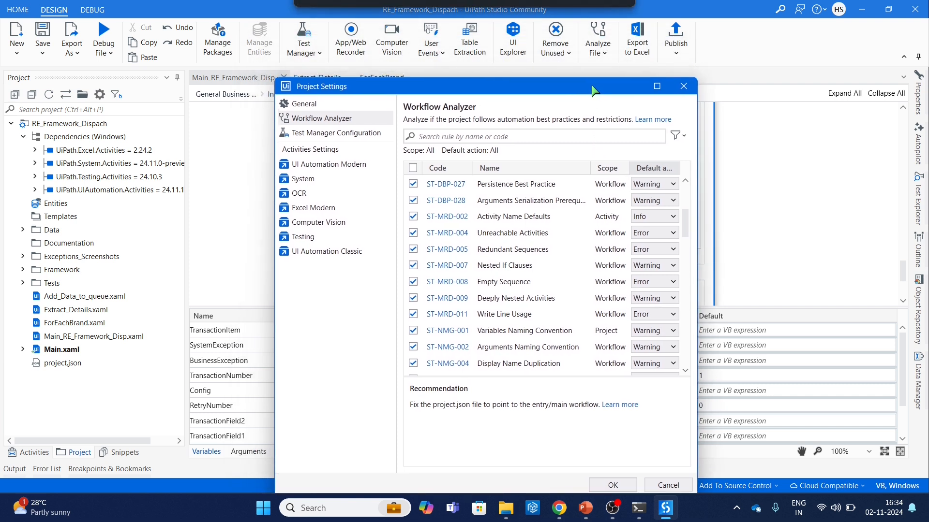
left_click(667, 317)
left_click(667, 317)
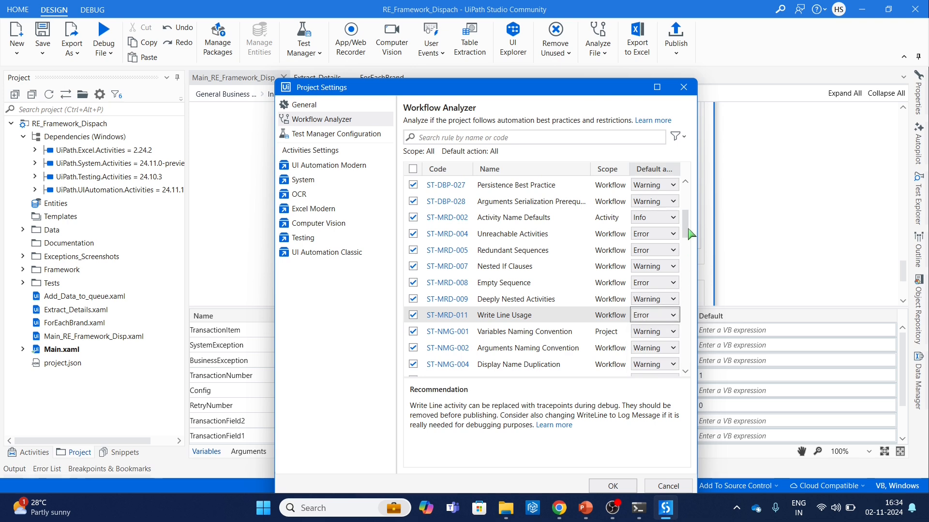
left_click_drag(685, 229, 685, 234)
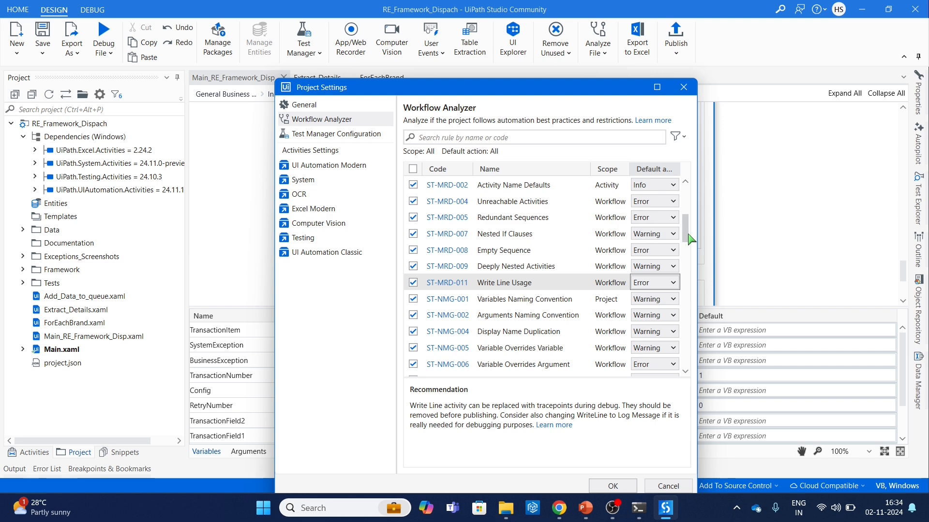
scroll(692, 239, "down", 5)
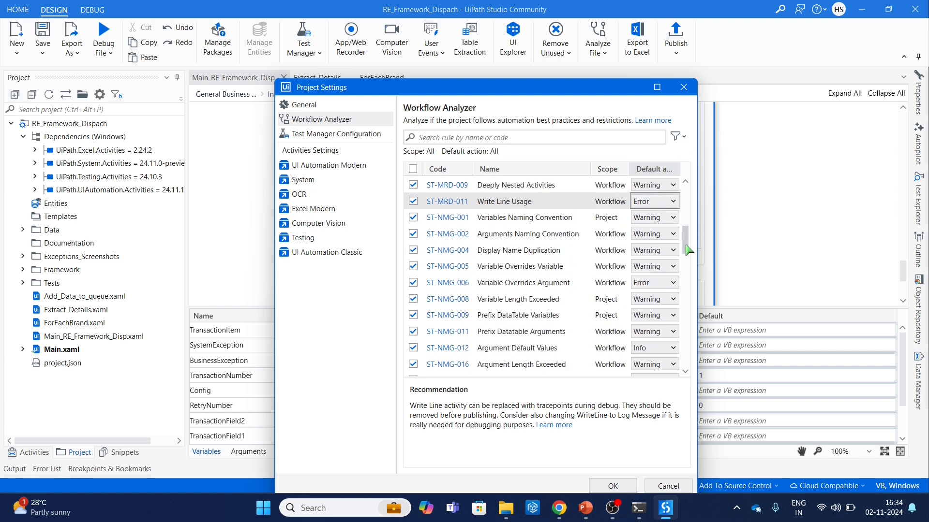
scroll(687, 251, "down", 3)
scroll(687, 255, "down", 1)
left_click(613, 486)
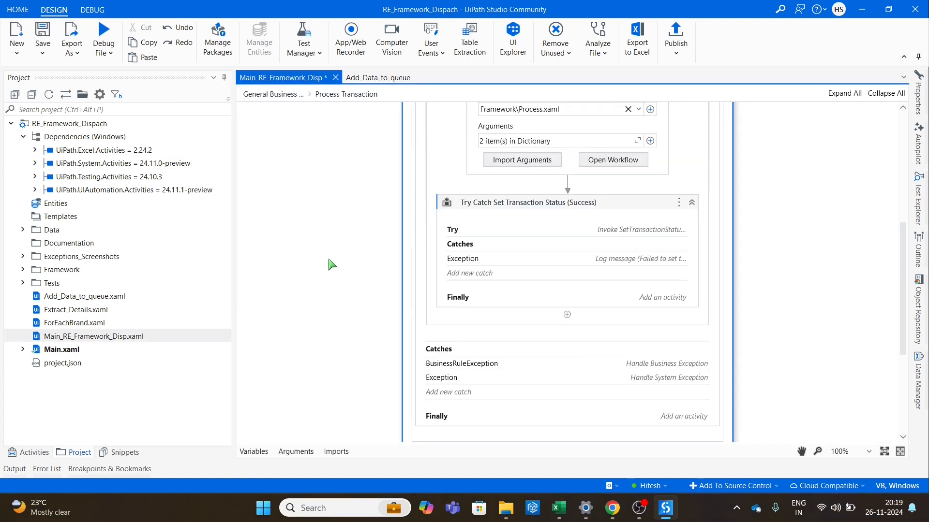
Open the Add_Data_to_queue workflow and check the Orchestrator folders available to the project
double_click(89, 297)
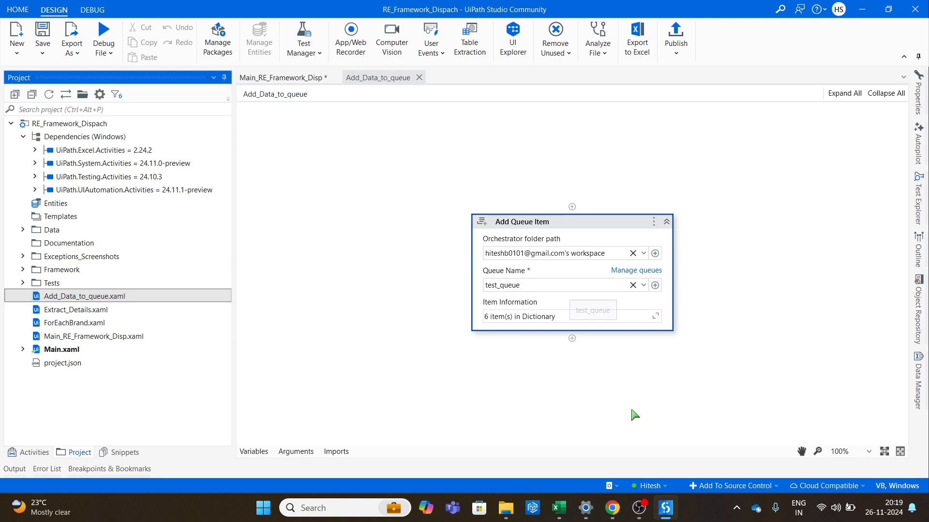
left_click(661, 487)
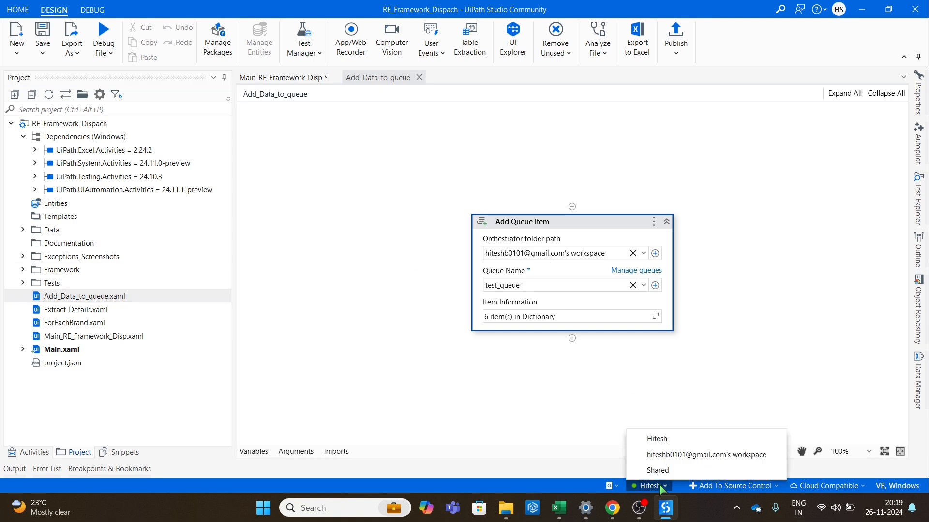
left_click(659, 417)
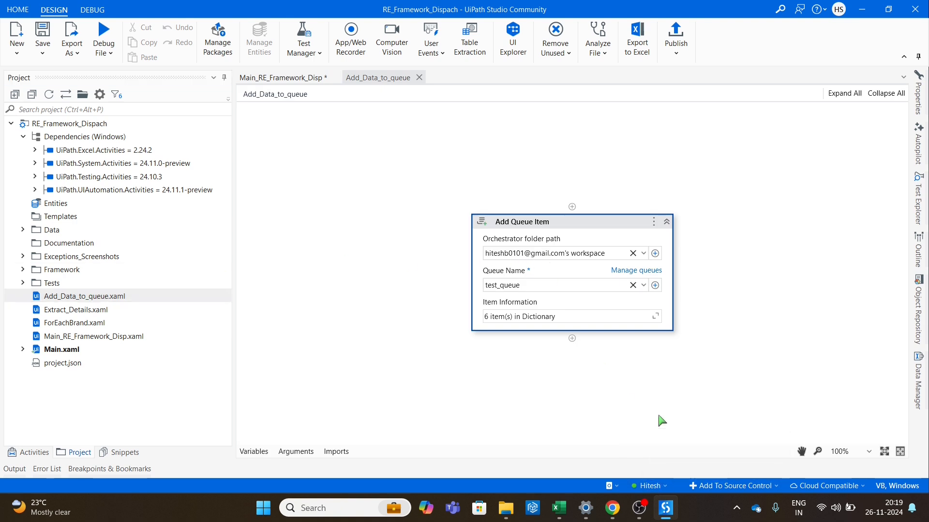
Switch to Orchestrator in Chrome and compare the overviews of My Workspace, the user-named folder and the Shared folder
left_click(610, 517)
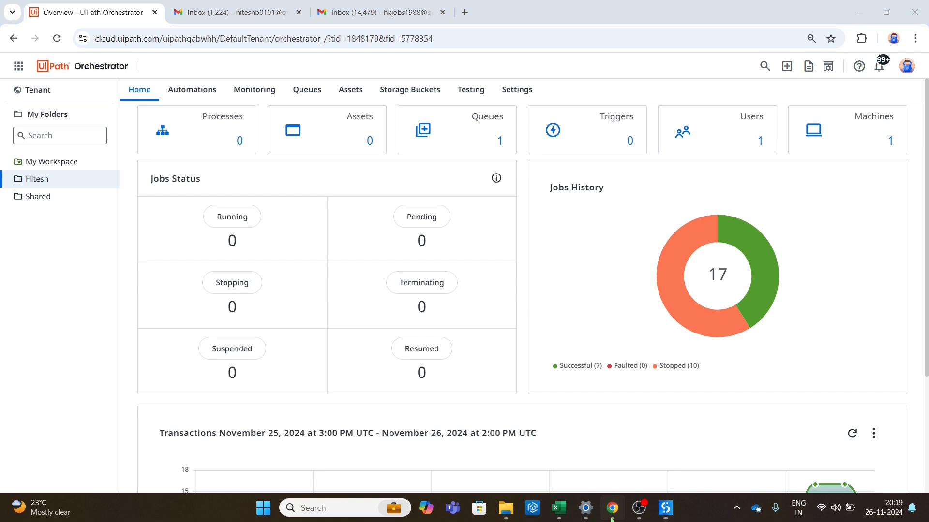
left_click(57, 166)
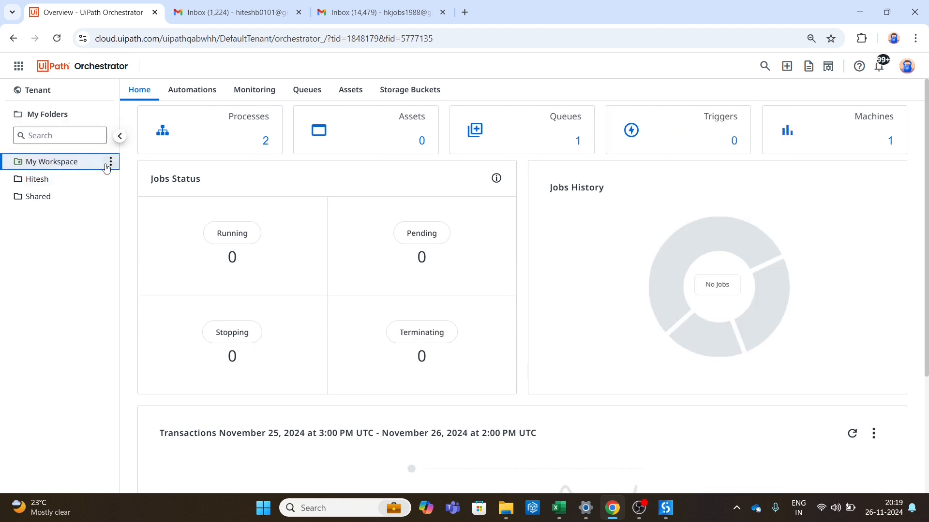
left_click(30, 183)
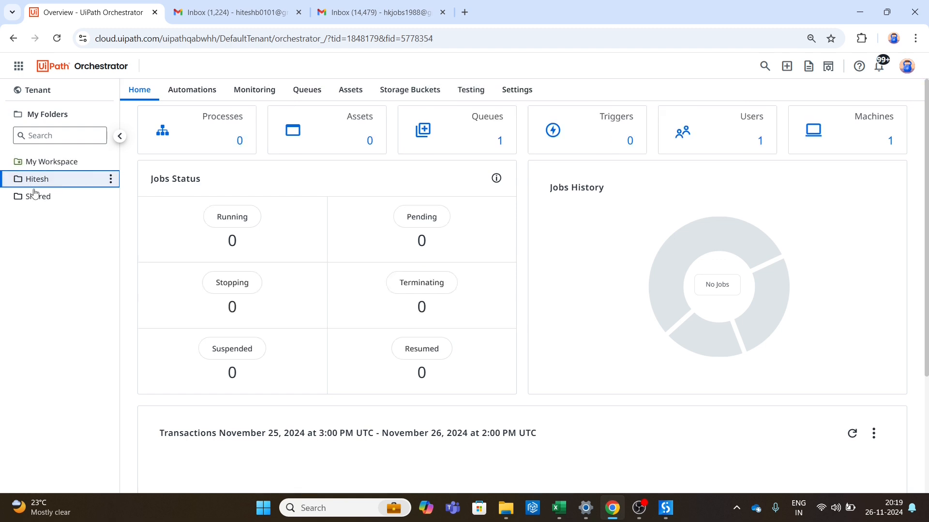
left_click(38, 199)
left_click(44, 180)
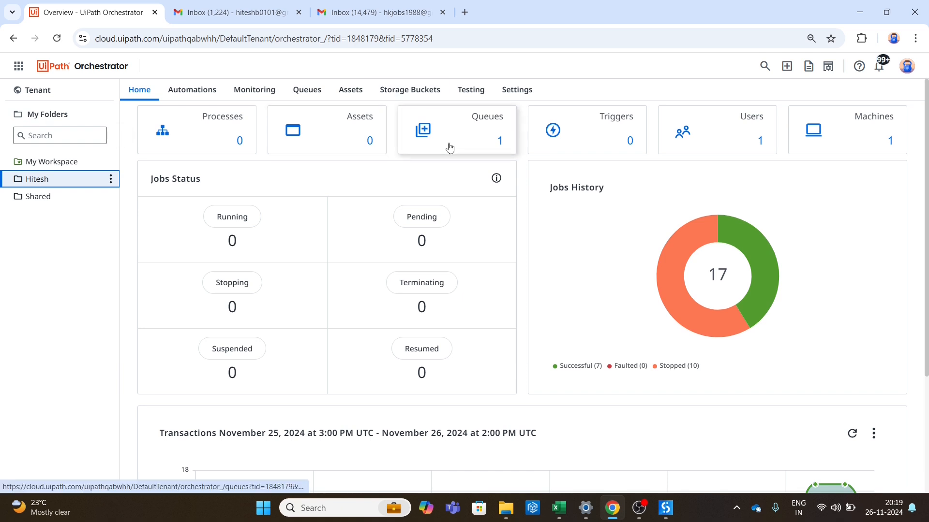
Back in UiPath Studio, set the Add Queue Item activity's Orchestrator folder path to the user-named folder and save the workflow
left_click(666, 508)
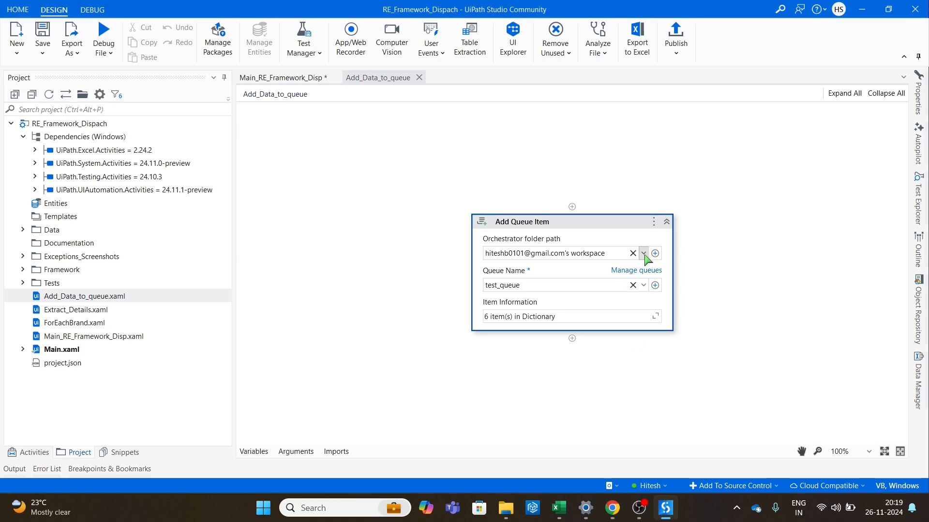
left_click(643, 253)
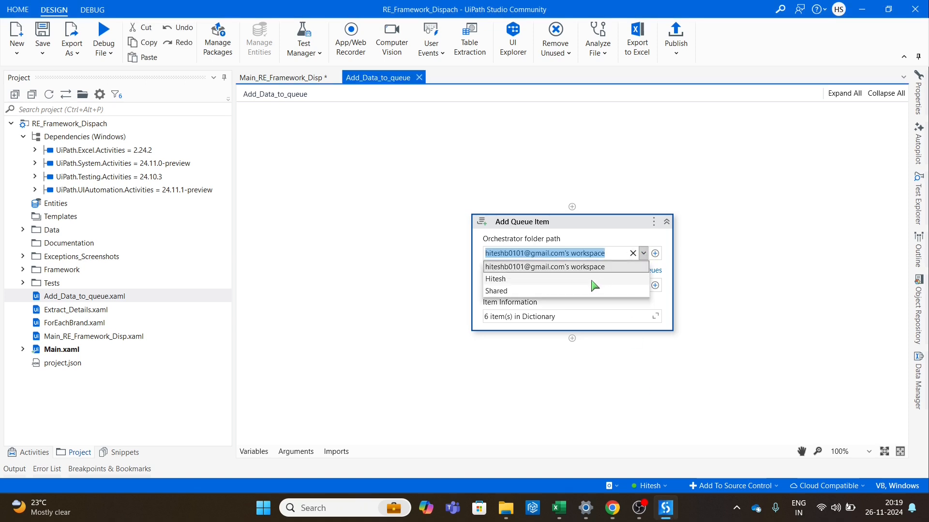
left_click(594, 285)
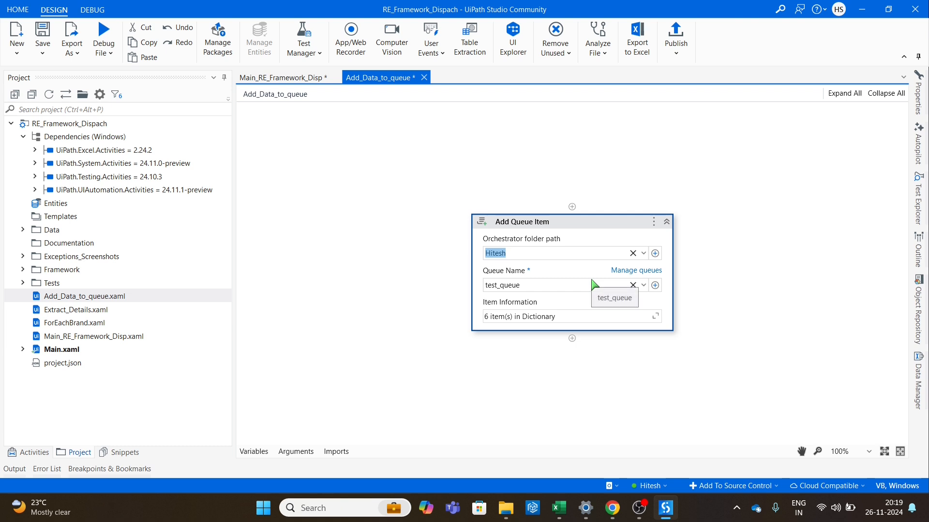
left_click(46, 33)
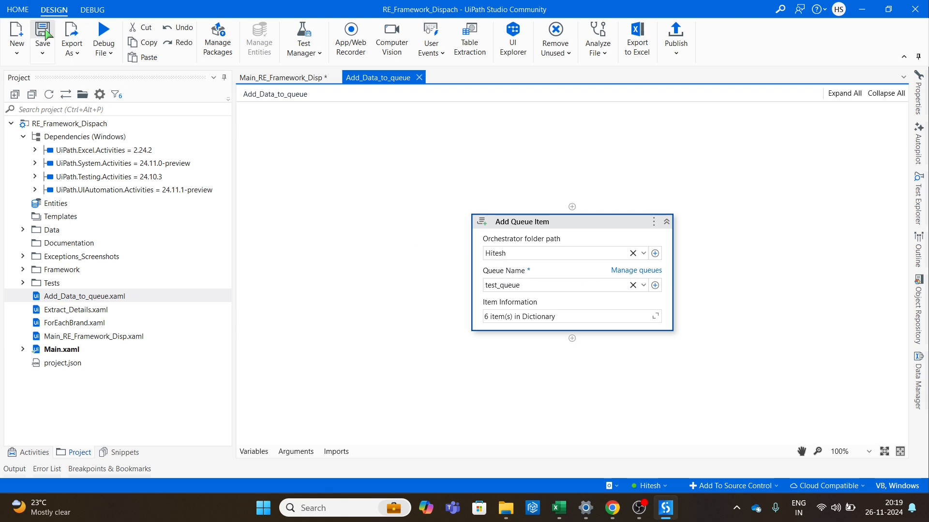
left_click(340, 256)
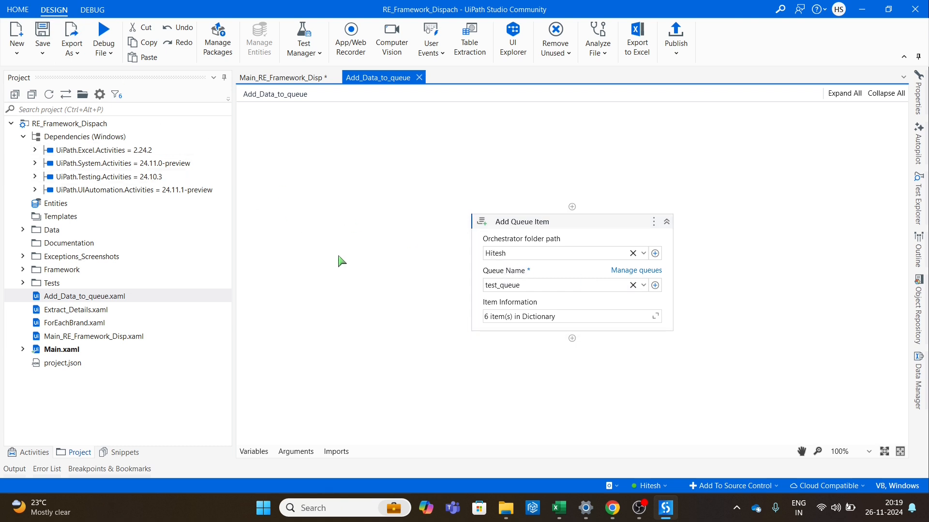
Return to the Main_RE_Framework_Disp workflow and check the available publishing options
left_click(269, 78)
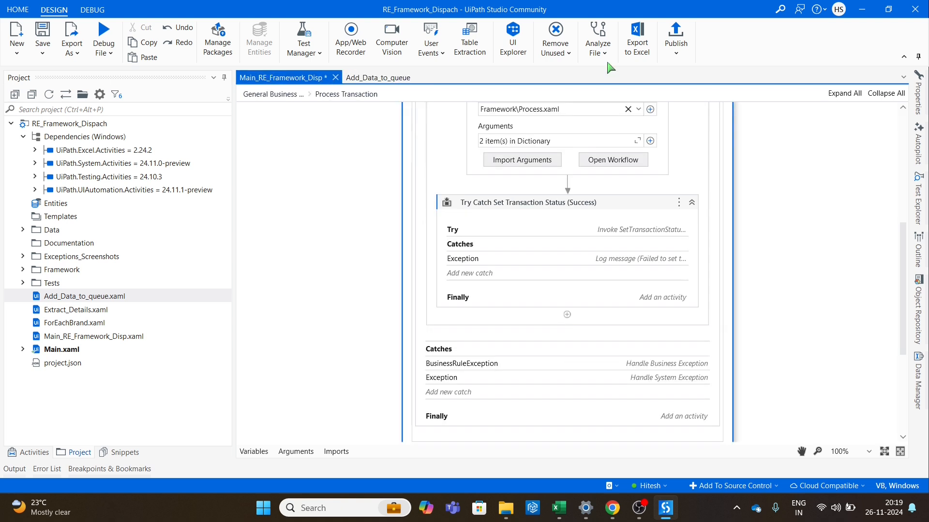
left_click(682, 52)
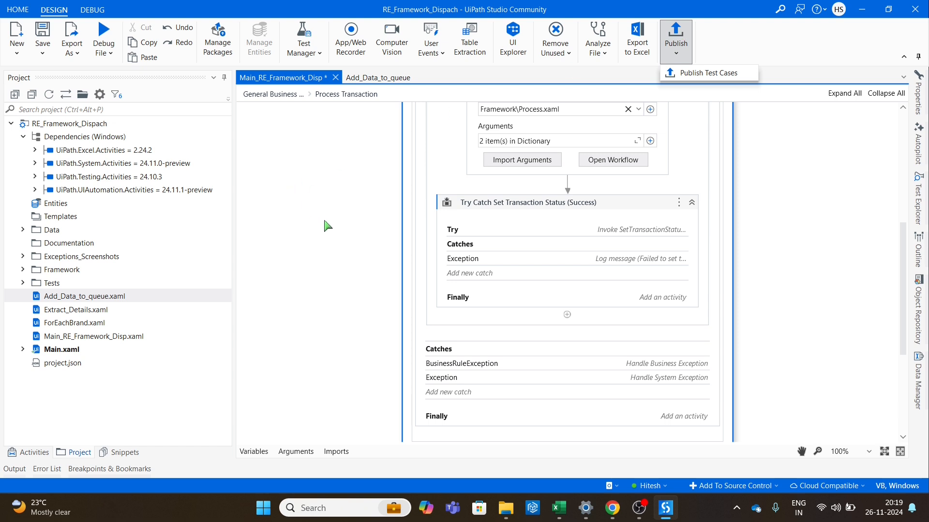
left_click(341, 238)
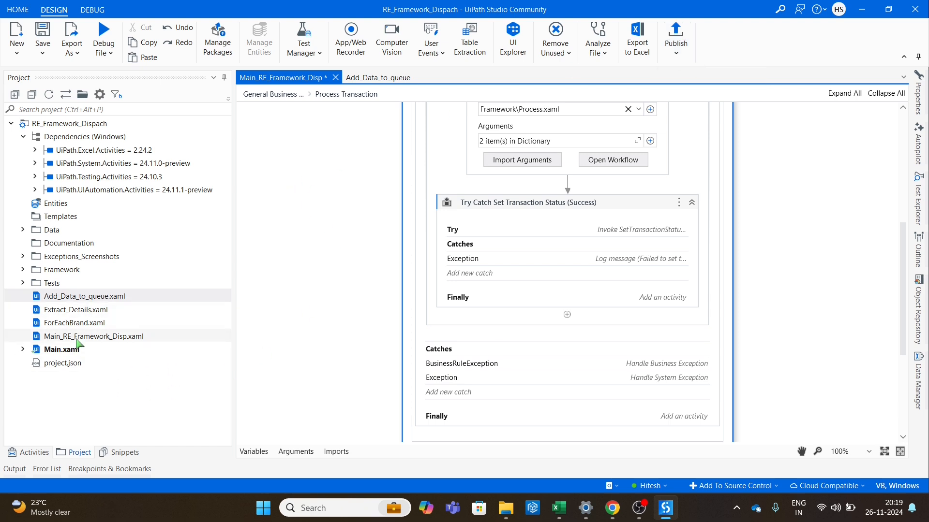
left_click(80, 297)
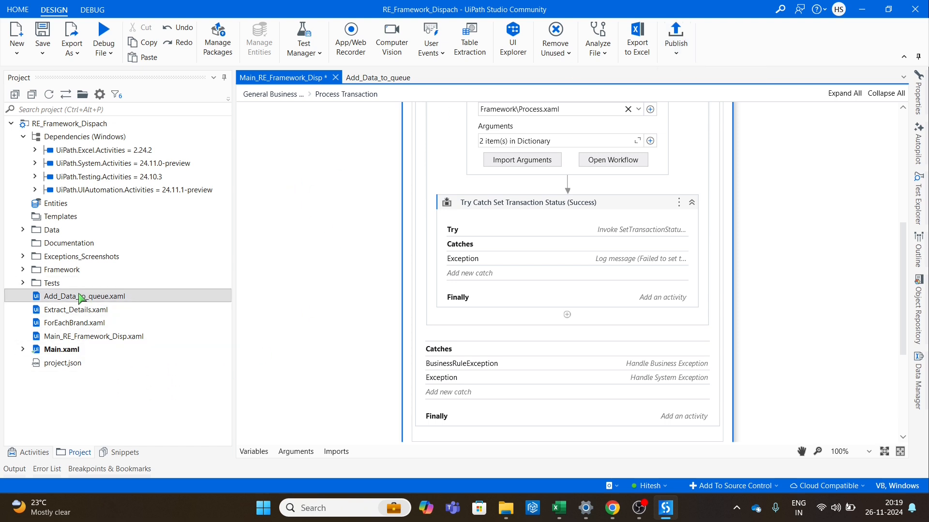
left_click(76, 348)
left_click(269, 80)
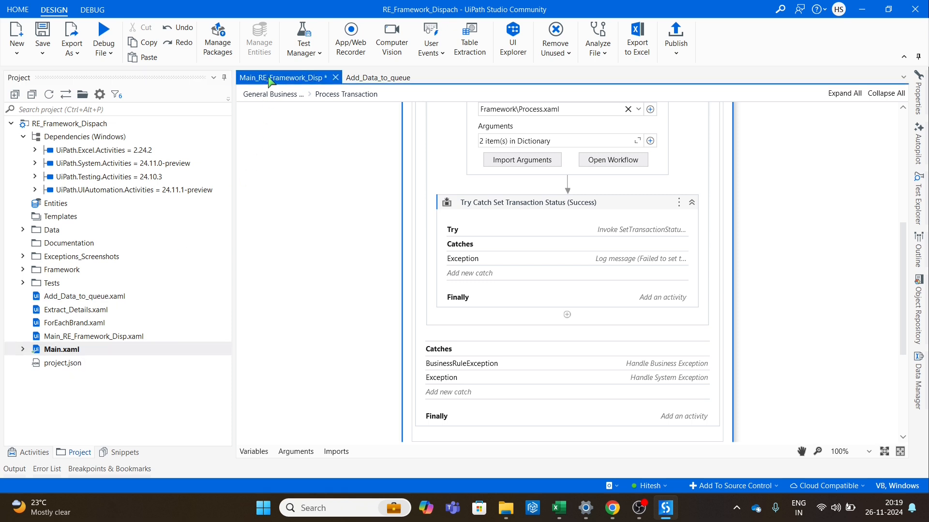
right_click(270, 82)
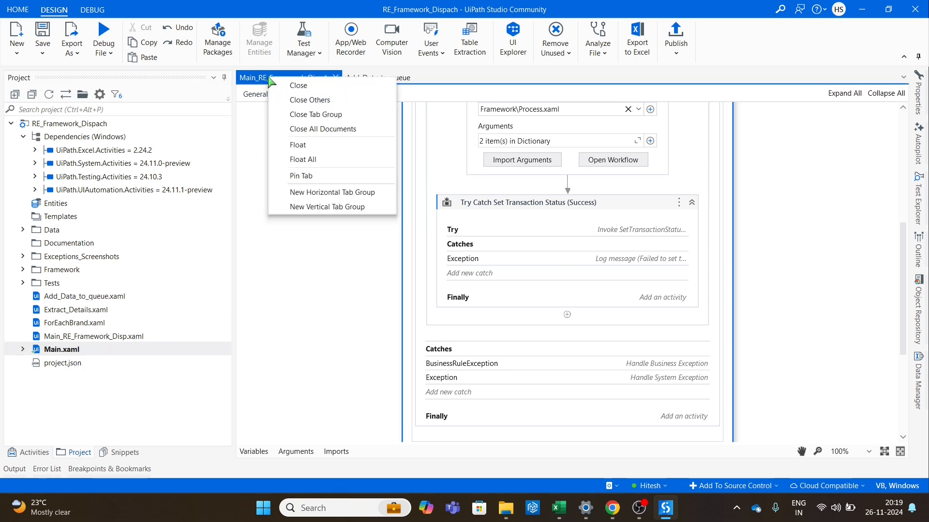
left_click(815, 166)
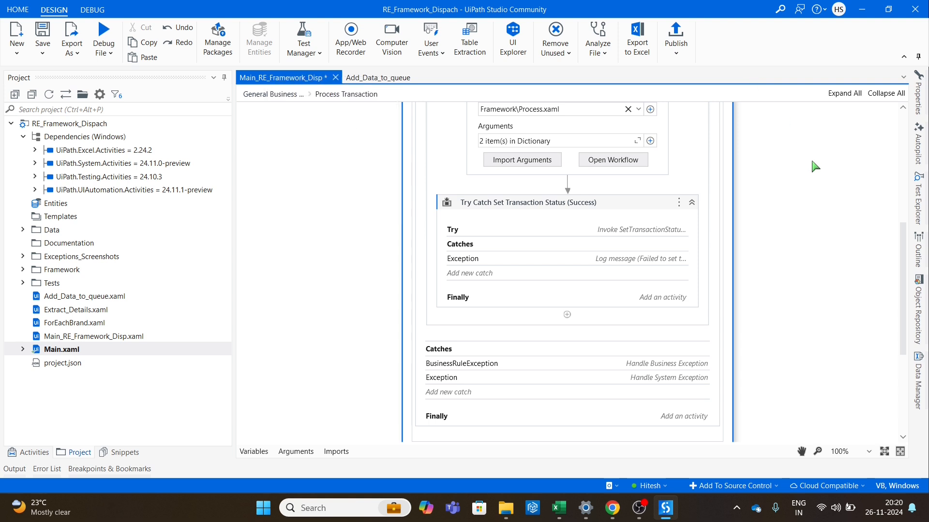
Publish the RE_Framework_Dispach package as version 1.0.3 with the release notes "First Relase afer fresh"
left_click(676, 31)
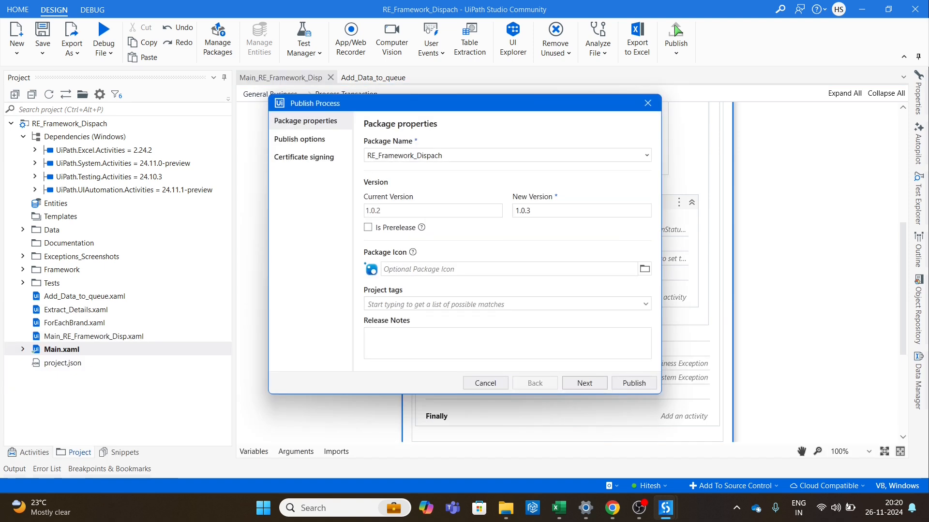
double_click(427, 211)
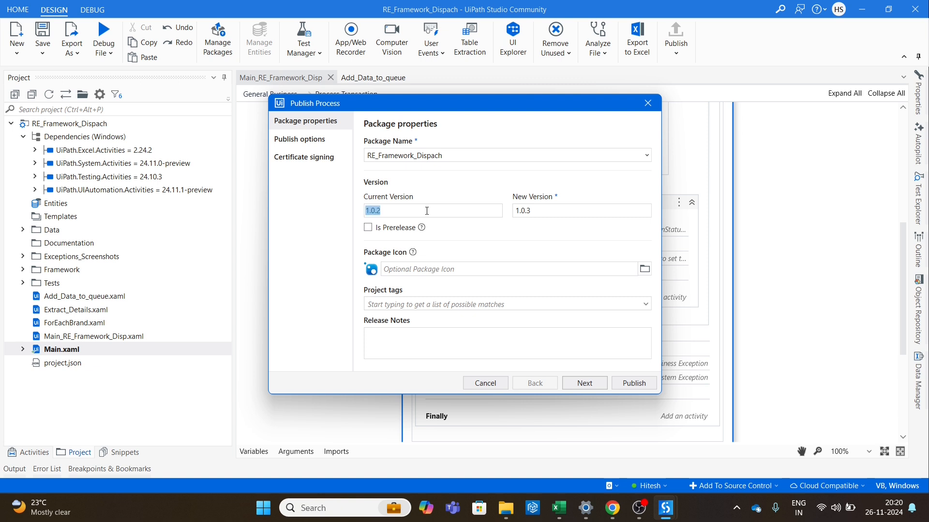
double_click(560, 212)
double_click(460, 153)
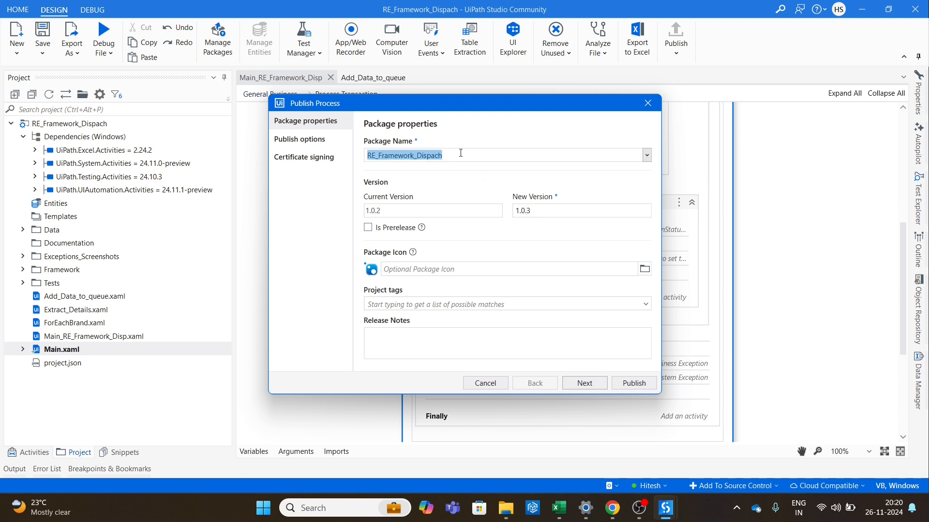
left_click(430, 340)
type("Firs")
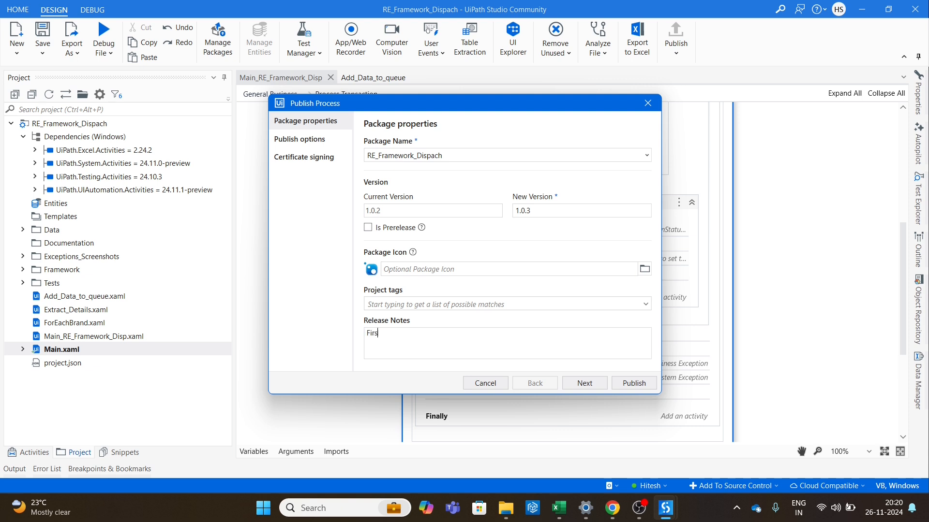
type("t Relase afer fresh")
left_click(644, 387)
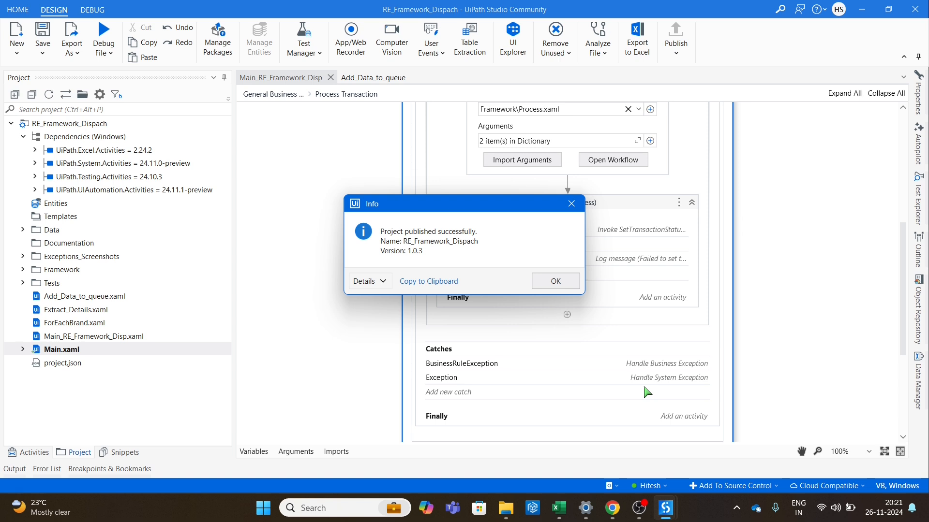
left_click(564, 285)
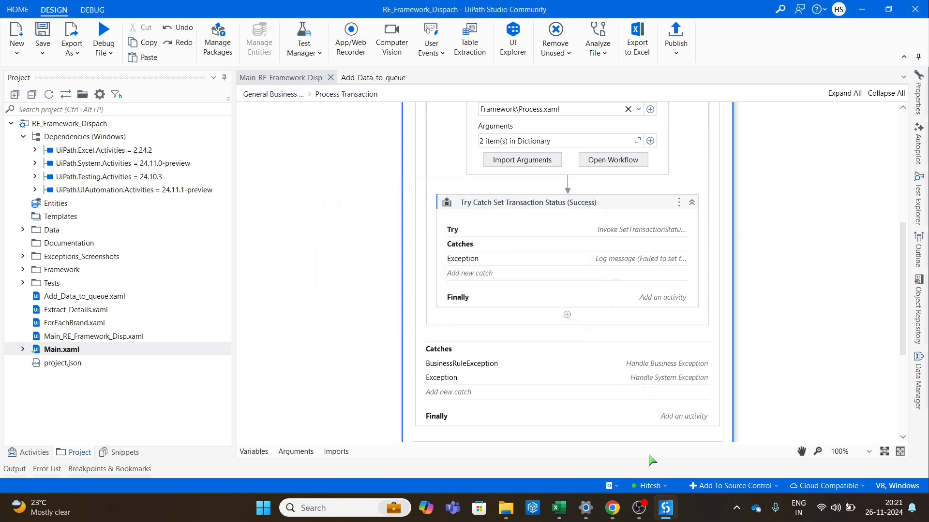
Switch to Orchestrator in Chrome and start adding a process to the user-named folder
left_click(612, 507)
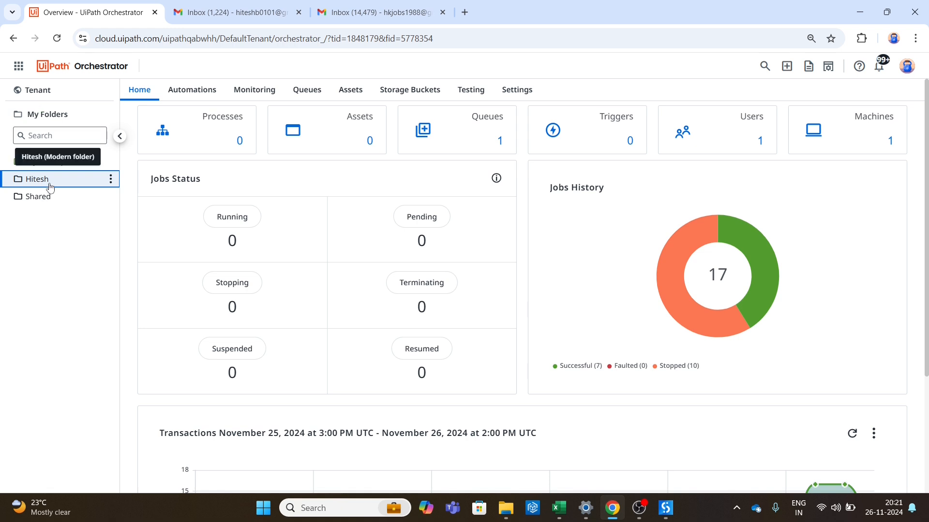
left_click(178, 94)
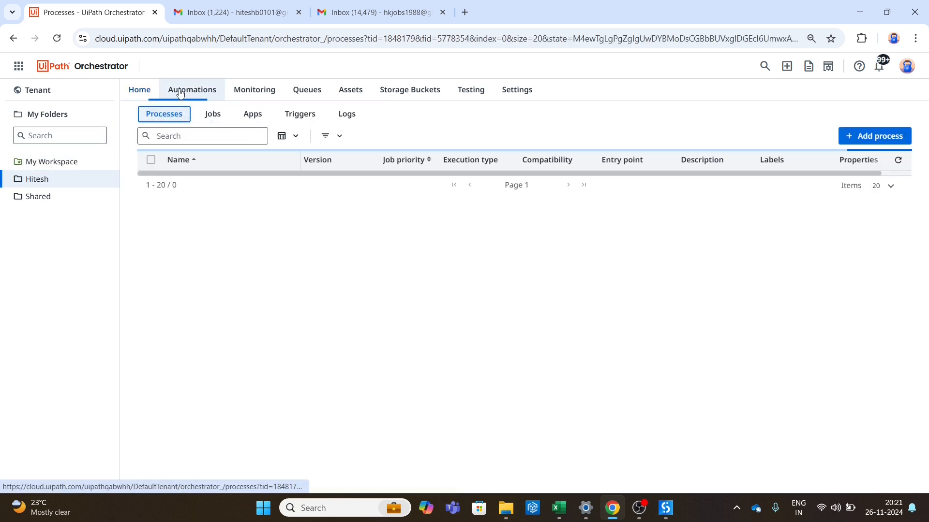
left_click(263, 120)
left_click(170, 119)
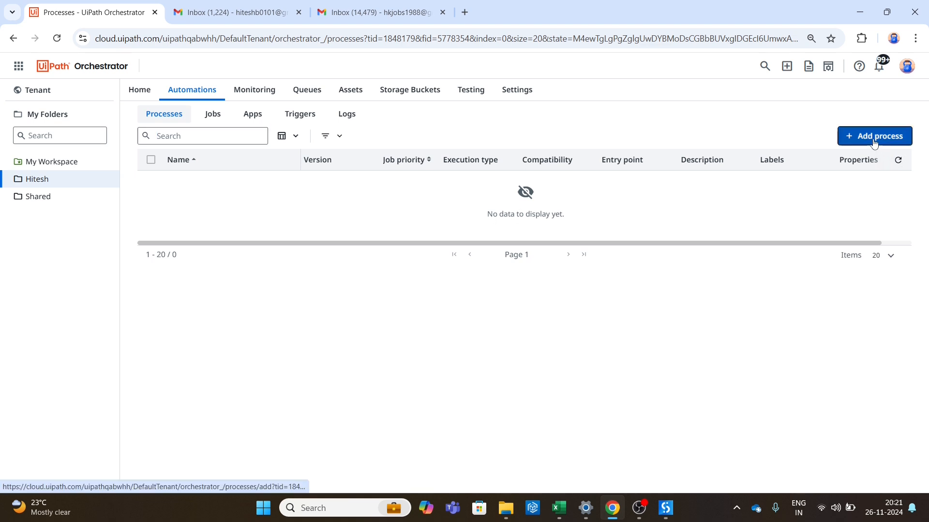
left_click(873, 140)
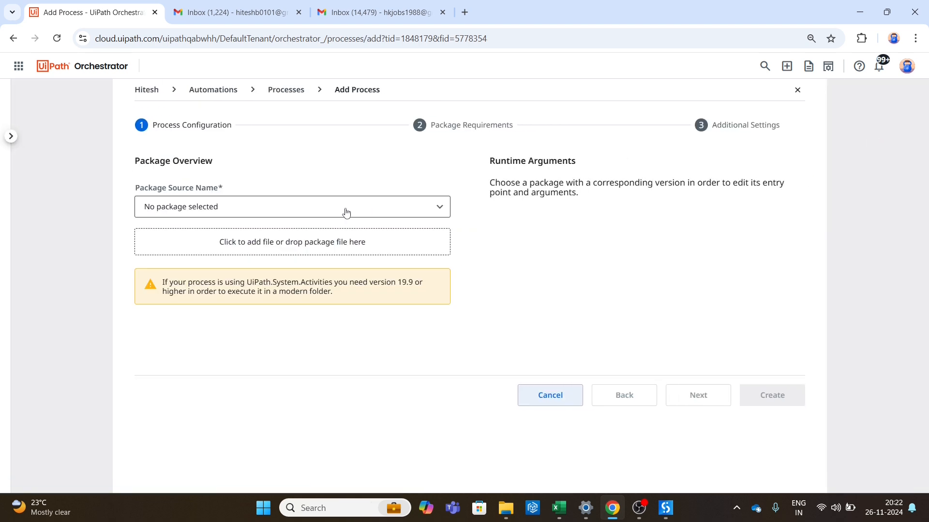
Configure the process with package RE_Framework_Dispach, version 1.0.3 and entry point Main.xaml, and accept its package requirements
left_click(346, 211)
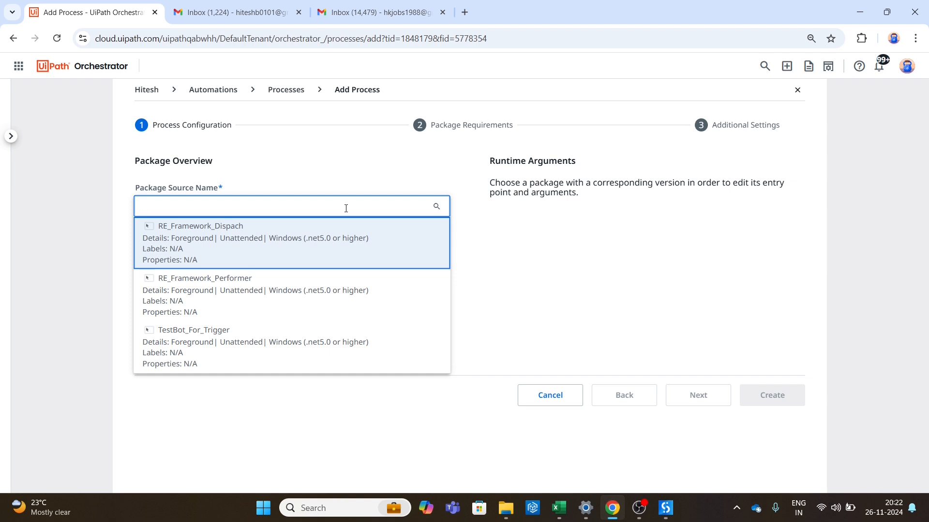
left_click(338, 240)
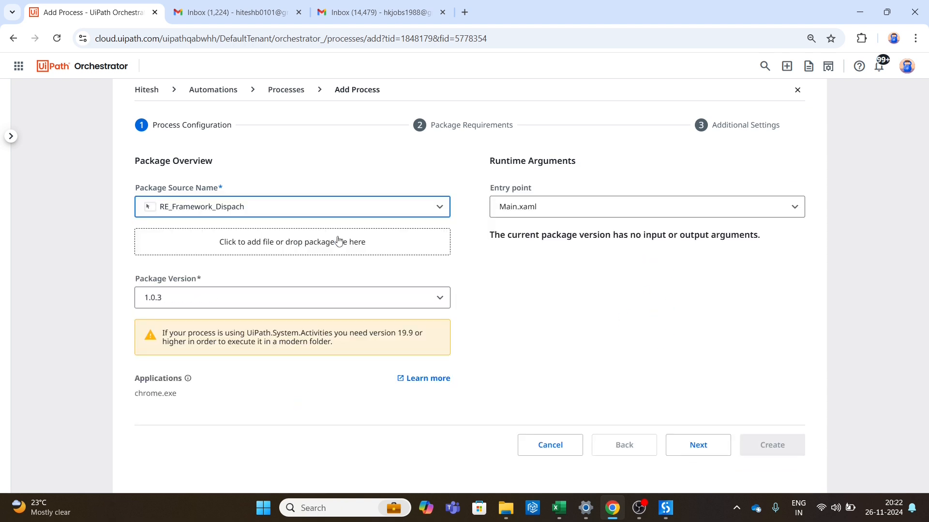
left_click(439, 301)
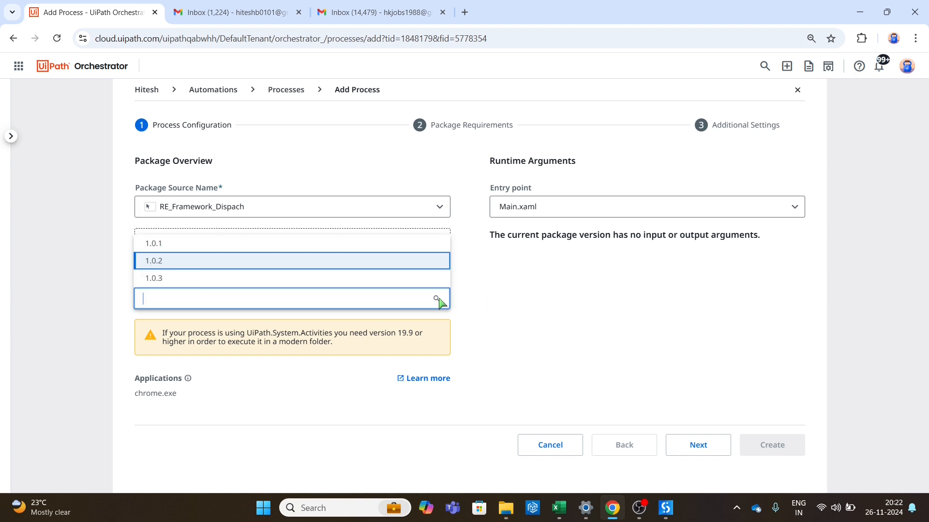
right_click(373, 277)
left_click(307, 280)
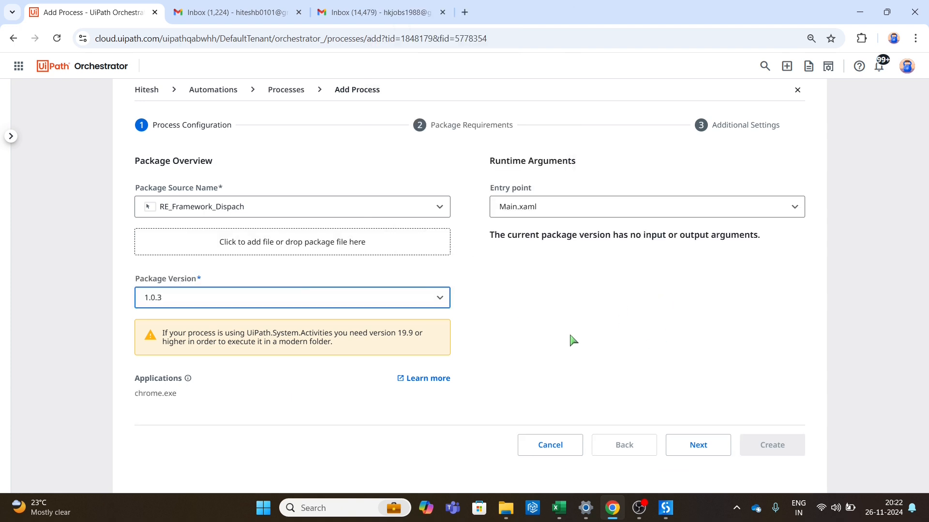
left_click(612, 208)
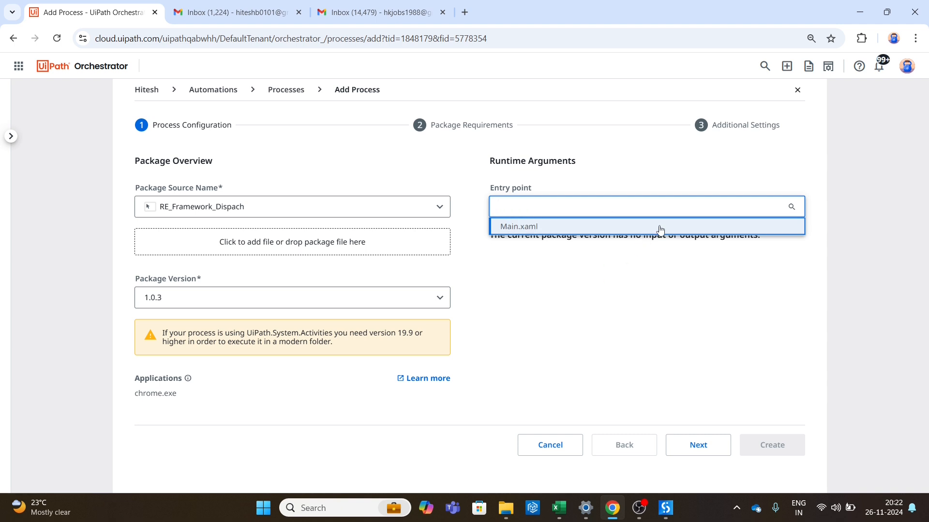
left_click(661, 231)
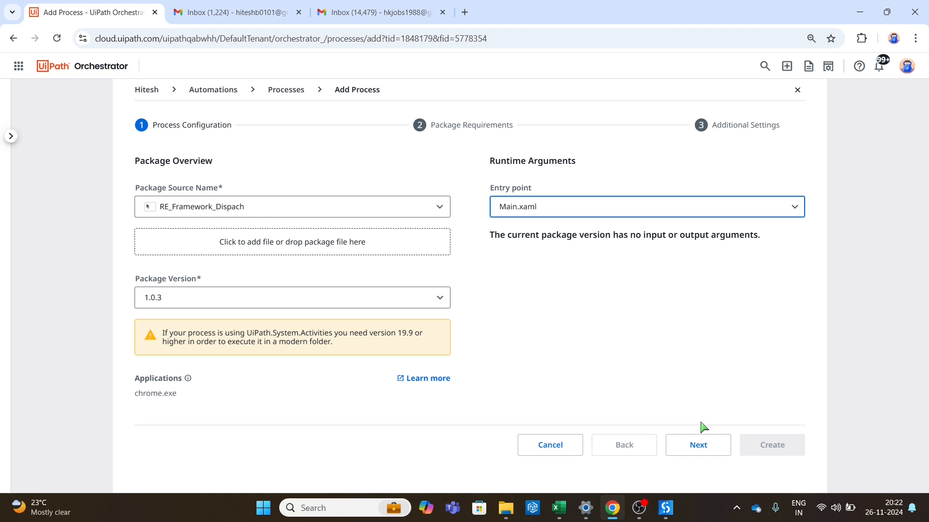
left_click(711, 453)
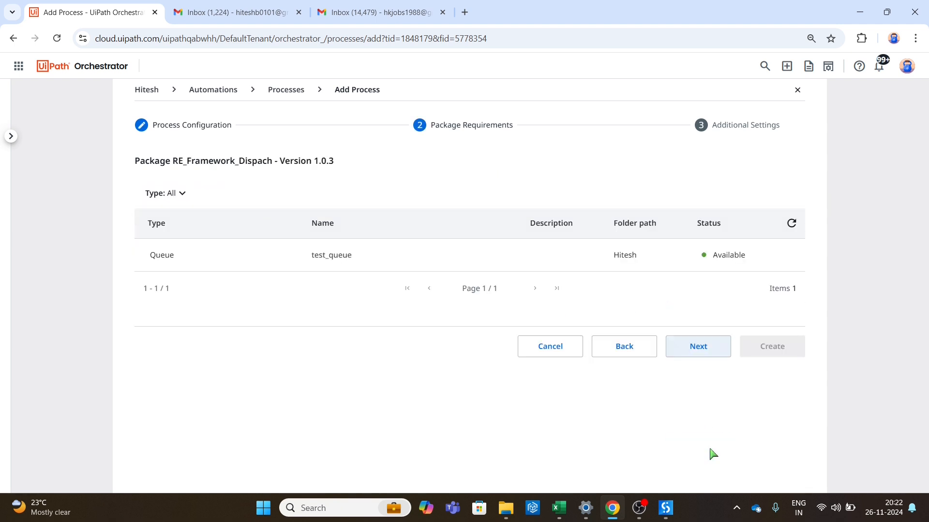
left_click(711, 356)
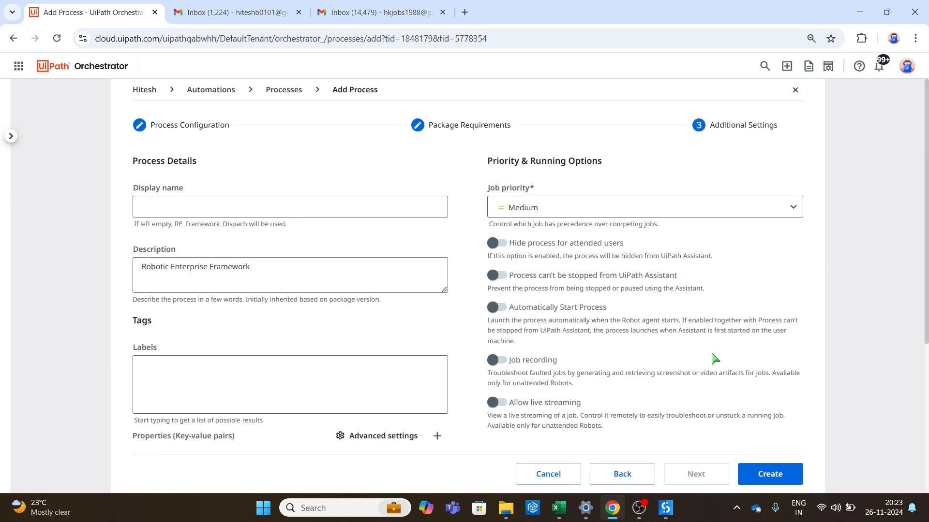
Give the process the display name Dispach_1 and create it with the remaining settings at their defaults
left_click(345, 211)
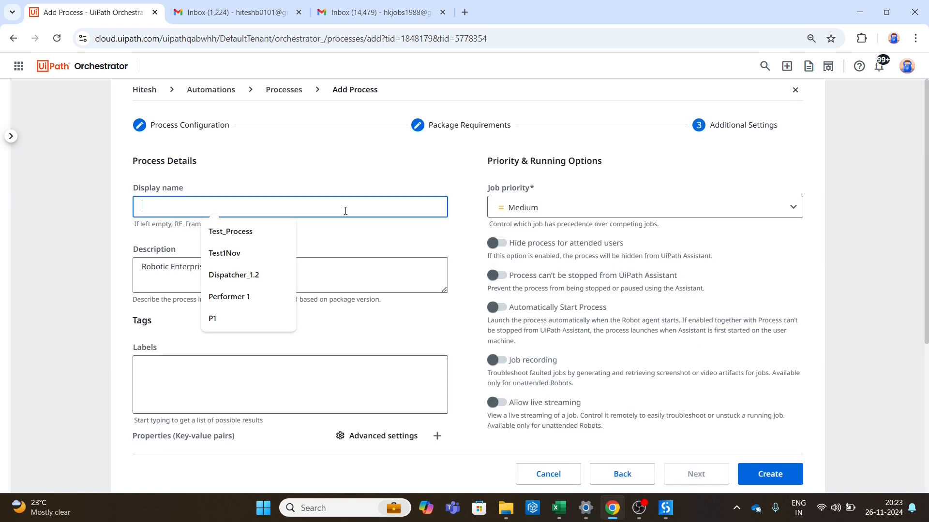
type("Dispa")
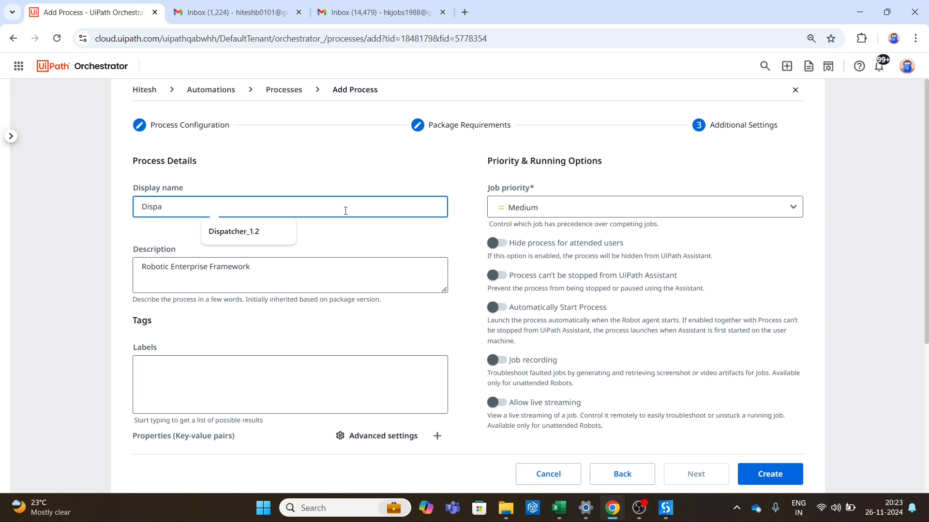
type("c")
key("BackSpace")
type("ch_1")
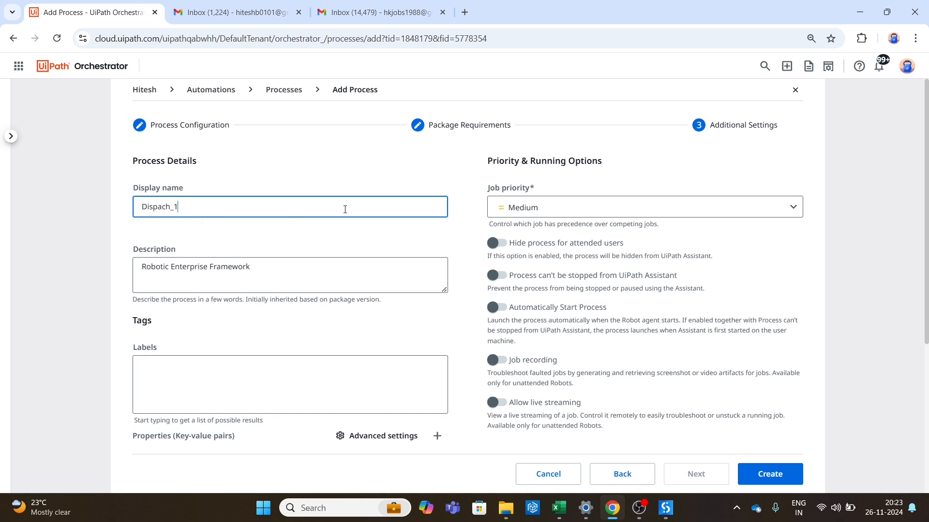
left_click(239, 400)
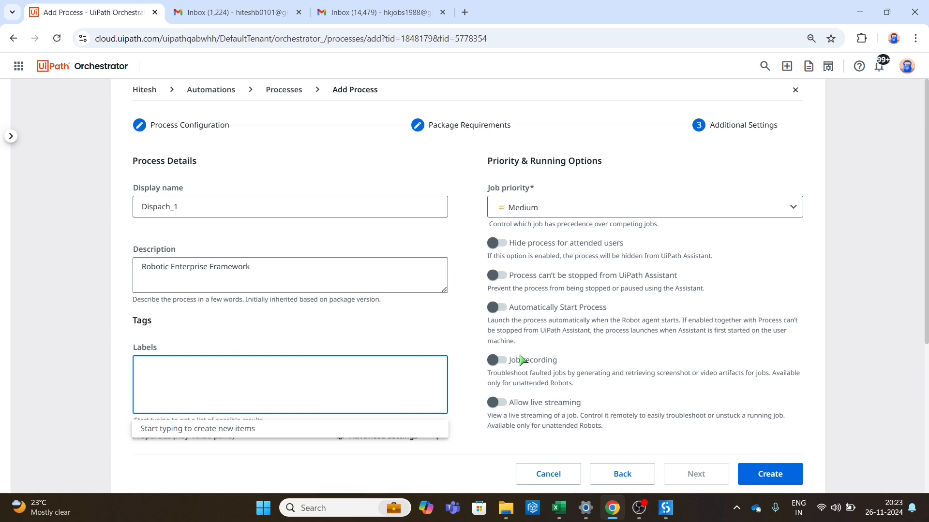
right_click(785, 484)
left_click(785, 484)
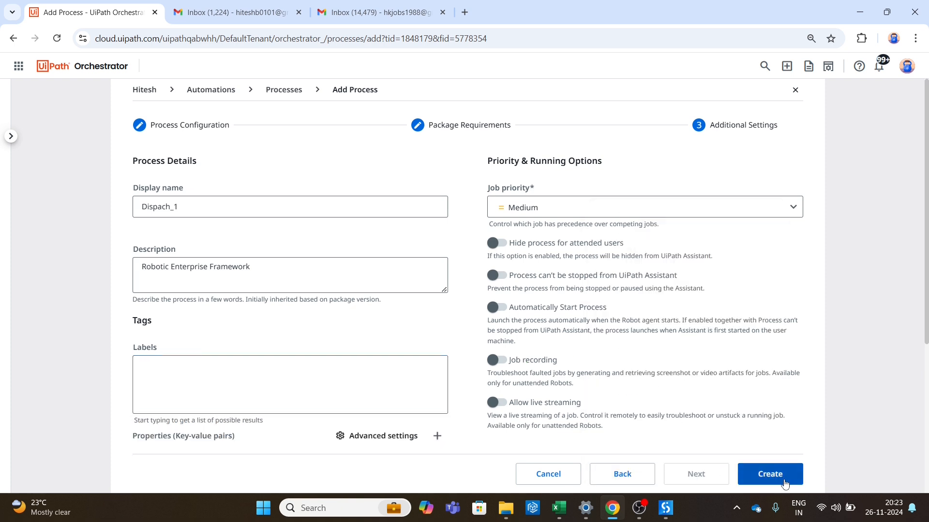
left_click(785, 484)
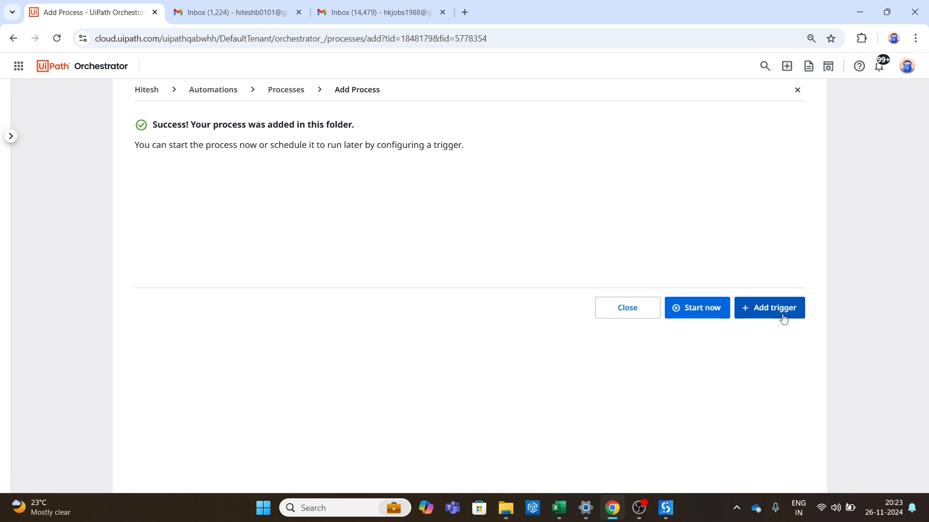
Return to the folder's process list and open the job start settings for Dispach_1
left_click(285, 94)
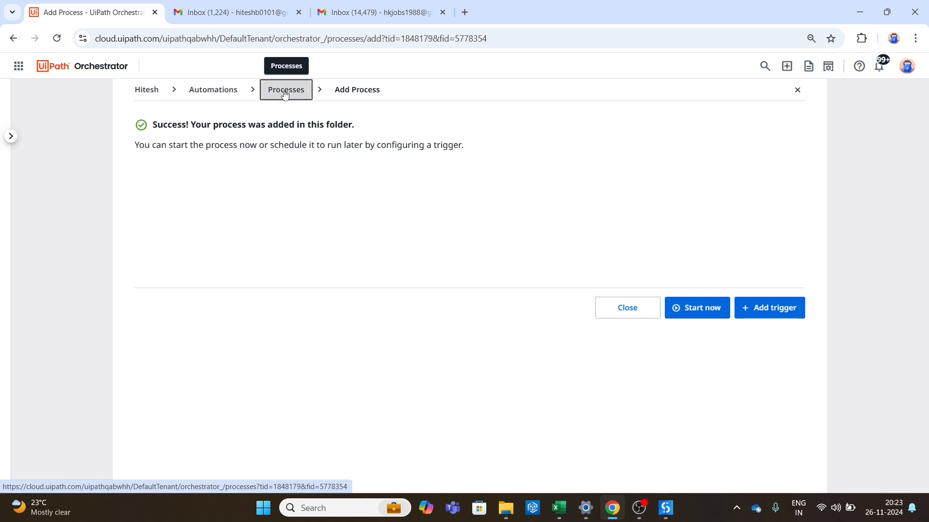
right_click(285, 94)
left_click(285, 94)
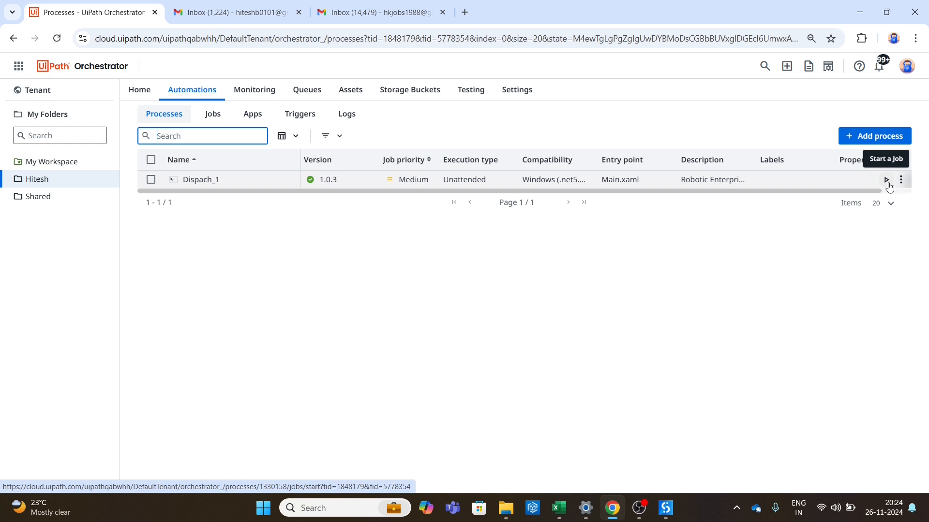
left_click(888, 183)
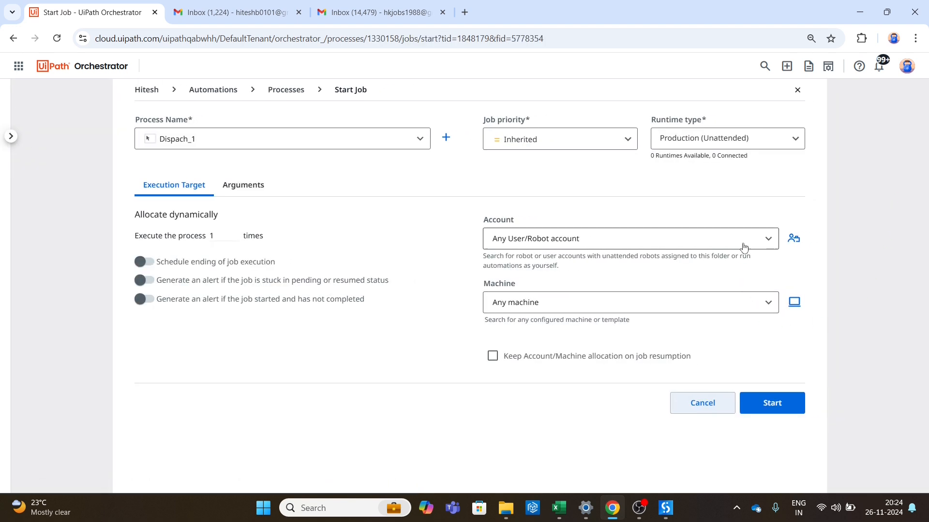
Assign the user's account, workspace machine and desktop hostname to the Dispach_1 job, and start it
left_click(769, 241)
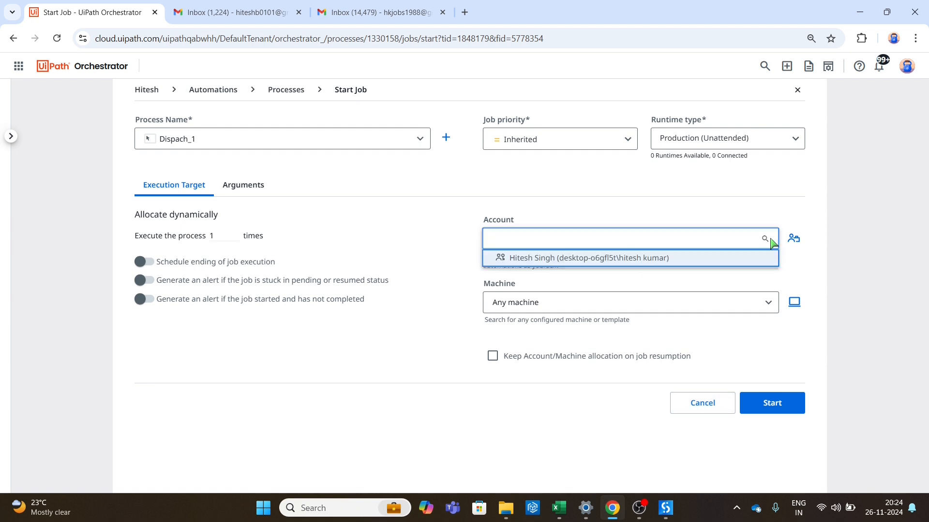
right_click(726, 263)
key("Escape")
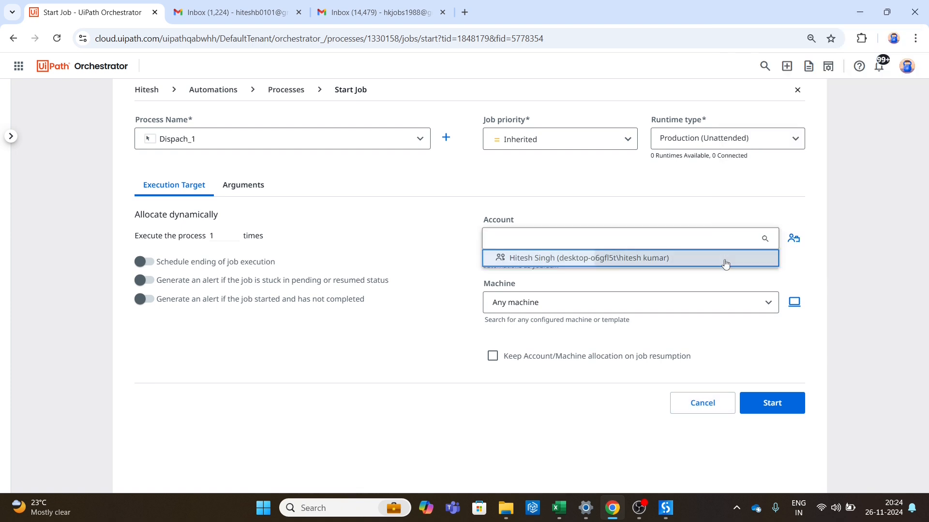
left_click(726, 262)
left_click(726, 304)
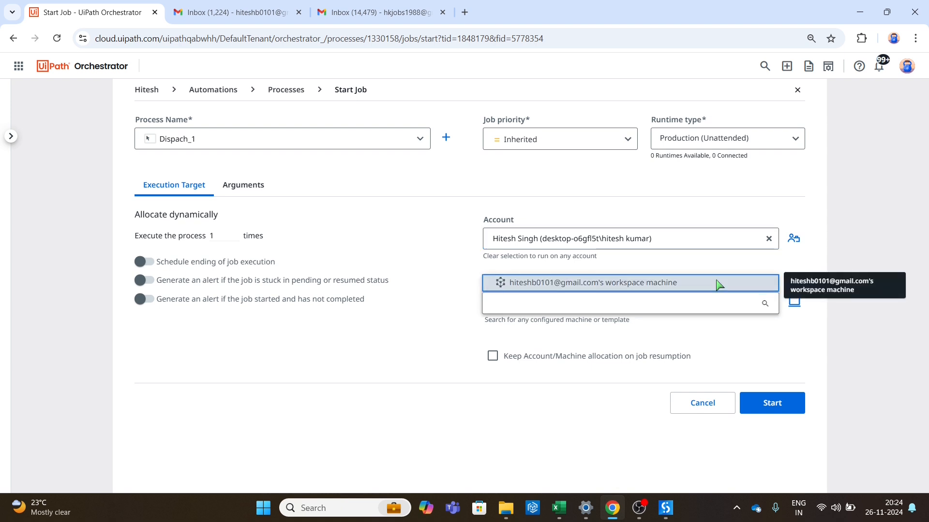
left_click(716, 283)
left_click(709, 368)
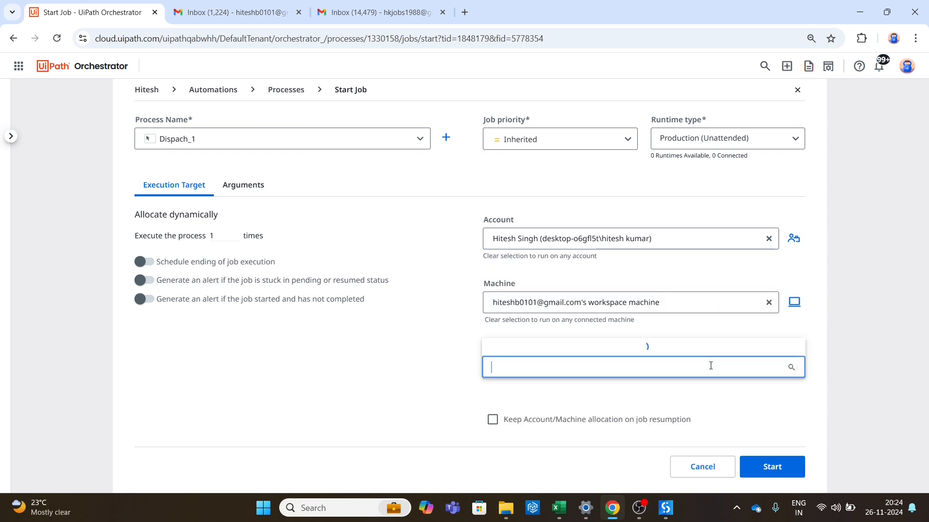
left_click(701, 348)
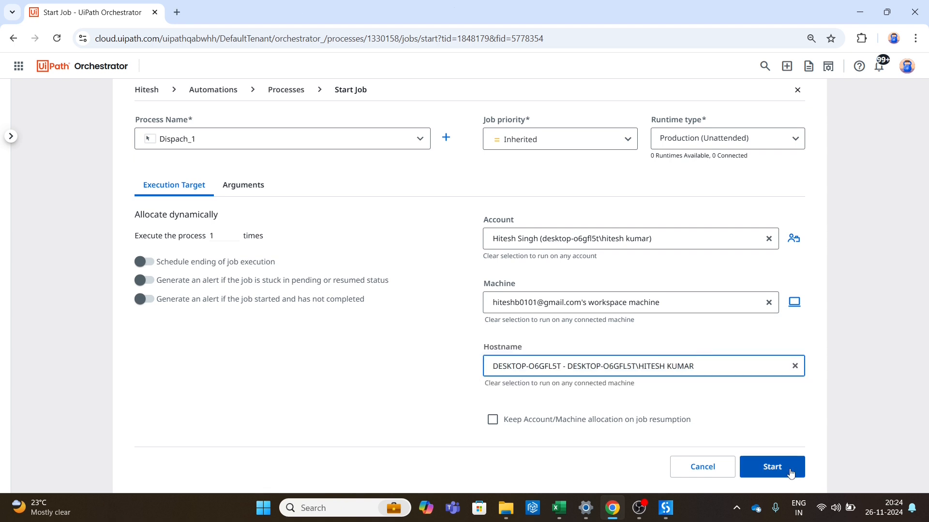
left_click(791, 473)
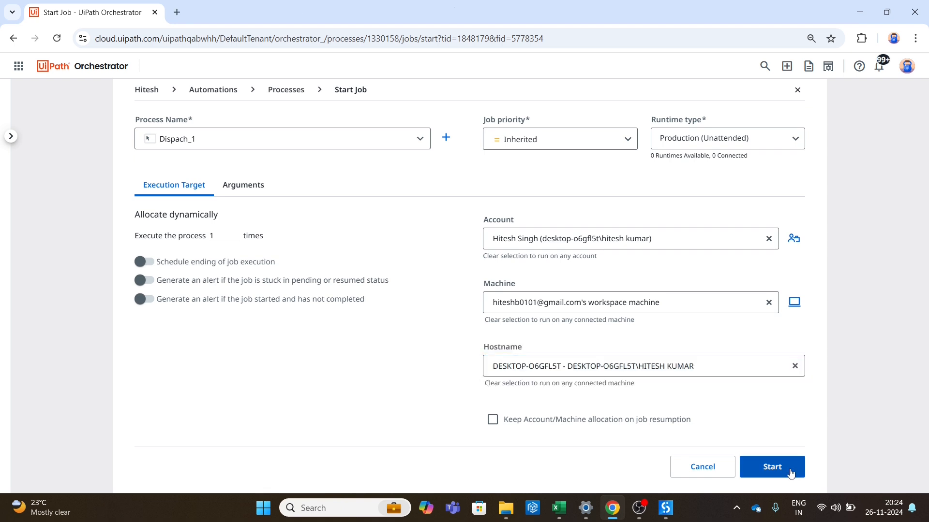
right_click(600, 483)
left_click(612, 508)
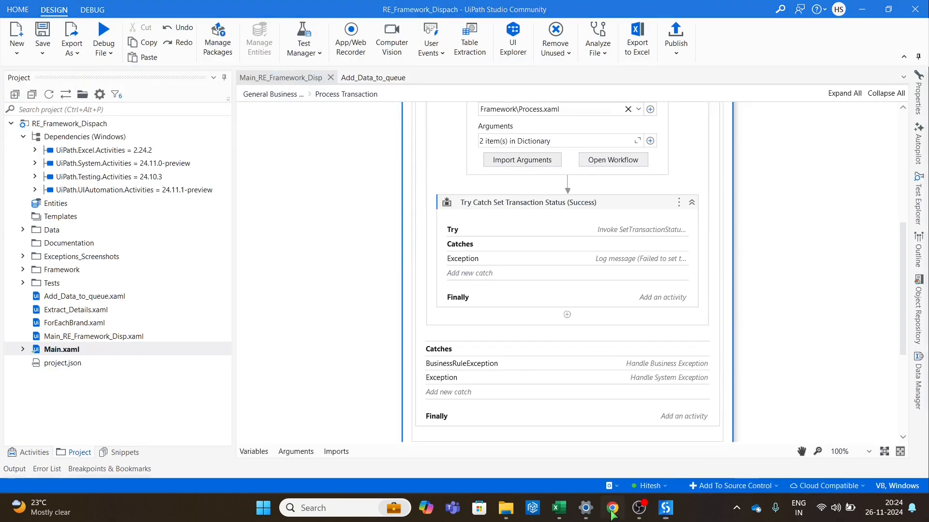
left_click(612, 508)
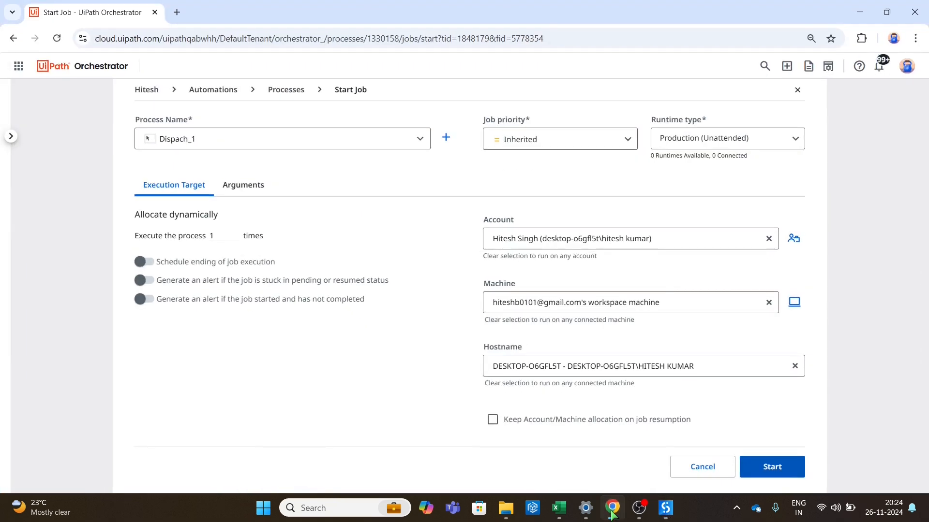
Start the Dispach_1 job with the chosen execution target and check it in the folder's jobs list
right_click(784, 469)
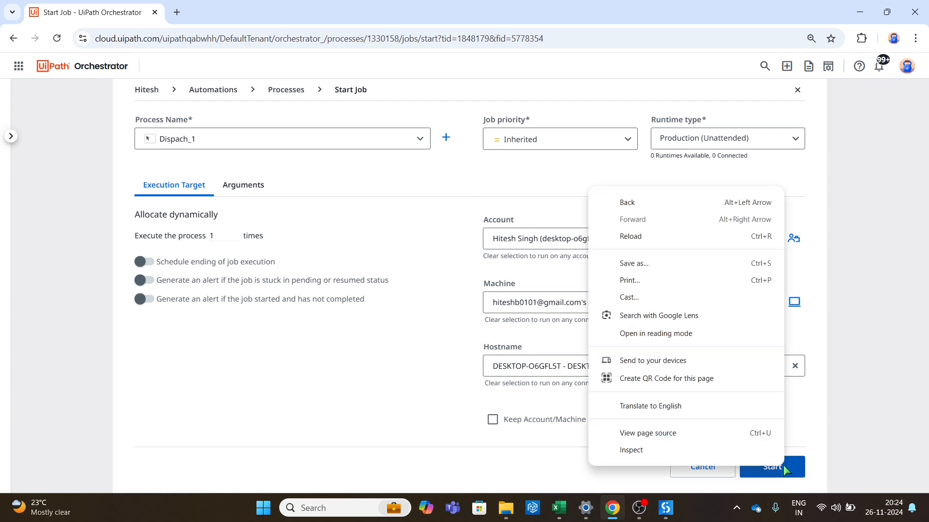
left_click(784, 470)
left_click(784, 469)
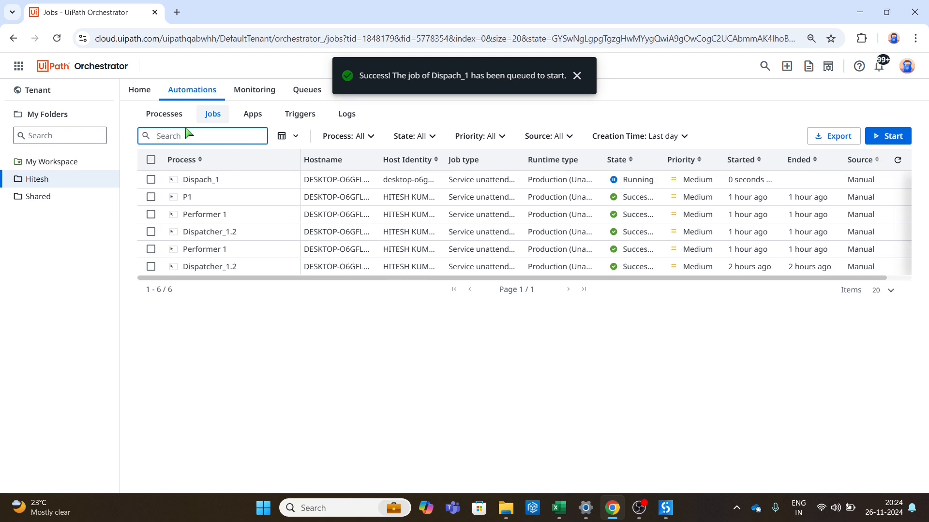
left_click(162, 118)
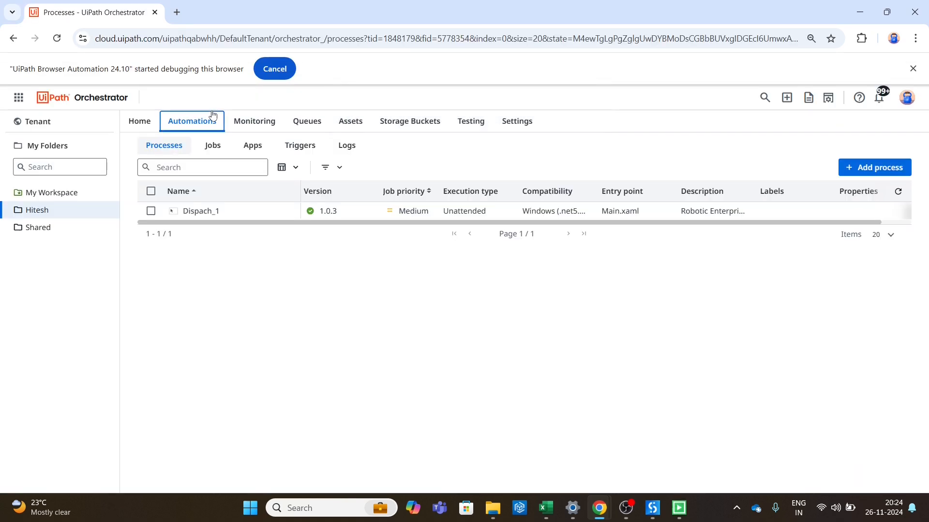
left_click(213, 147)
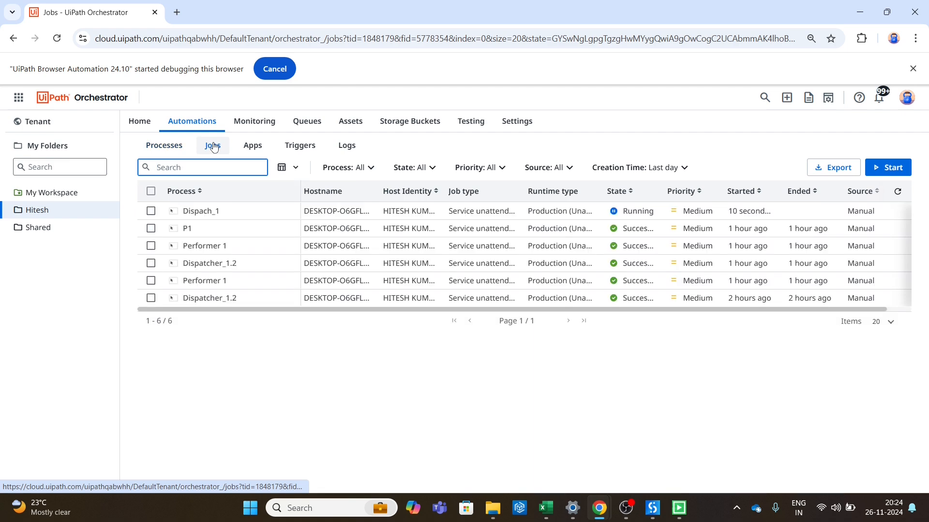
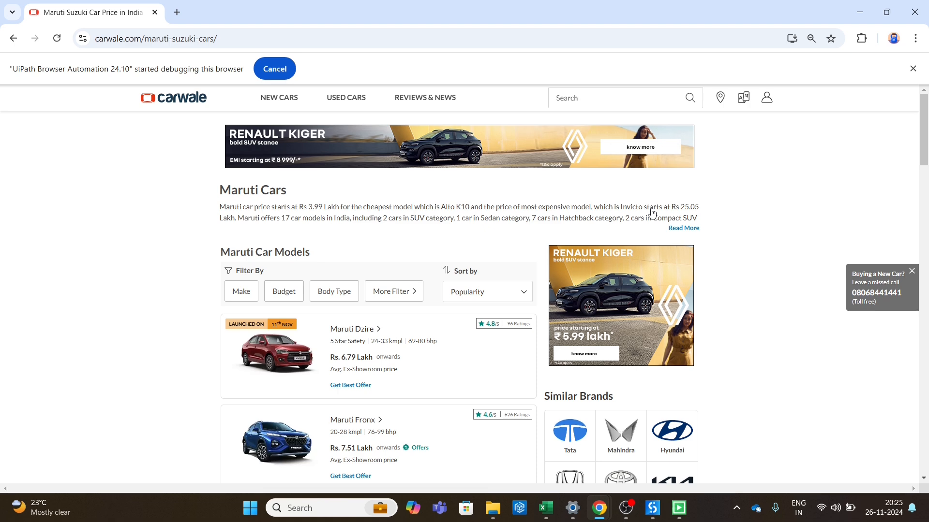
Switch back to the Orchestrator jobs list and open the logs of the Dispach_1 job
key("alt+Left")
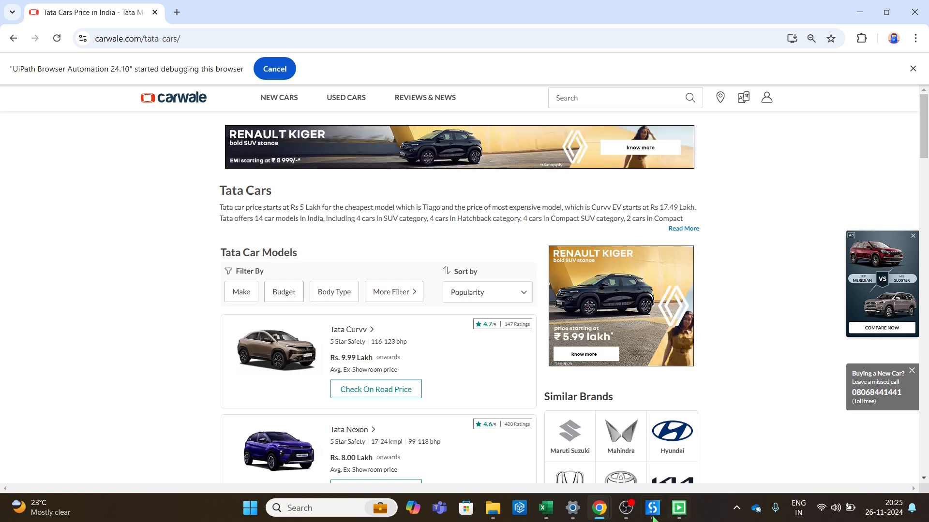
mouse_move(608, 510)
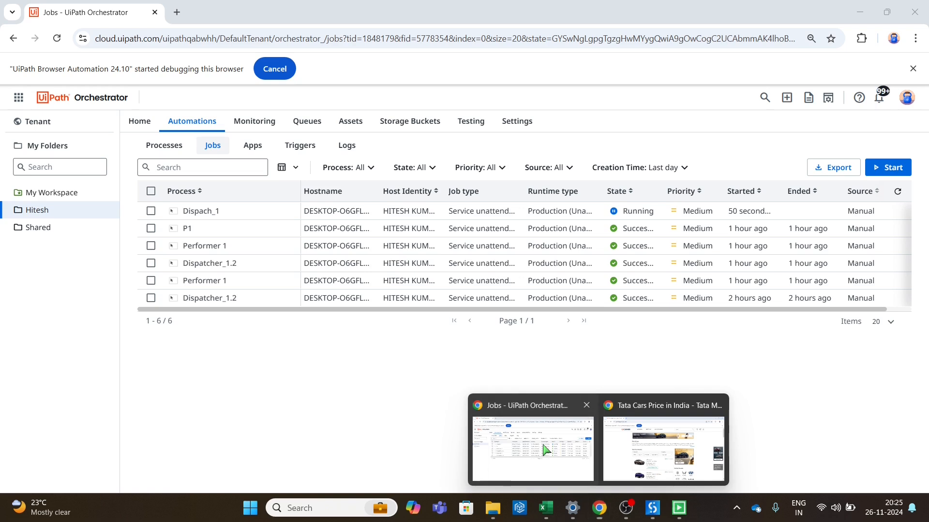
left_click(546, 450)
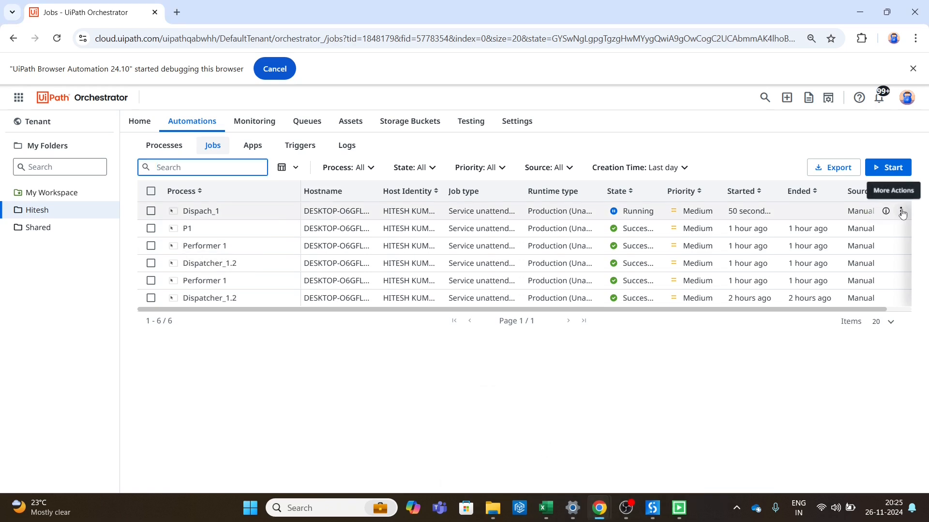
left_click(900, 212)
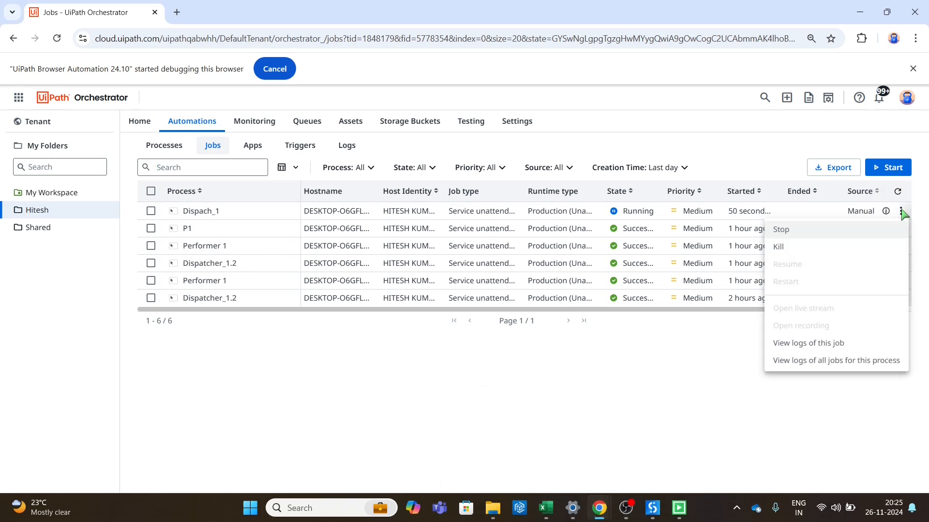
left_click(842, 348)
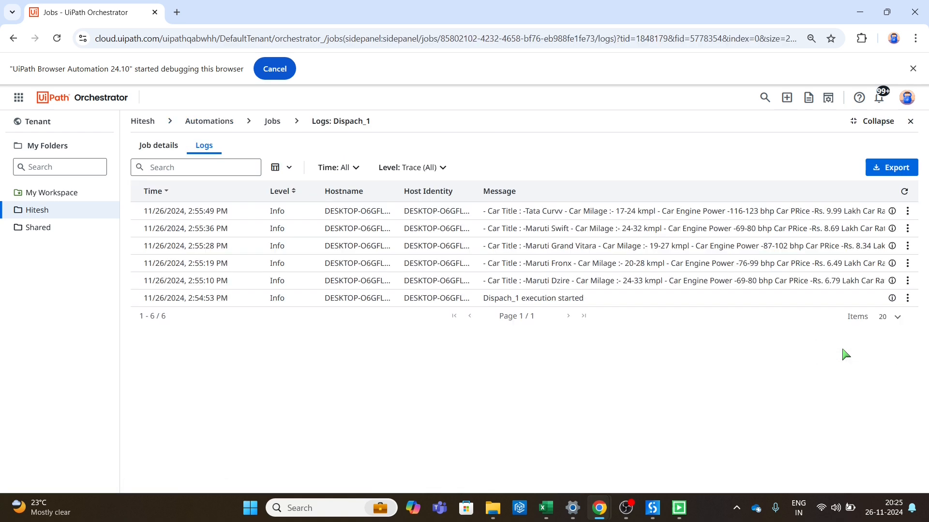
Refresh the Dispach_1 job logs repeatedly to follow the run through to its end
left_click(905, 193)
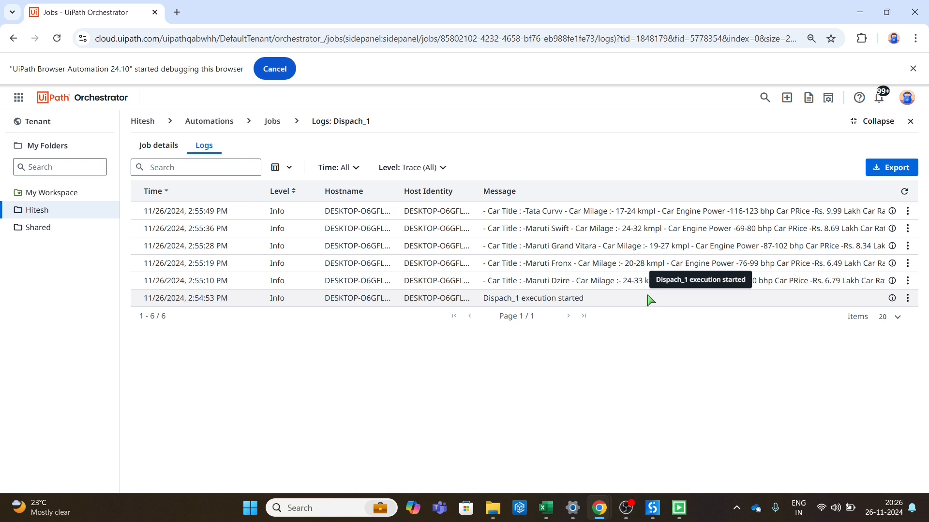
left_click(904, 192)
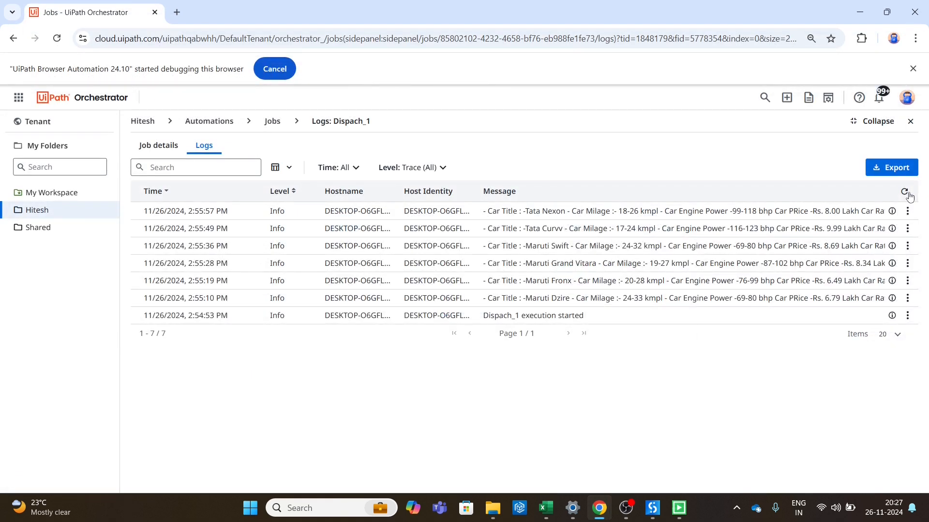
left_click(909, 195)
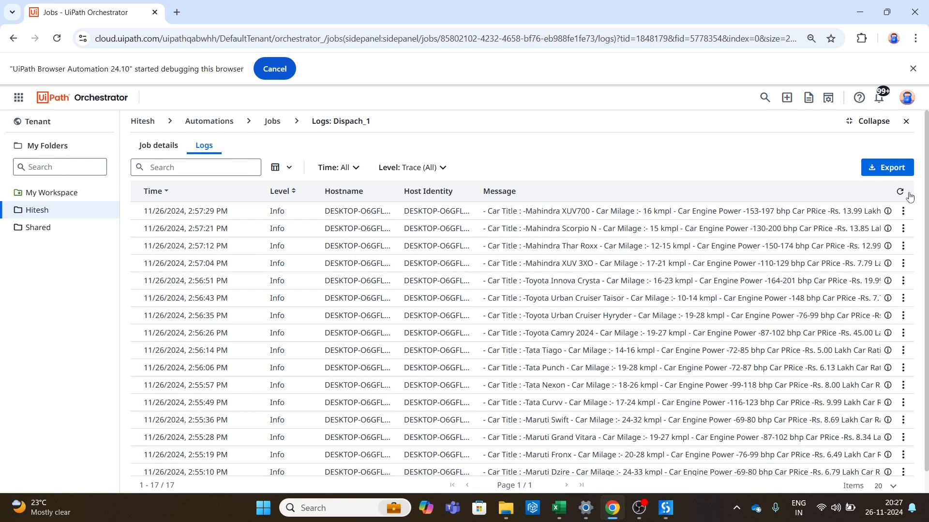
left_click(908, 195)
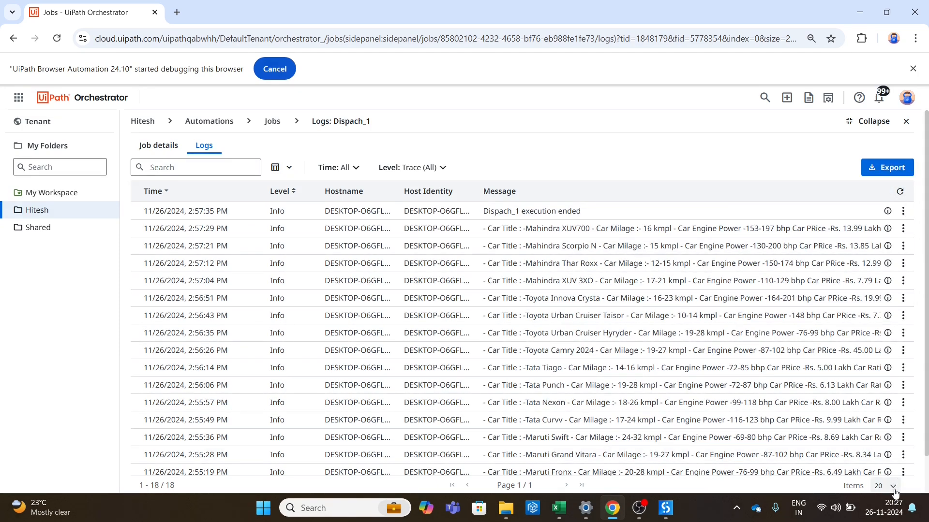
Switch to UiPath Studio and close it with the RE_Framework_Dispach project
mouse_move(670, 513)
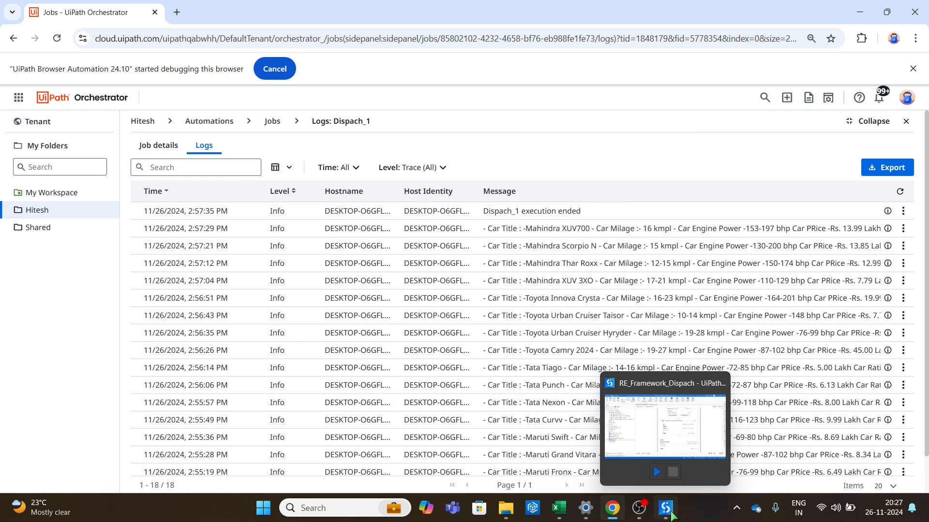
left_click(650, 443)
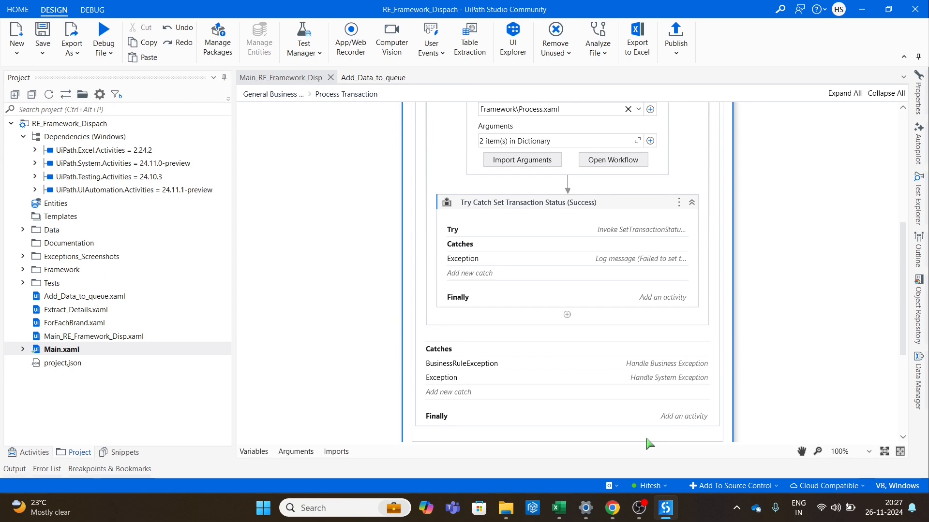
mouse_move(613, 508)
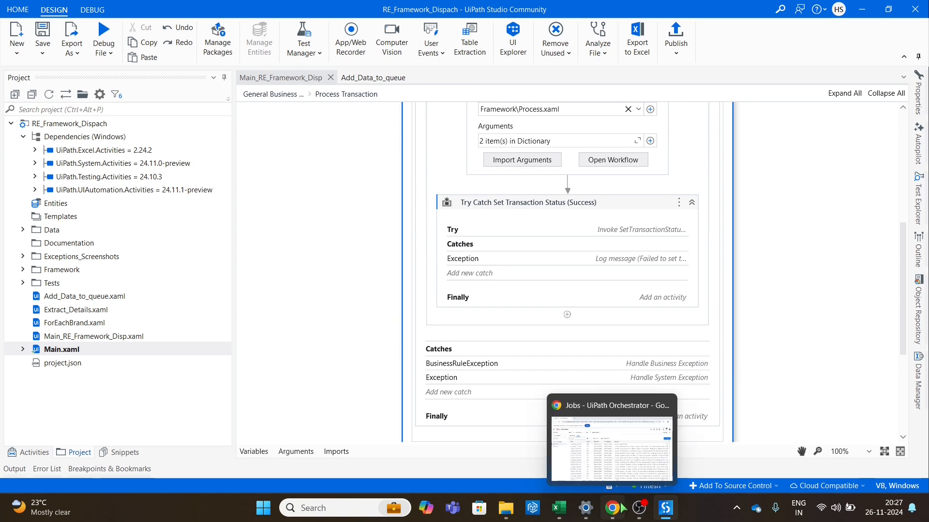
left_click(611, 455)
left_click(665, 508)
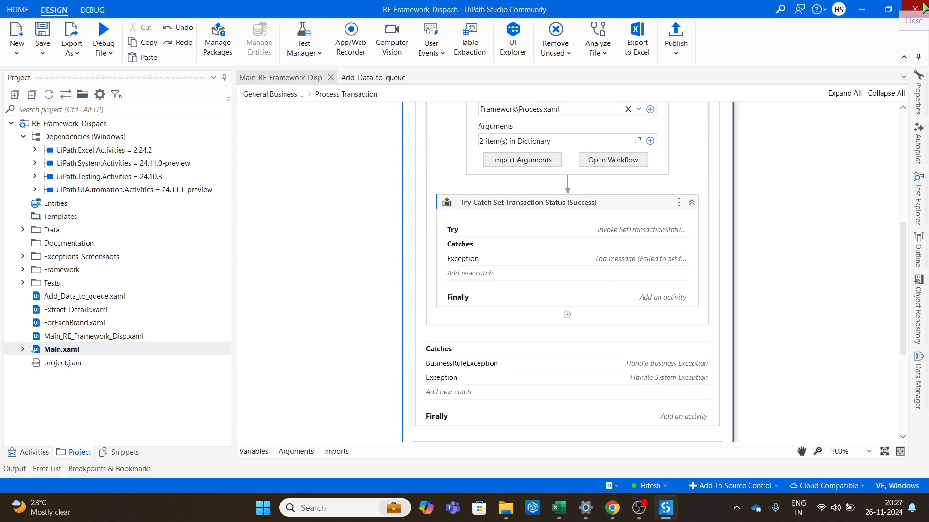
left_click(924, 7)
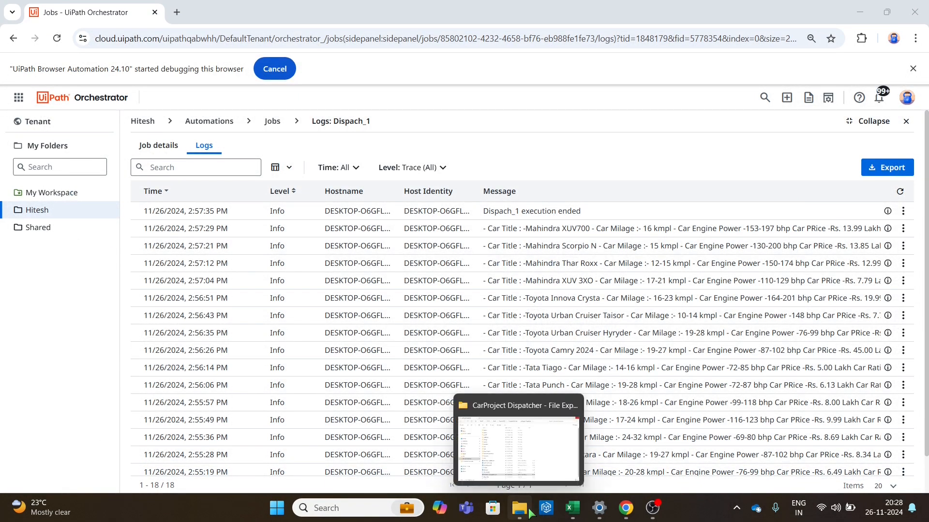
In File Explorer, go to the RE_Framework_Performer folder and open Main_RE_Performer.xaml in UiPath Studio
left_click(517, 457)
key("alt+Left")
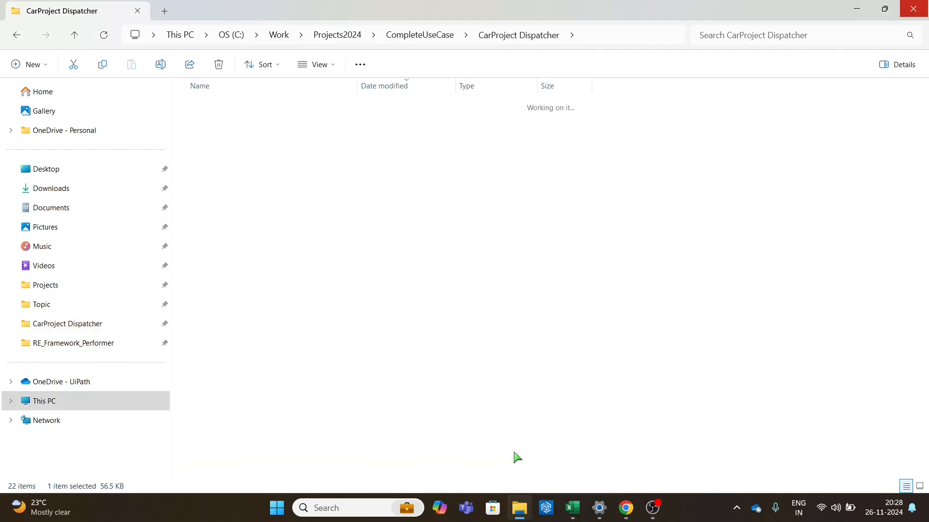
left_click(78, 344)
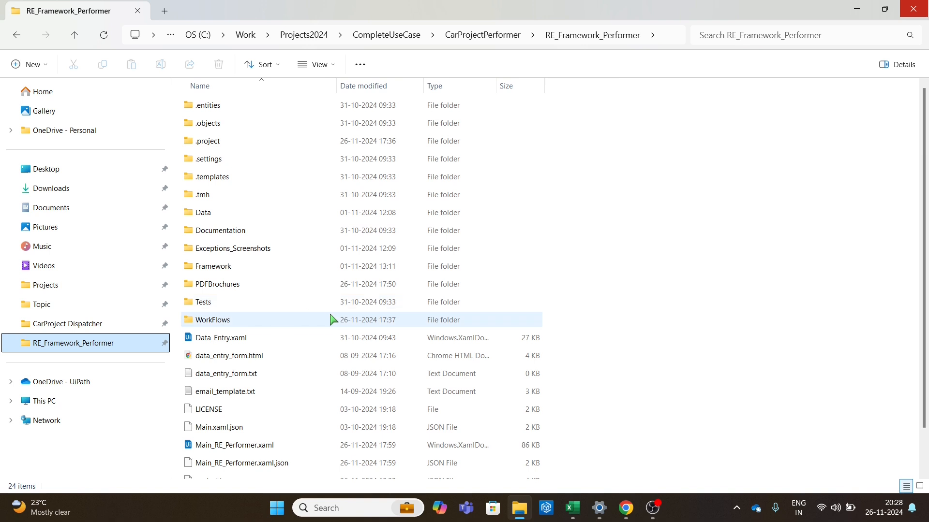
left_click(295, 451)
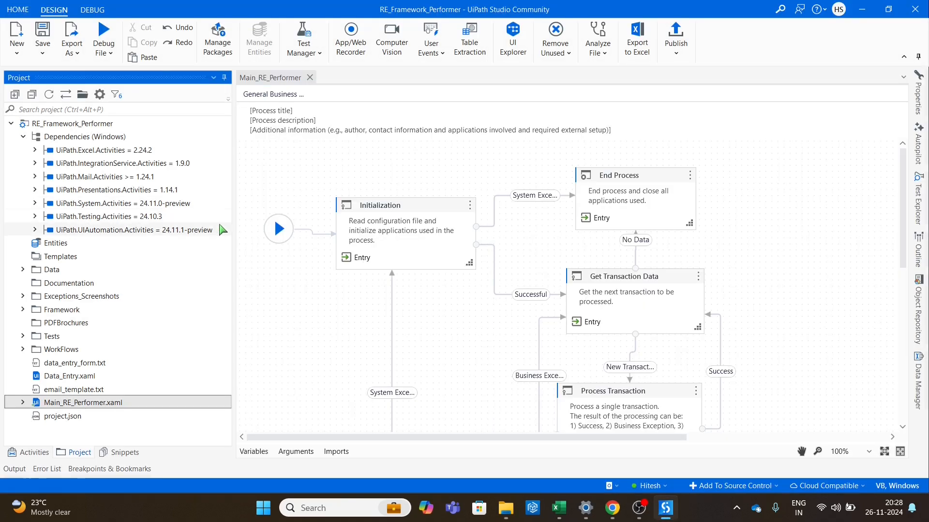
Analyze the RE_Framework_Performer workflow, review the reported issues and hide the error list
left_click(23, 350)
left_click(23, 350)
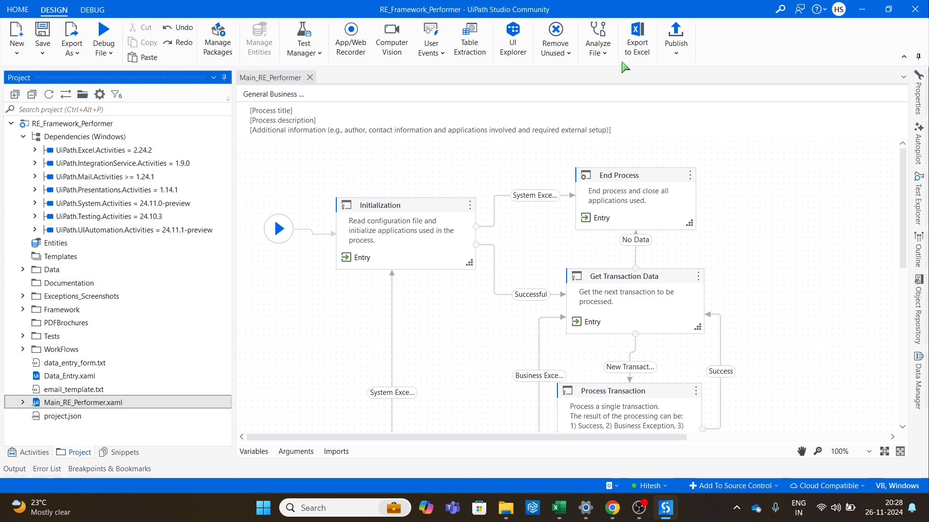
left_click(598, 33)
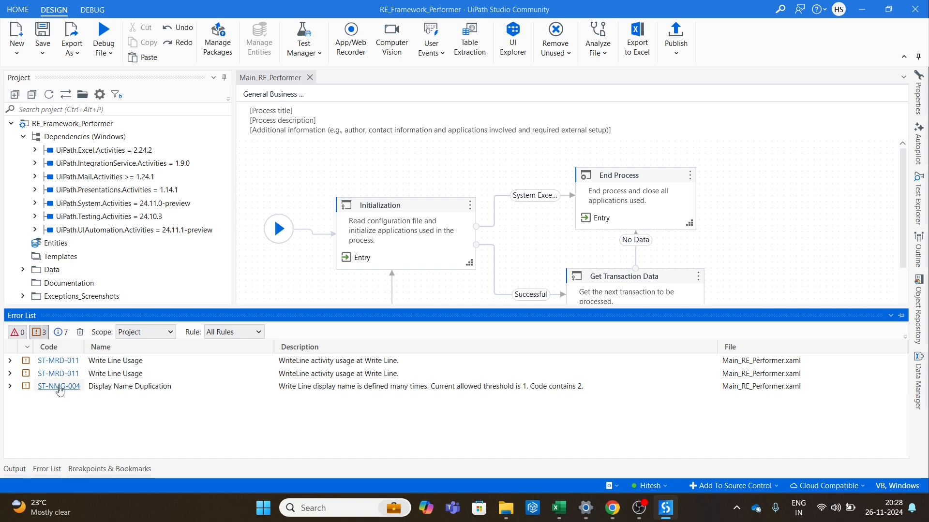
left_click(900, 316)
left_click(900, 317)
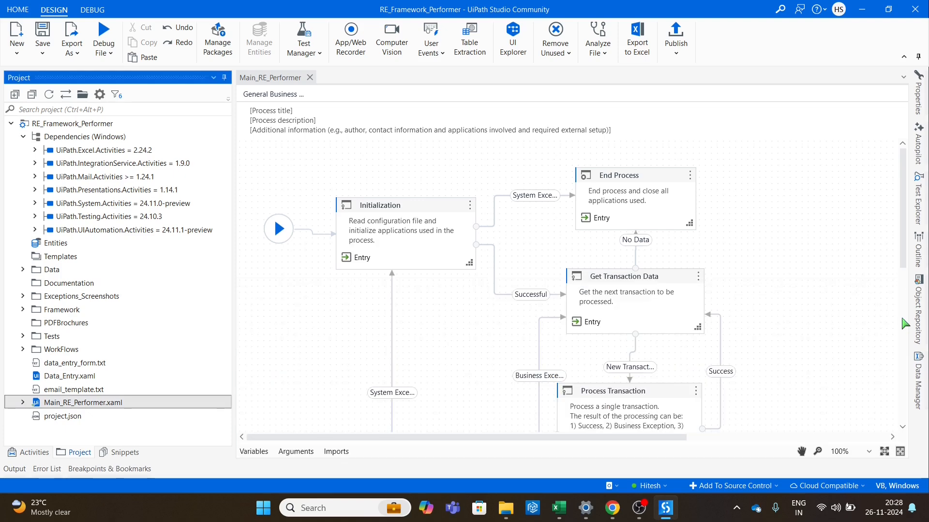
Publish the RE_Framework_Performer project as version 1.0.2 and dismiss the confirmation
left_click(678, 34)
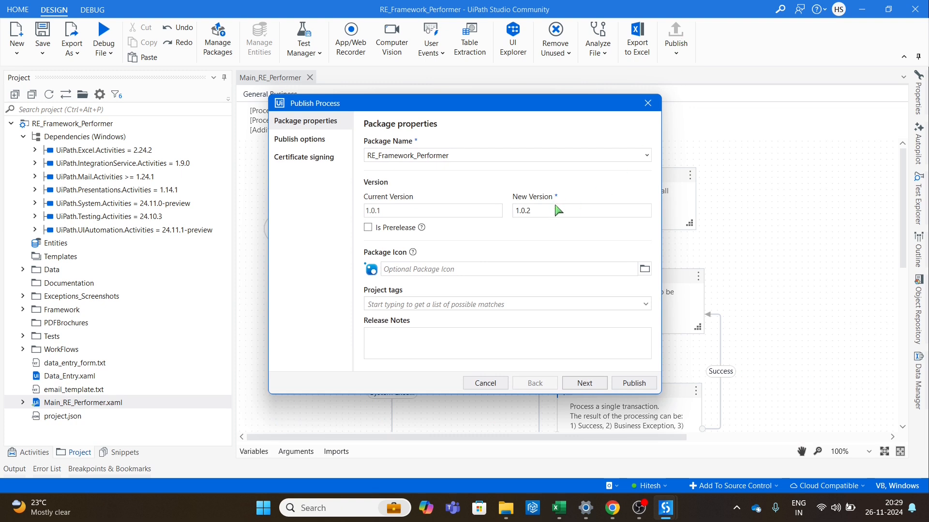
double_click(529, 210)
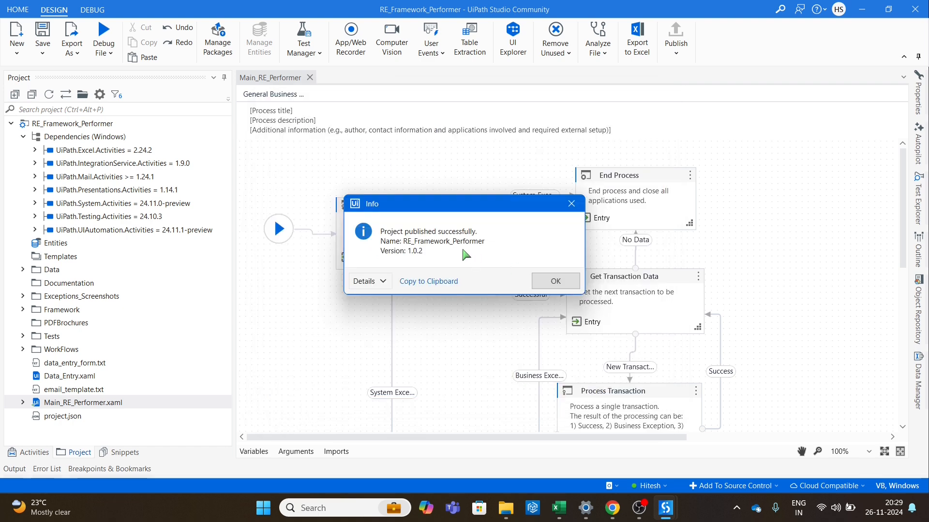
left_click(551, 285)
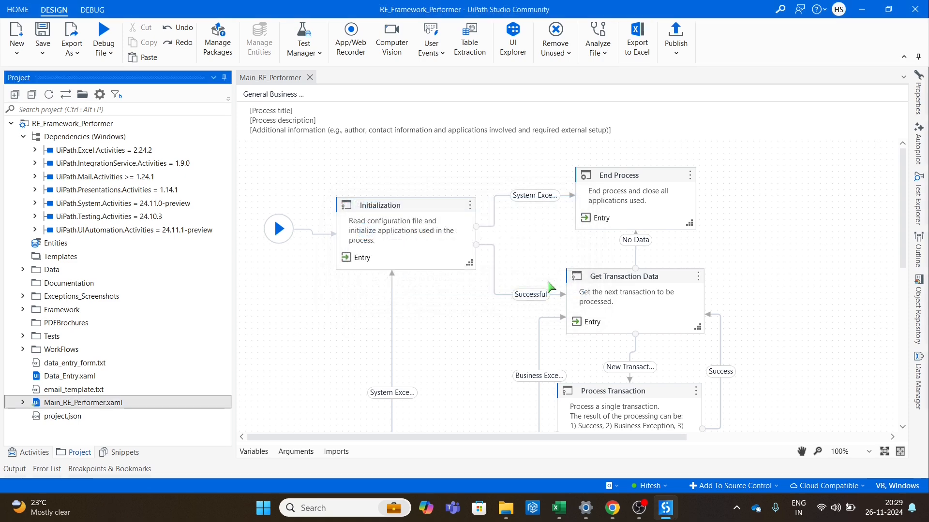
Switch to Orchestrator and begin adding a process to the folder, using package RE_Framework_Performer, version 1.0.2
left_click(613, 513)
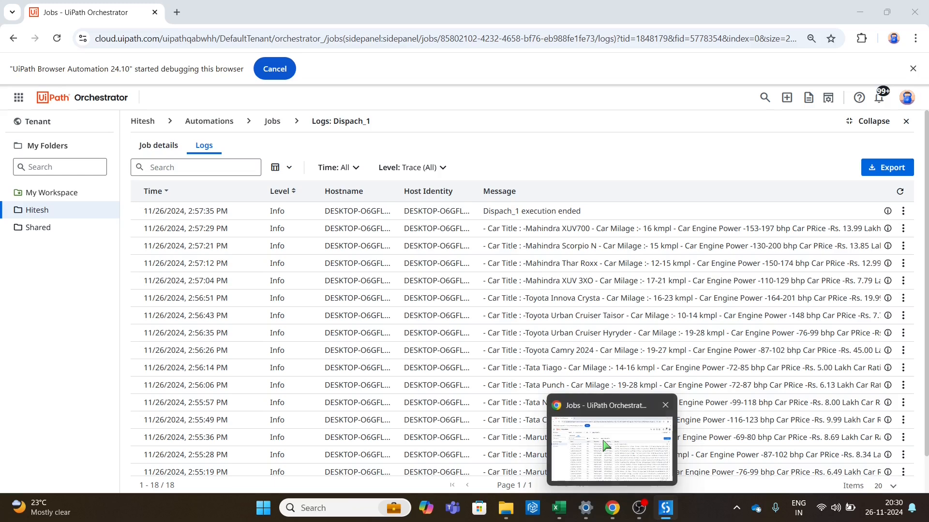
left_click(211, 129)
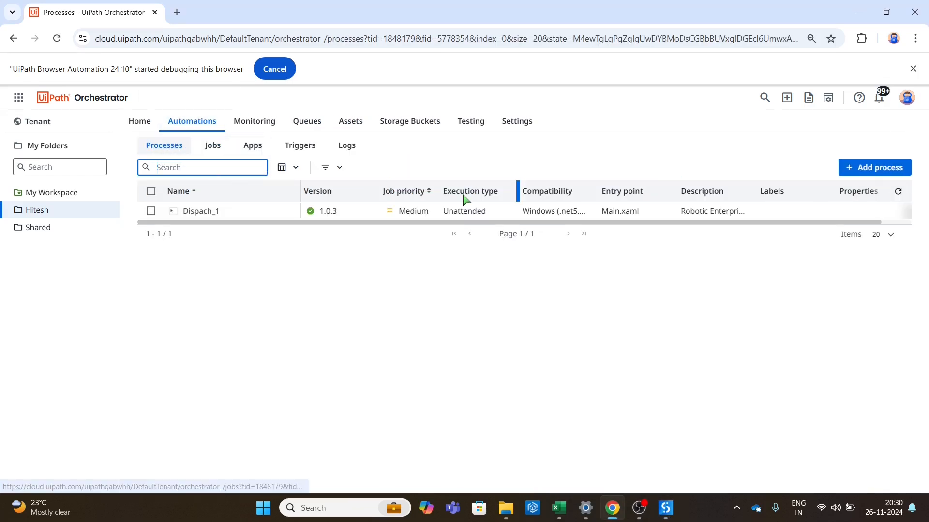
left_click(877, 169)
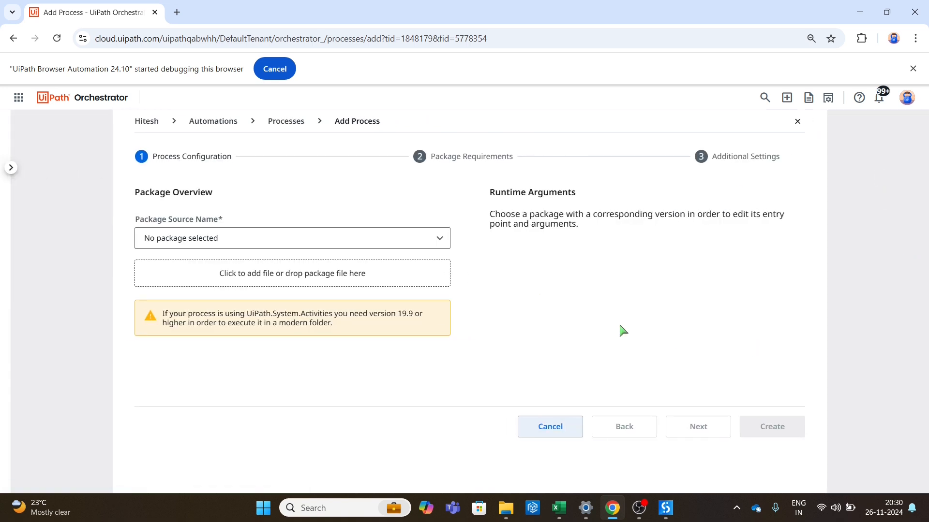
left_click(416, 241)
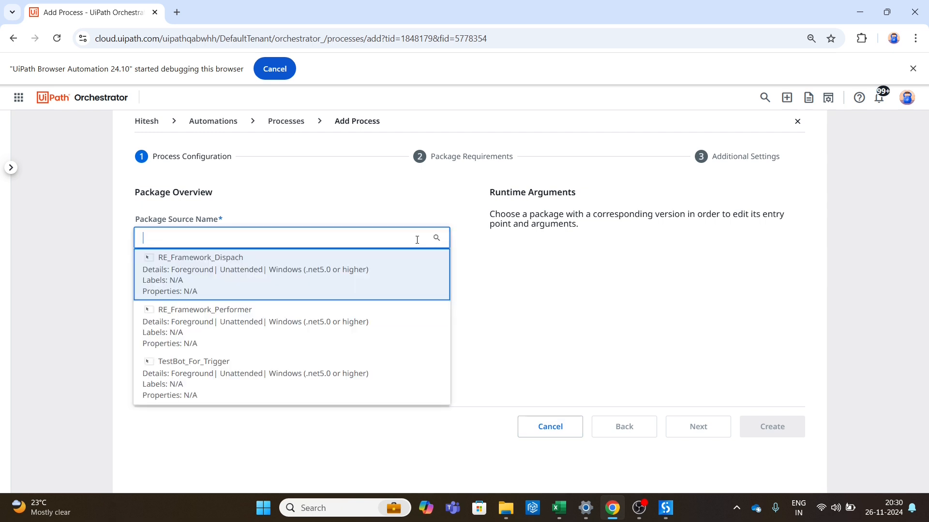
left_click(342, 326)
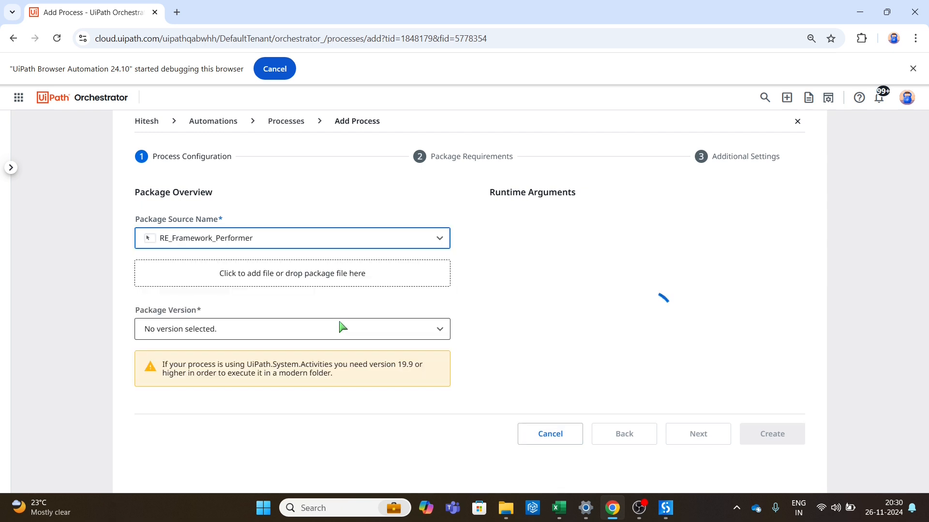
left_click(368, 331)
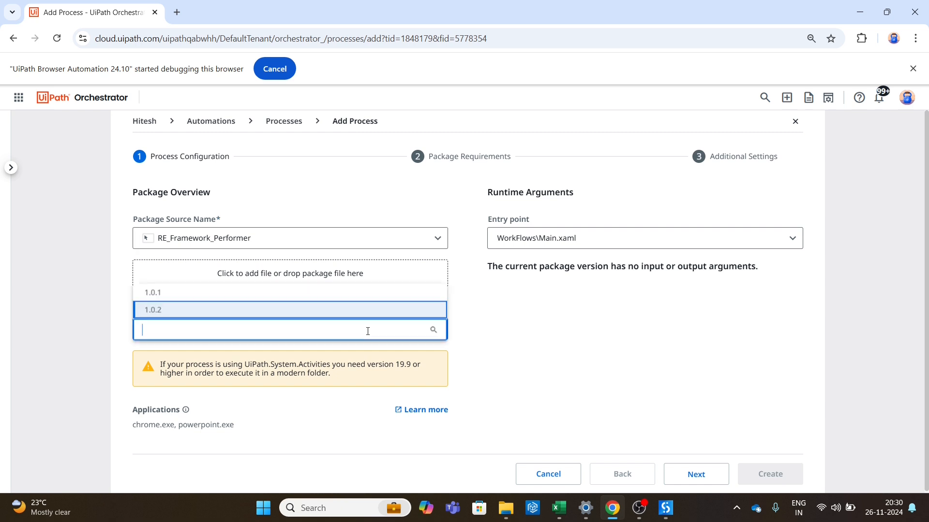
left_click(359, 310)
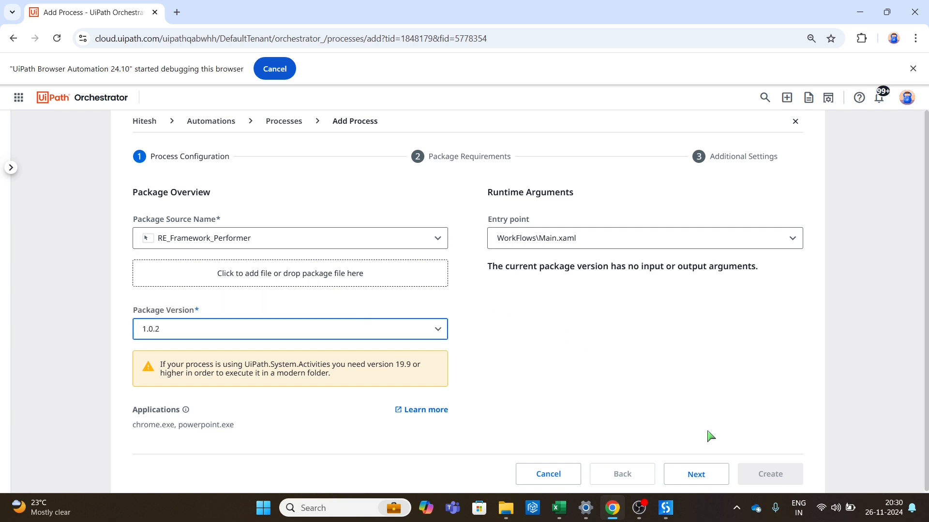
Set the process entry point to Main_RE_Performer.xaml and continue through the package requirements to the additional settings
left_click(635, 239)
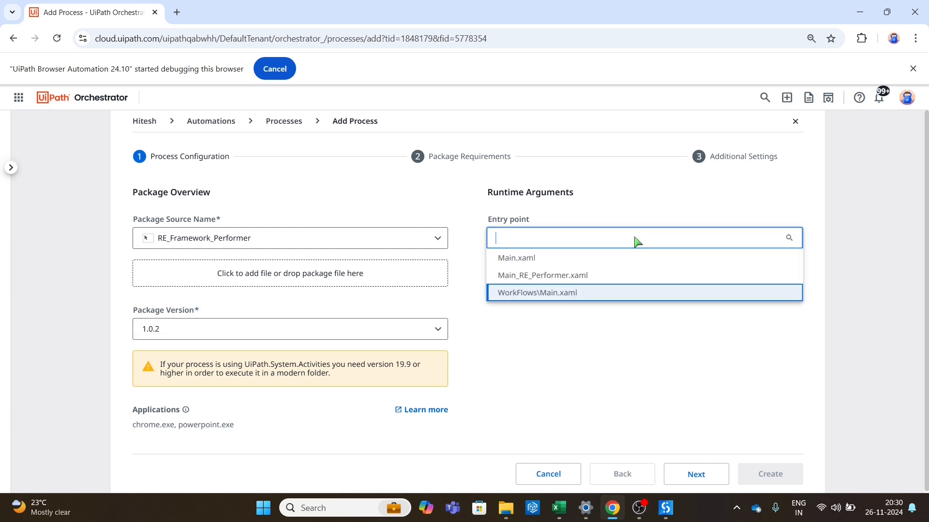
left_click(611, 276)
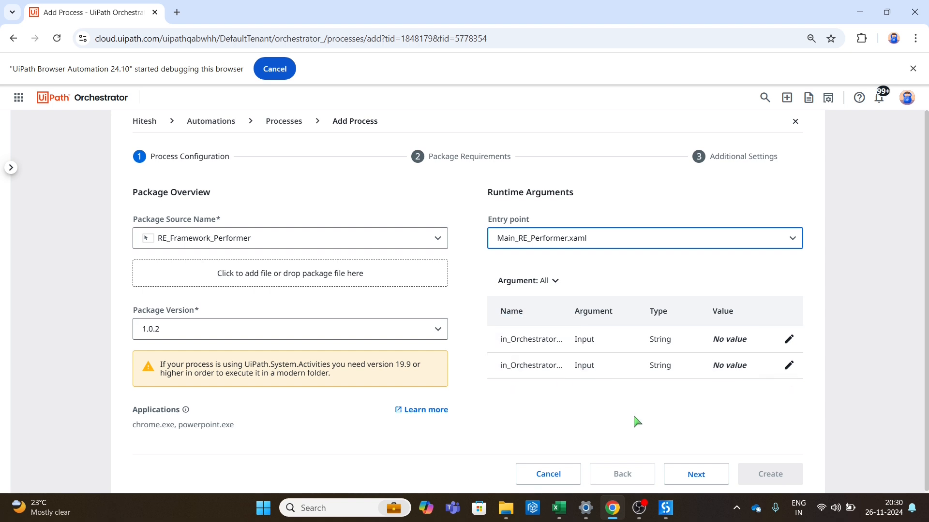
right_click(704, 478)
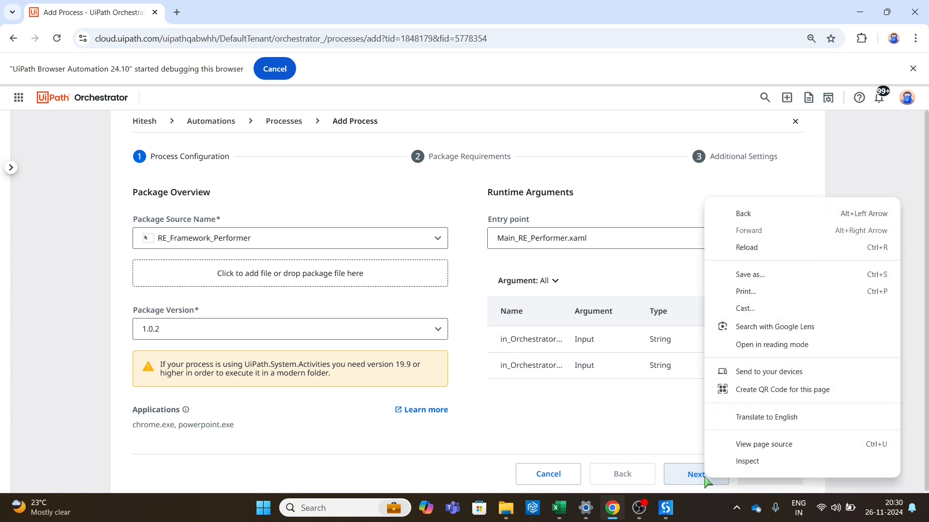
left_click(698, 475)
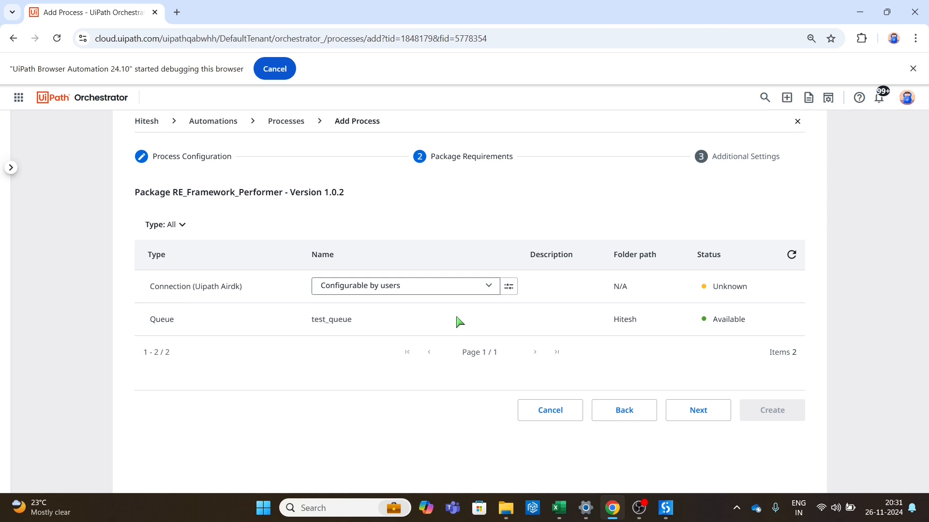
left_click(695, 414)
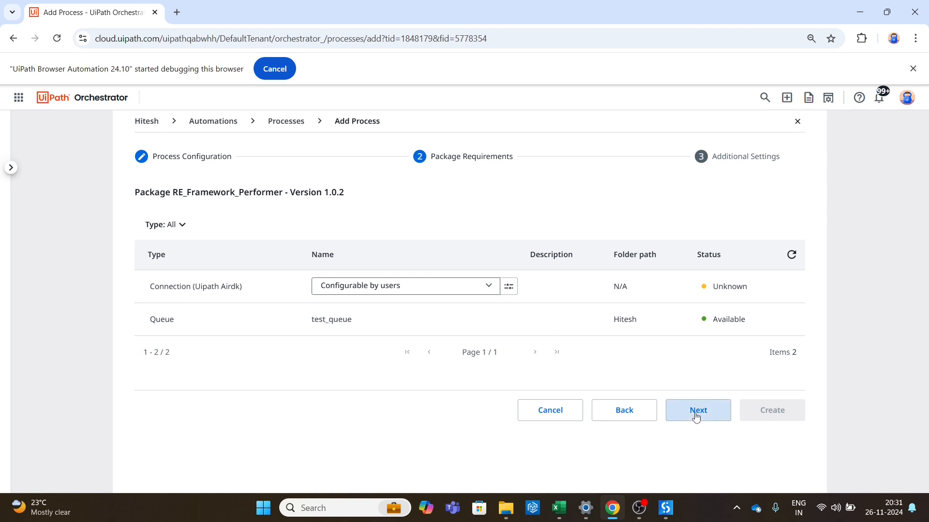
right_click(695, 416)
left_click(695, 416)
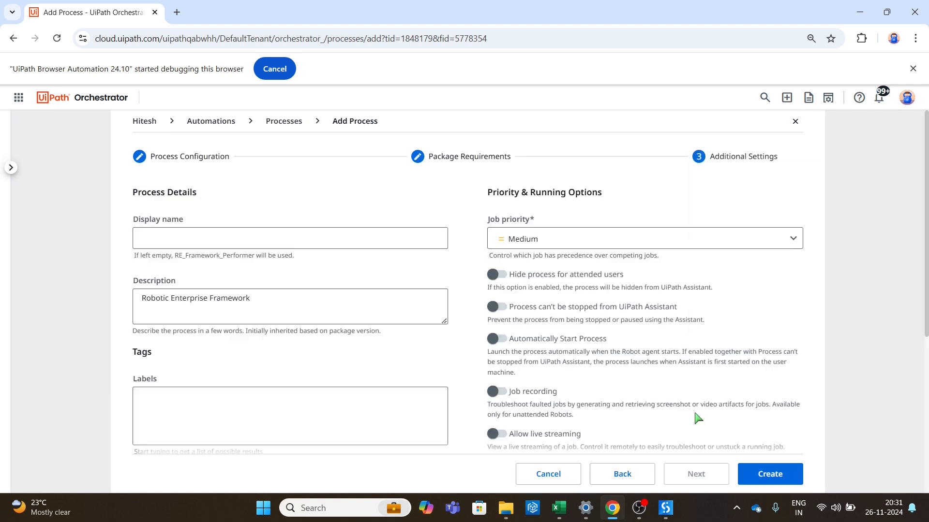
Name the process Performer_1.2, create it, and select it in the folder's process list
left_click(309, 238)
type("Perf")
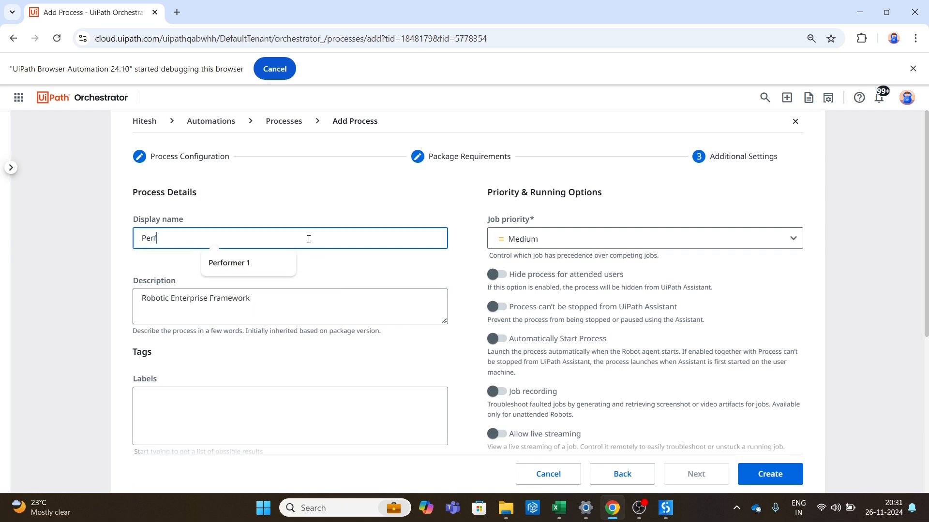
type("ormer_1.2")
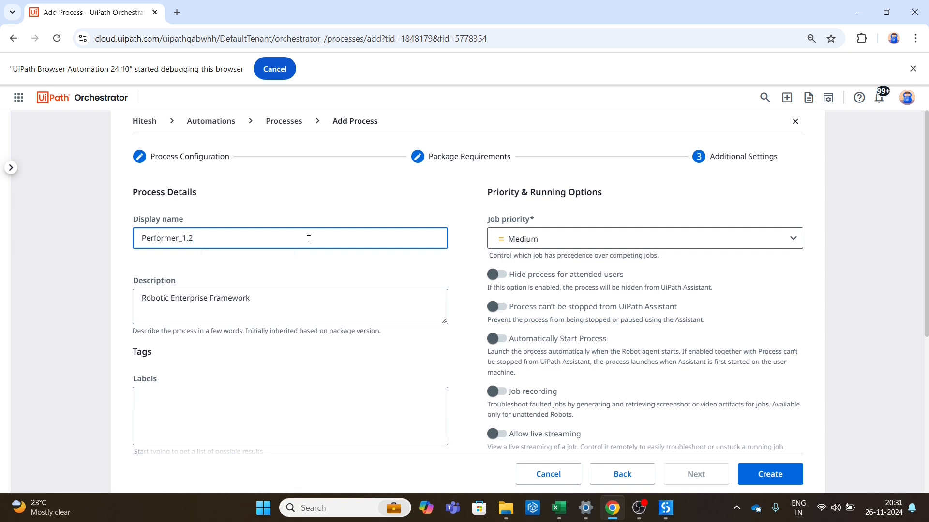
left_click(770, 474)
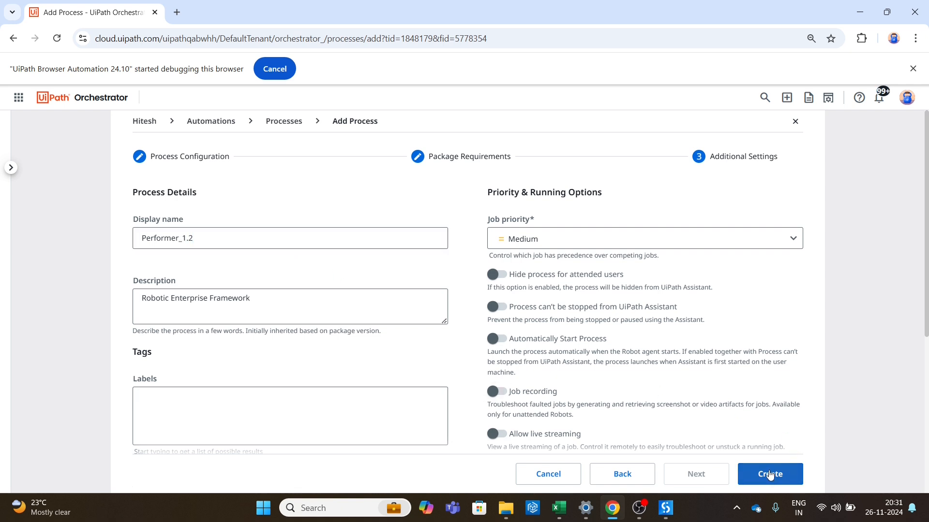
right_click(769, 472)
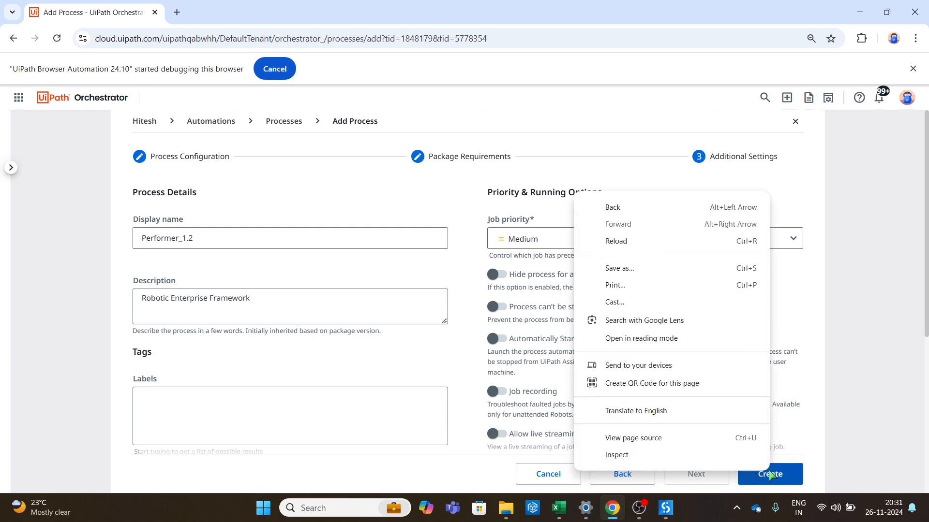
left_click(791, 482)
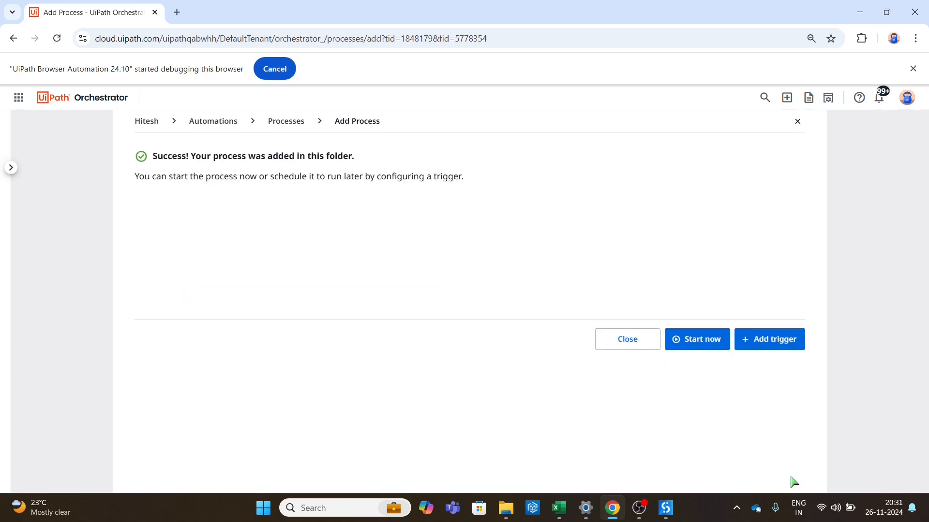
left_click(282, 128)
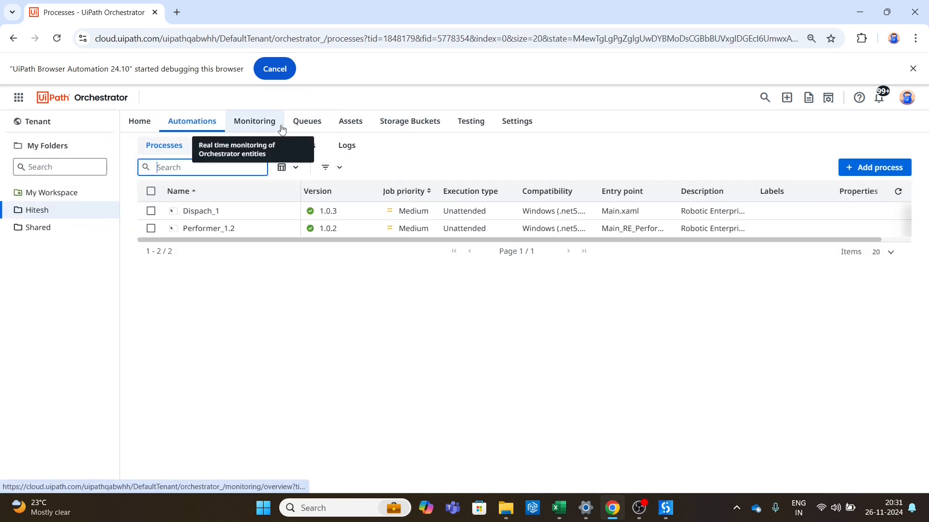
left_click(151, 229)
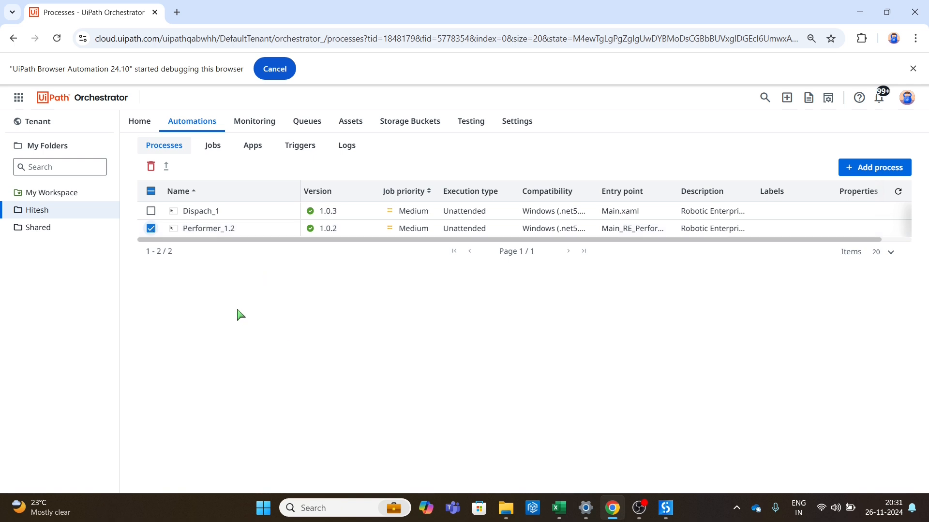
Refresh the folder's queue list to check the items in test_queue, and view the monitoring overview
left_click(310, 129)
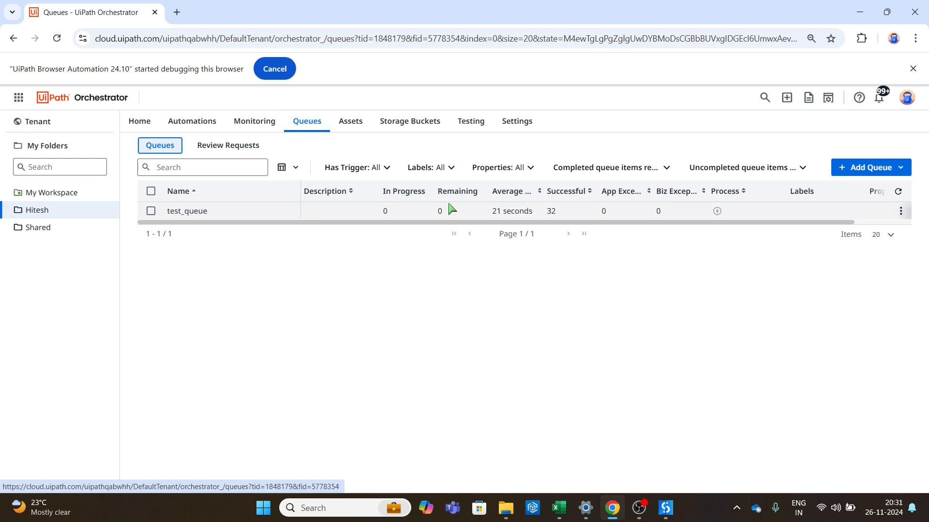
left_click(900, 194)
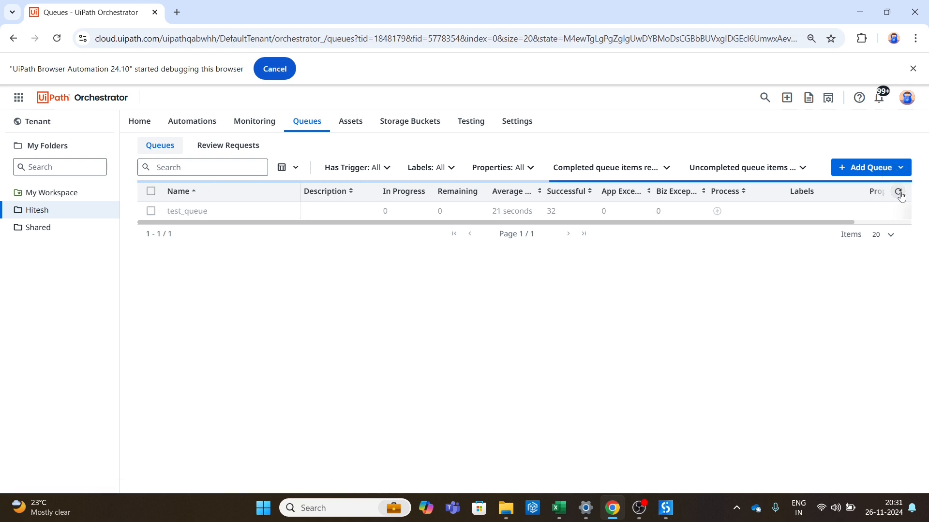
left_click(900, 195)
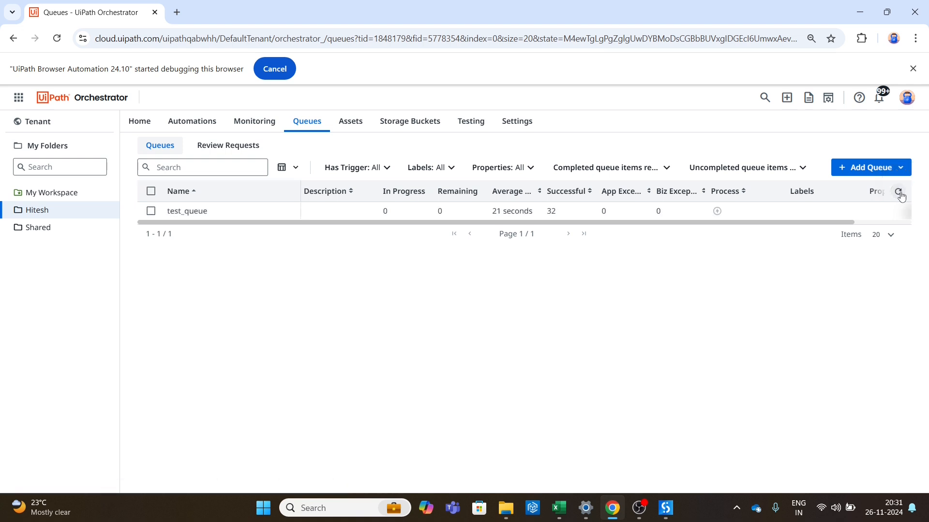
left_click(900, 194)
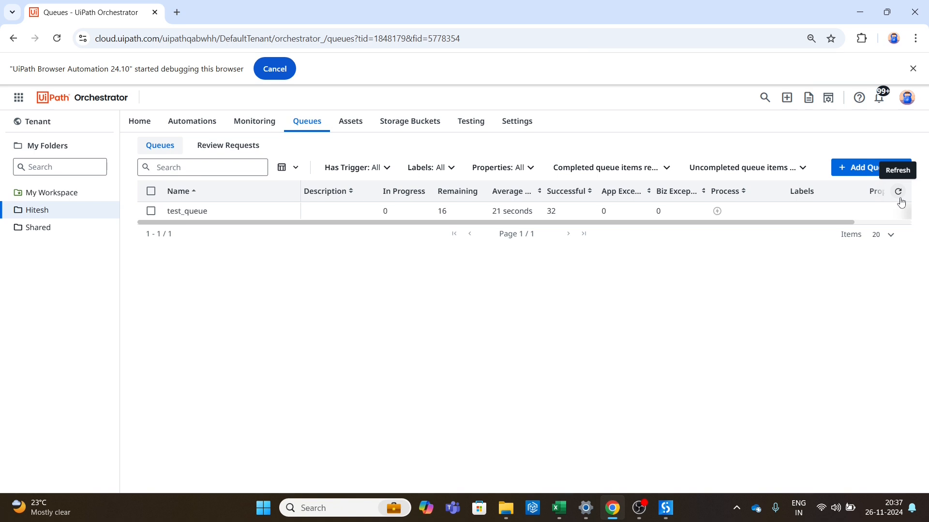
left_click(900, 202)
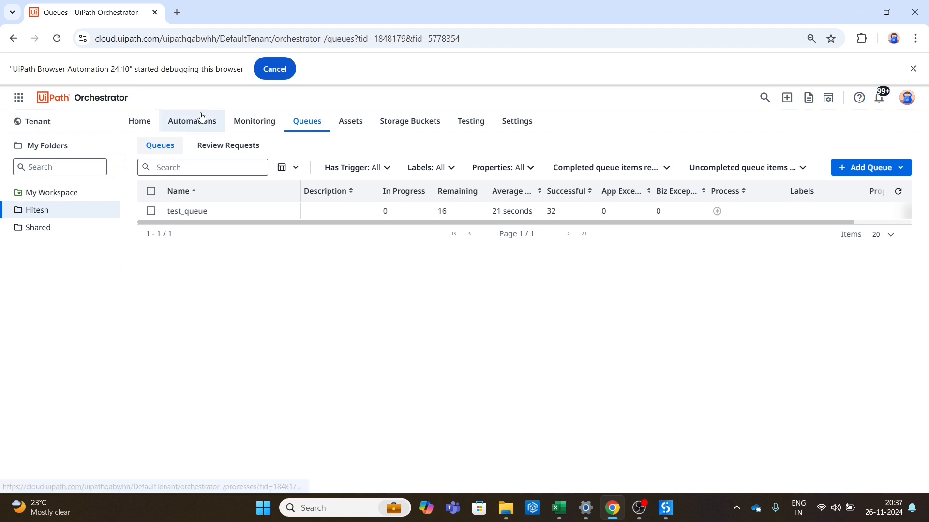
left_click(254, 127)
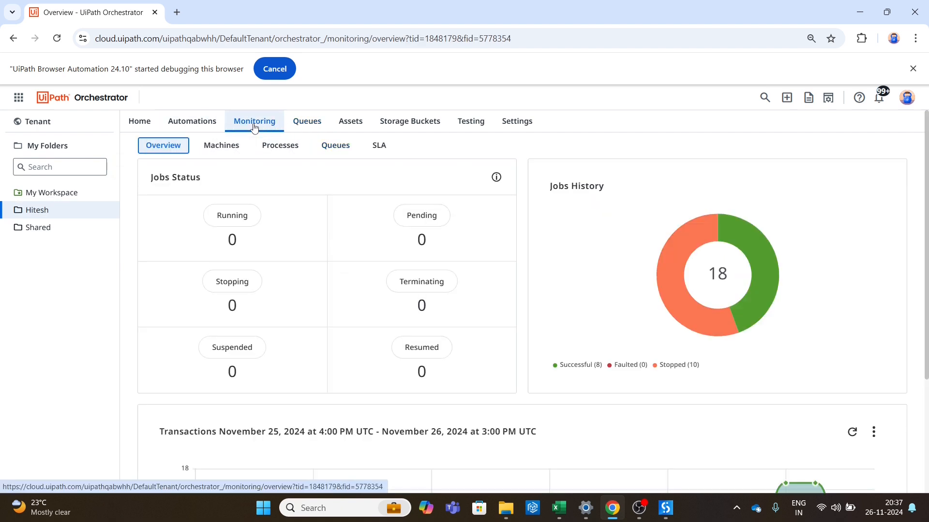
Start a job for the Performer_1.2 process from the folder's process list, keeping the preset execution options
left_click(184, 130)
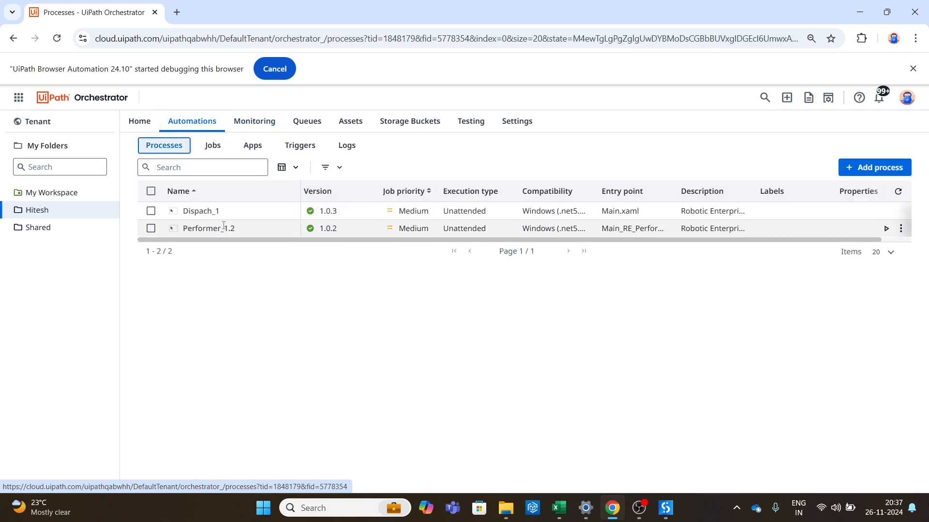
left_click(888, 229)
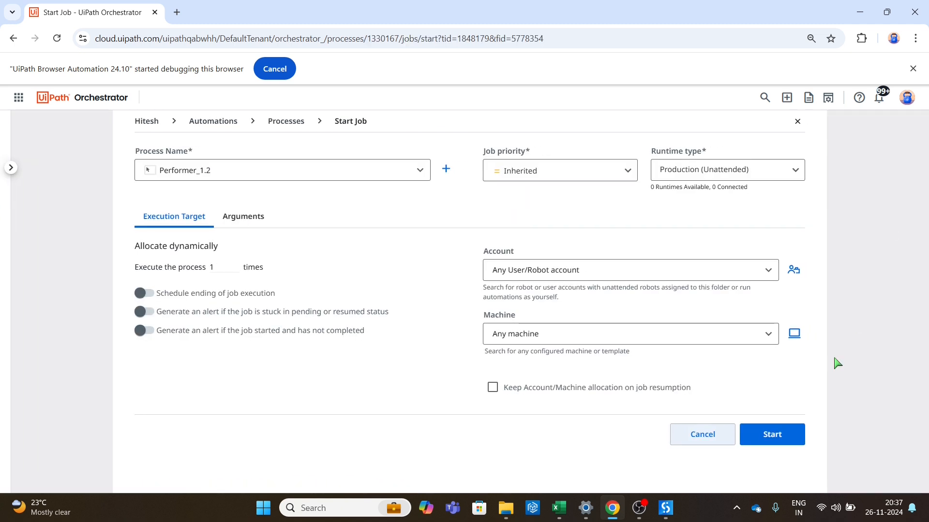
right_click(778, 434)
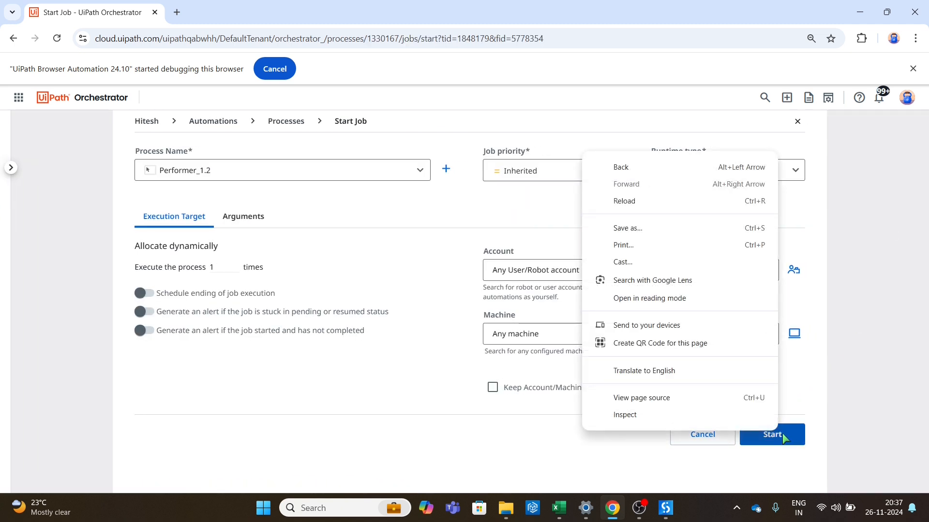
left_click(782, 434)
left_click(782, 433)
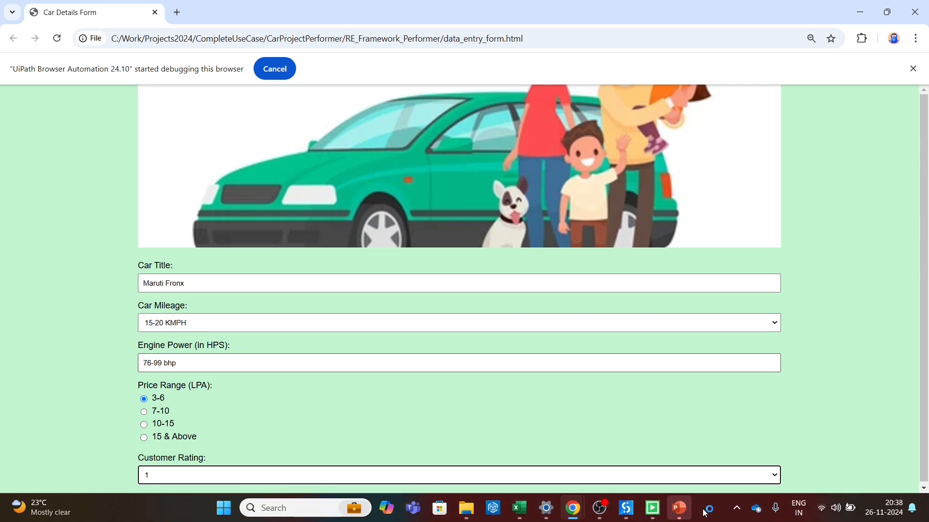
Switch to the Orchestrator window while the robot runs and refresh the jobs list to check the Performer_1.2 job's state
mouse_move(681, 512)
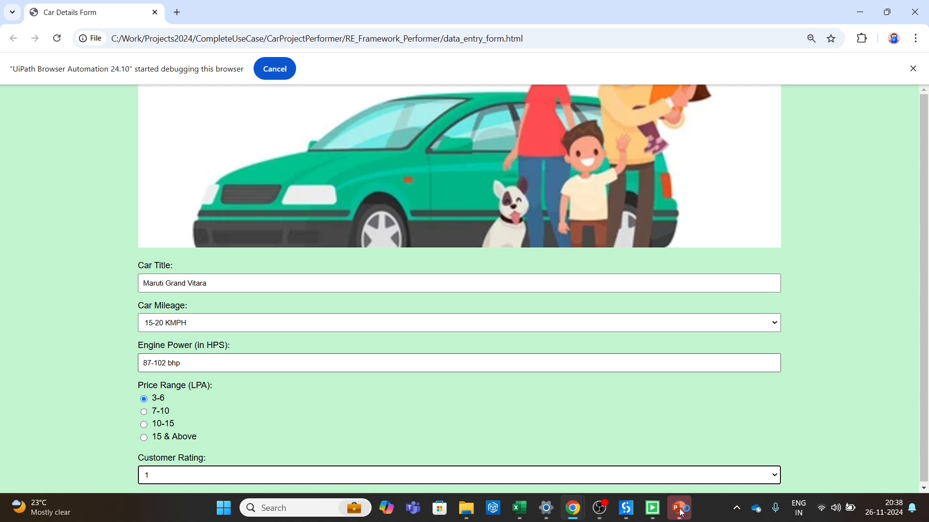
mouse_move(587, 516)
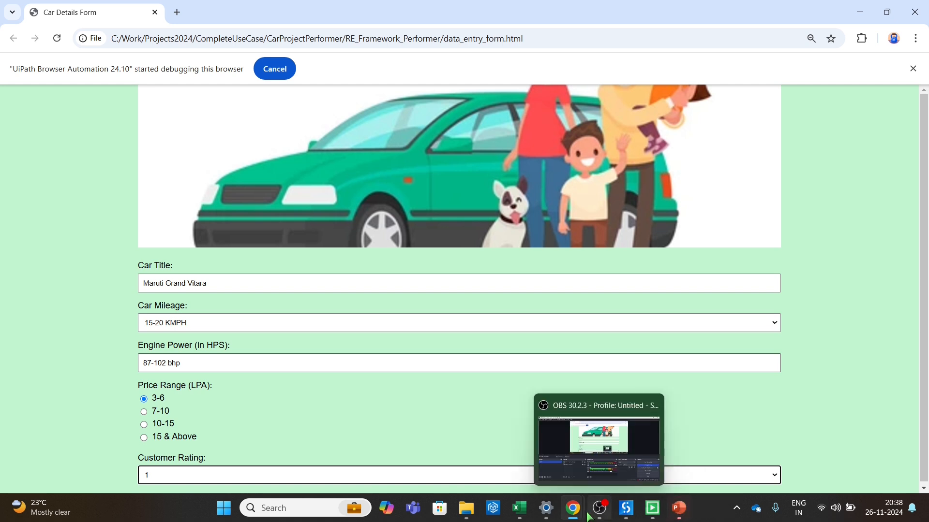
left_click(572, 486)
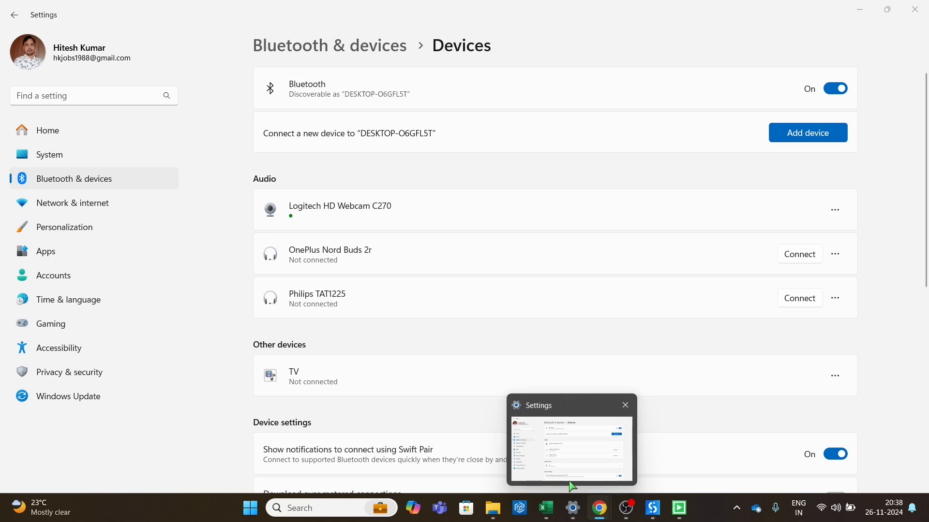
left_click(572, 486)
mouse_move(599, 509)
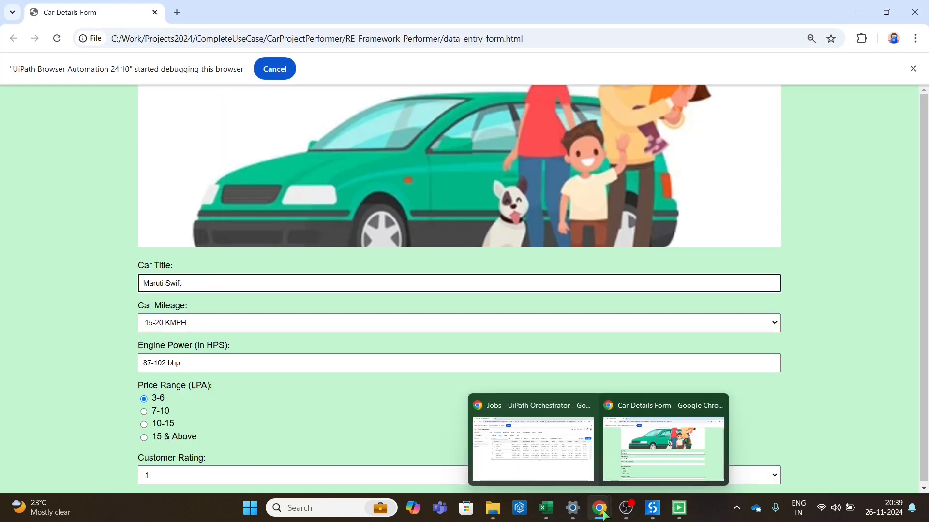
left_click(539, 477)
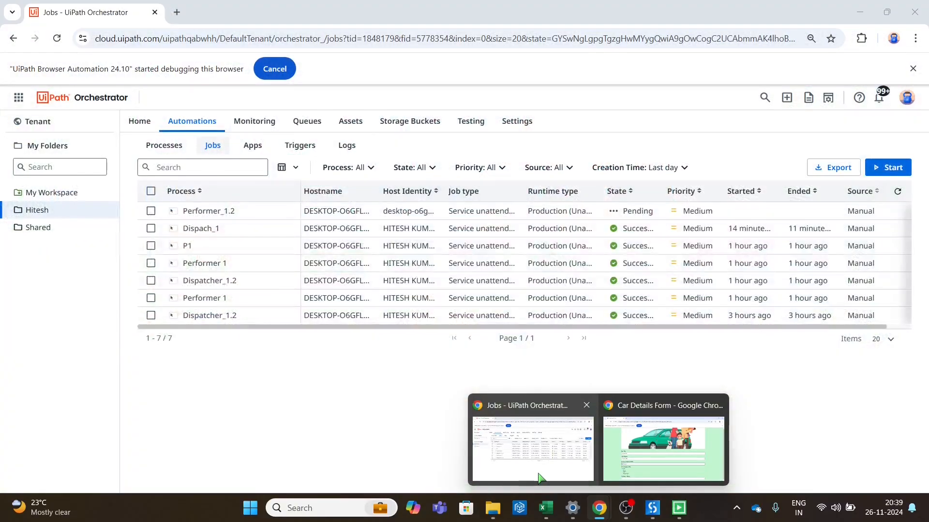
left_click(902, 194)
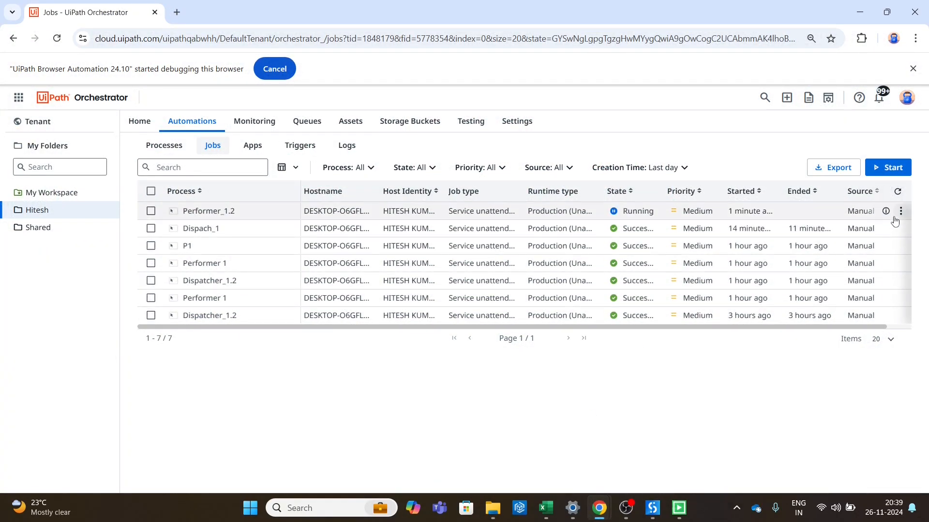
View and refresh the logs of the latest Performer_1.2 job, and return to the Car Details Form window to watch the data entry
left_click(902, 214)
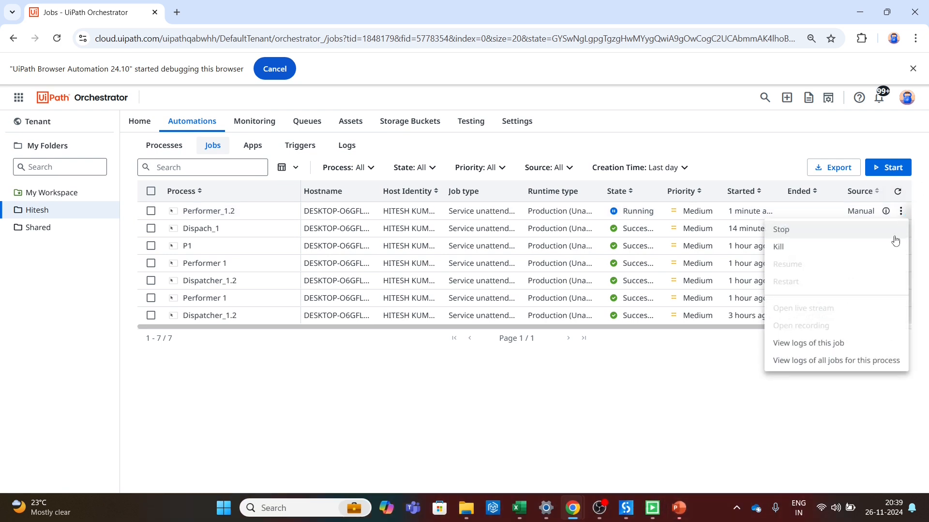
left_click(851, 348)
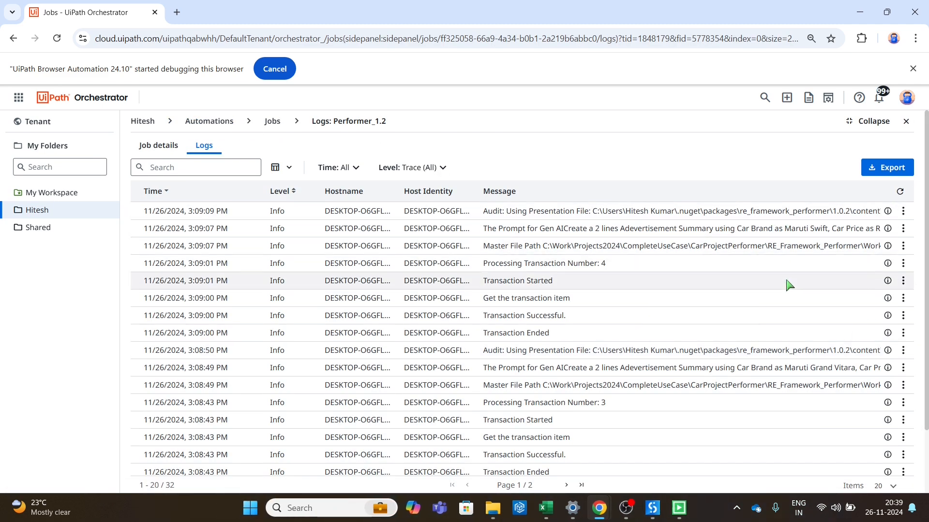
left_click(900, 193)
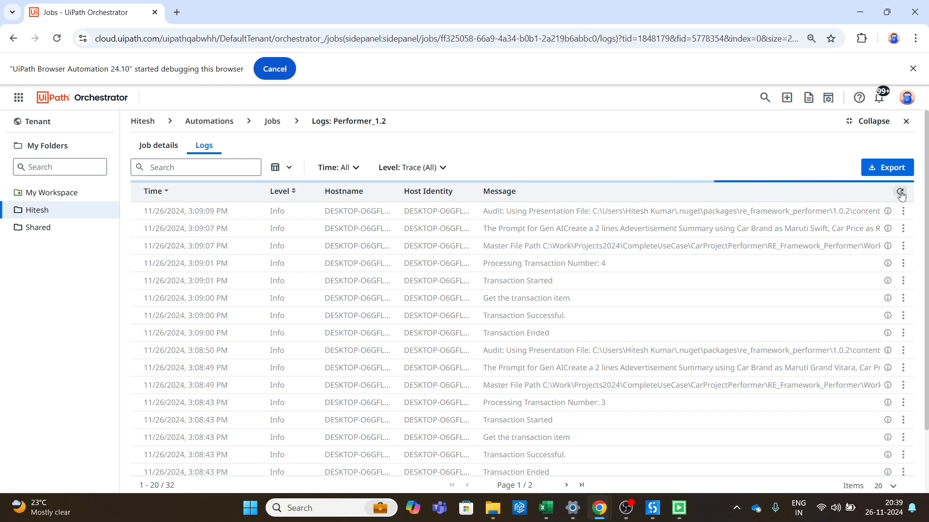
left_click(900, 193)
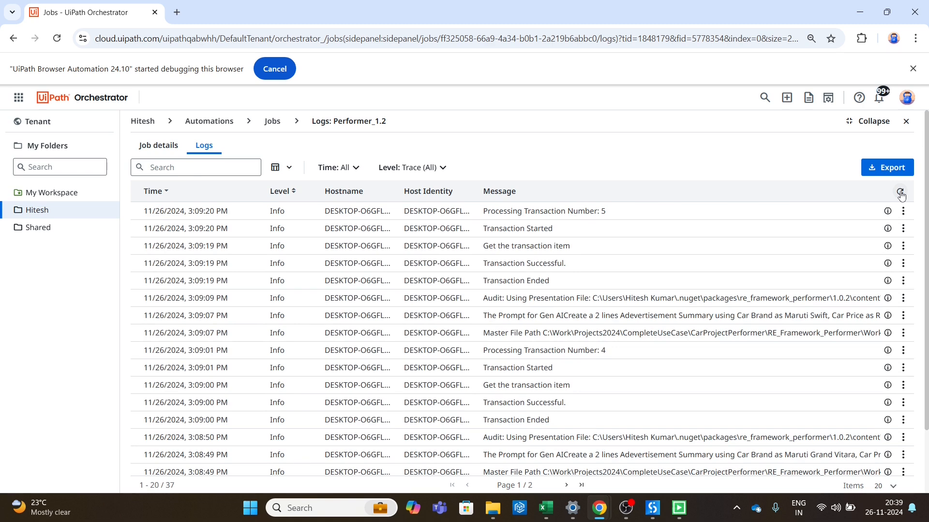
mouse_move(599, 508)
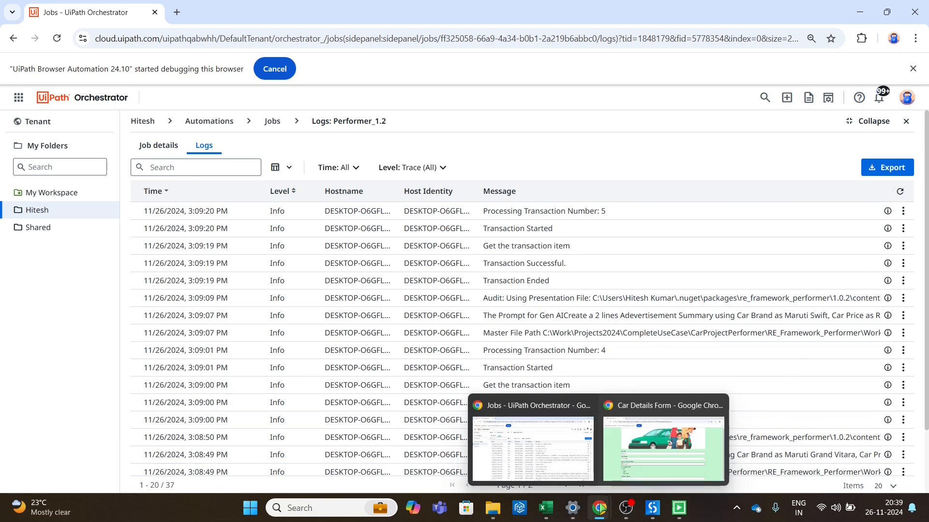
left_click(638, 460)
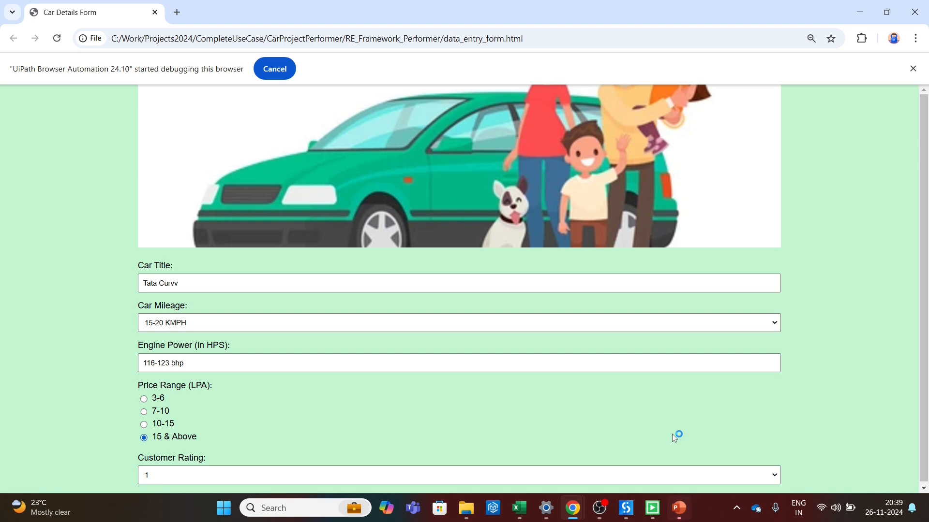
Switch to the Orchestrator window, return from the logs to the jobs list and open the available actions for the running Performer_1.2 job
mouse_move(643, 515)
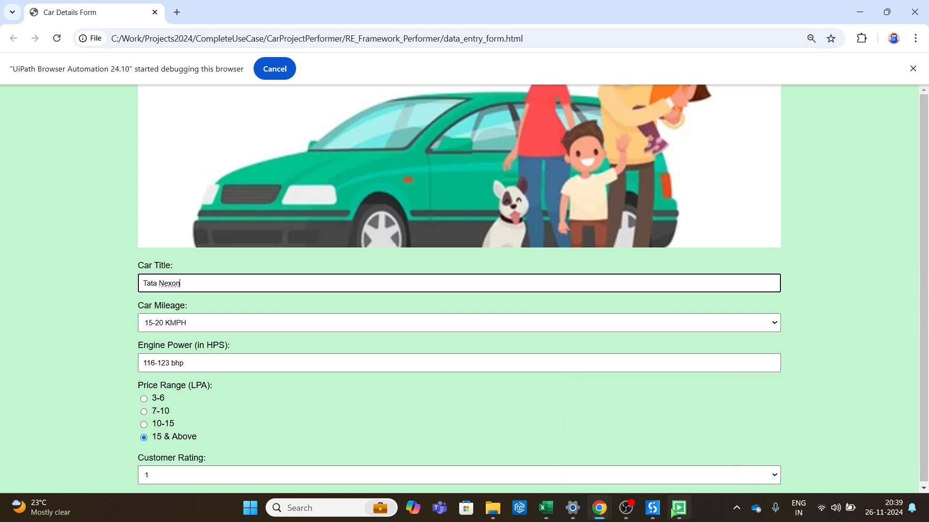
left_click(643, 439)
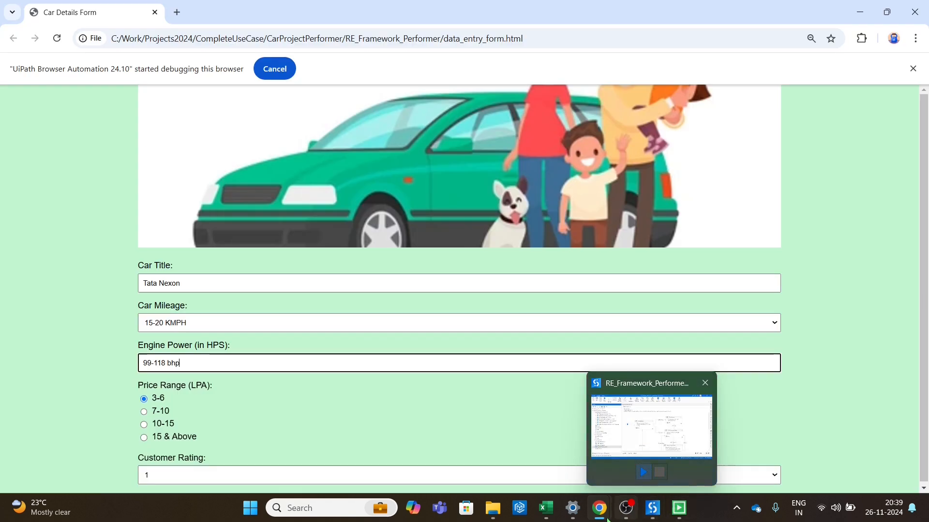
mouse_move(595, 521)
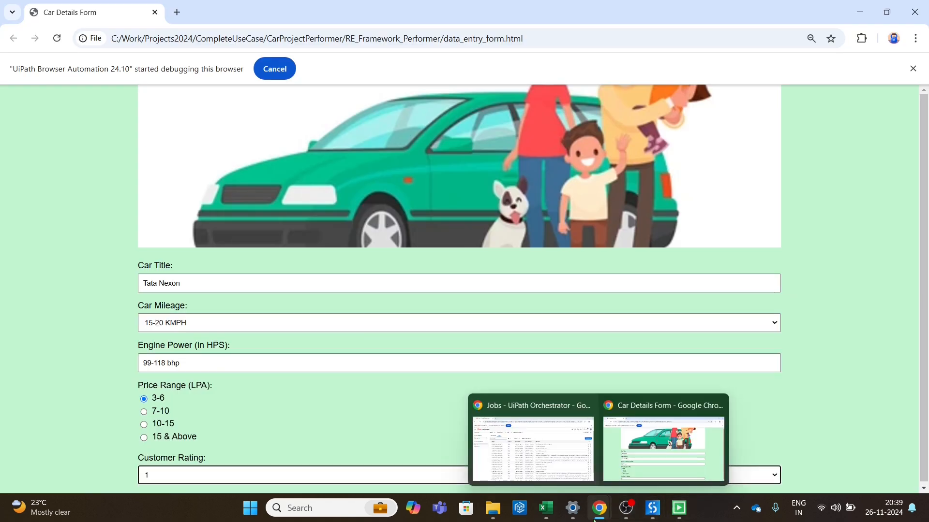
left_click(529, 444)
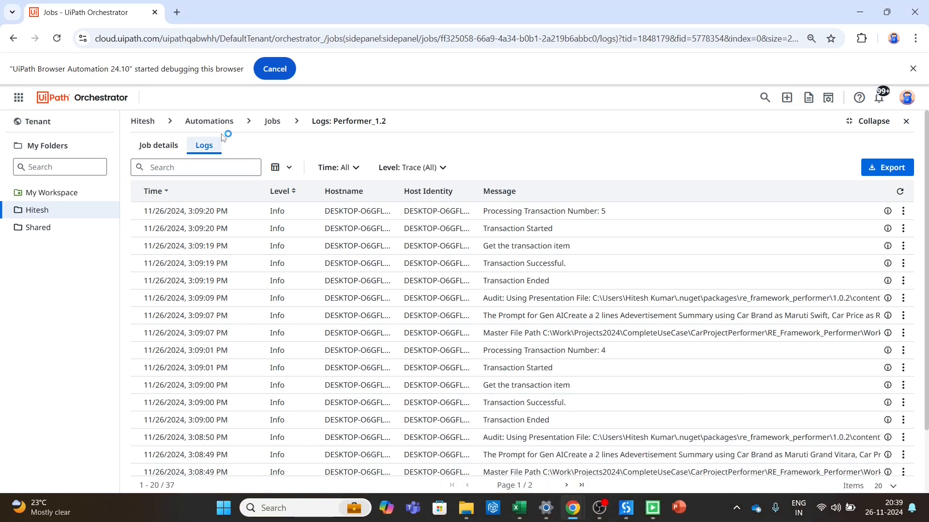
left_click(273, 121)
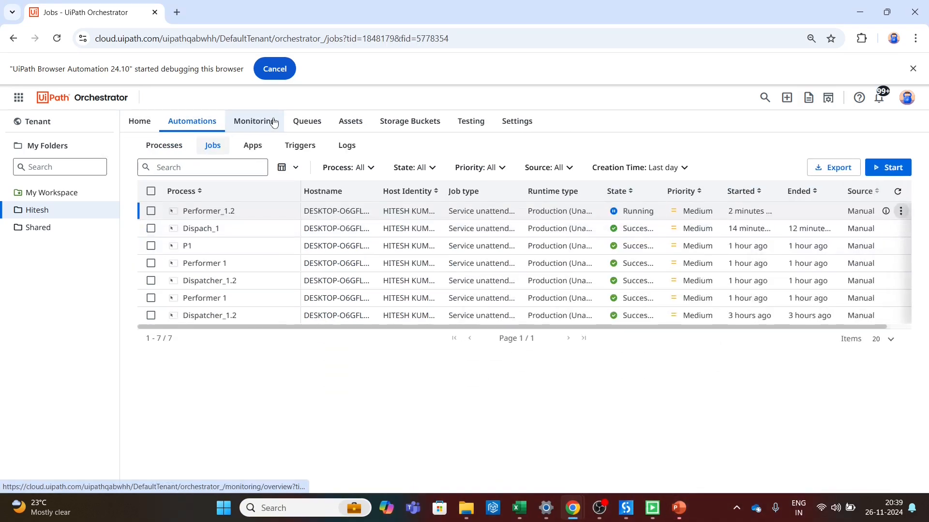
left_click(900, 212)
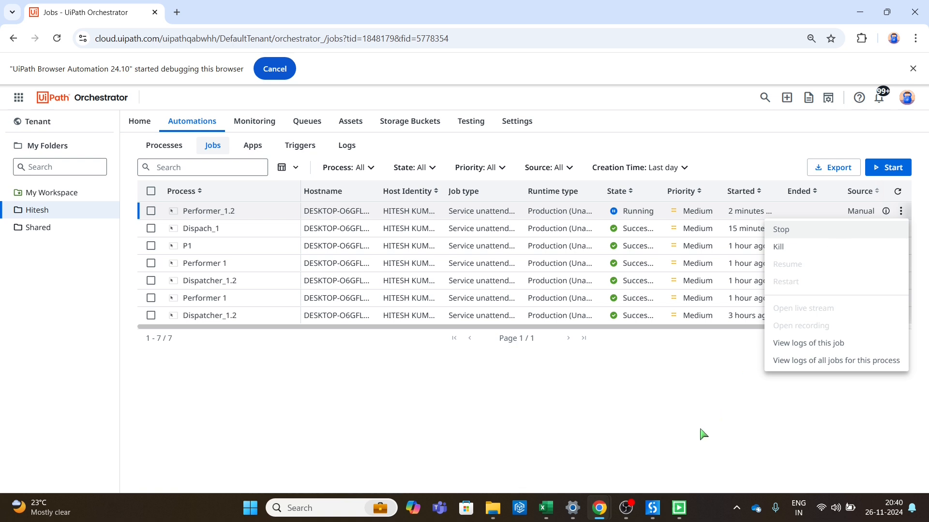
Switch to UiPath Studio and open the Get Transaction Data state to examine its Check Stop Signal activity
left_click(653, 513)
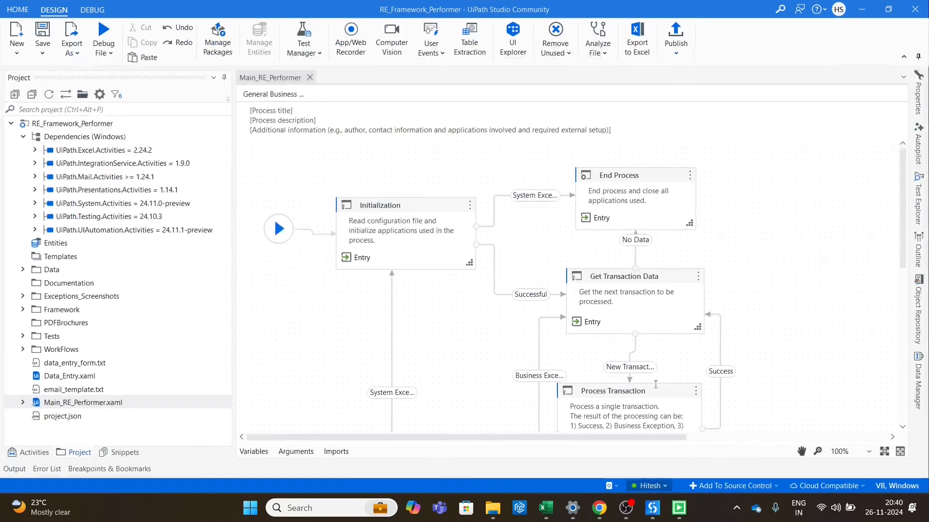
double_click(680, 276)
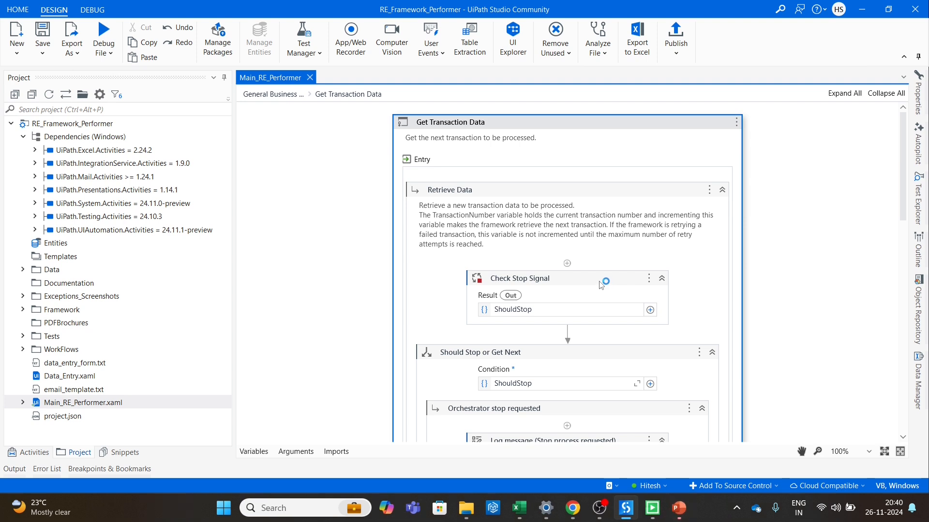
left_click(600, 284)
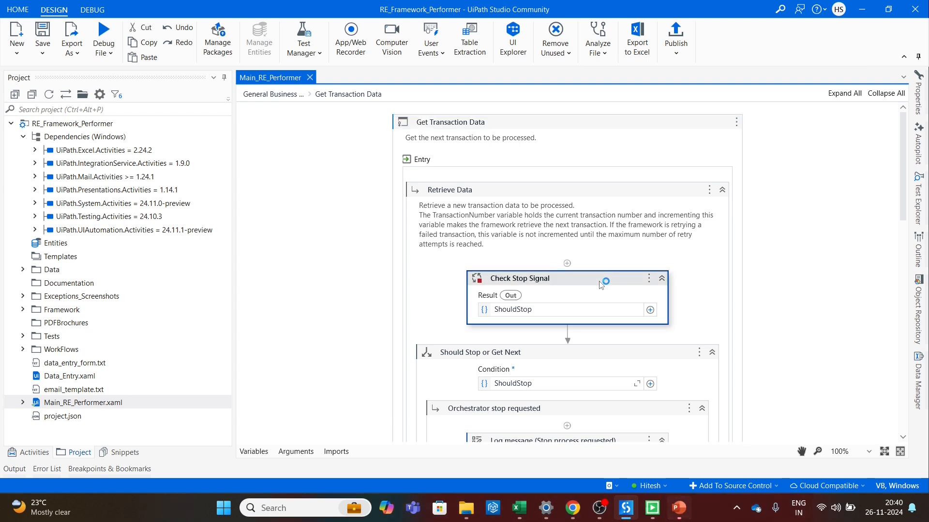
Return to the Orchestrator jobs list and stop the running Performer_1.2 job, confirming the action
mouse_move(578, 516)
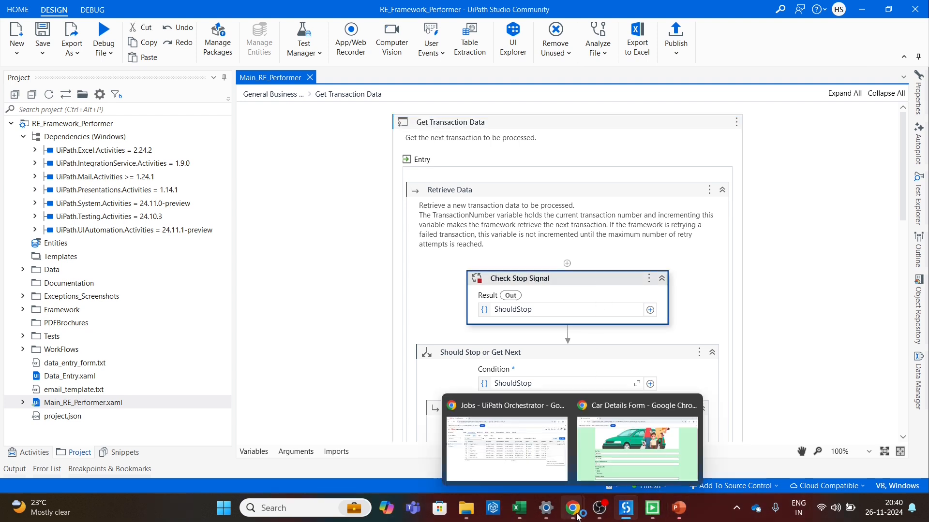
left_click(606, 465)
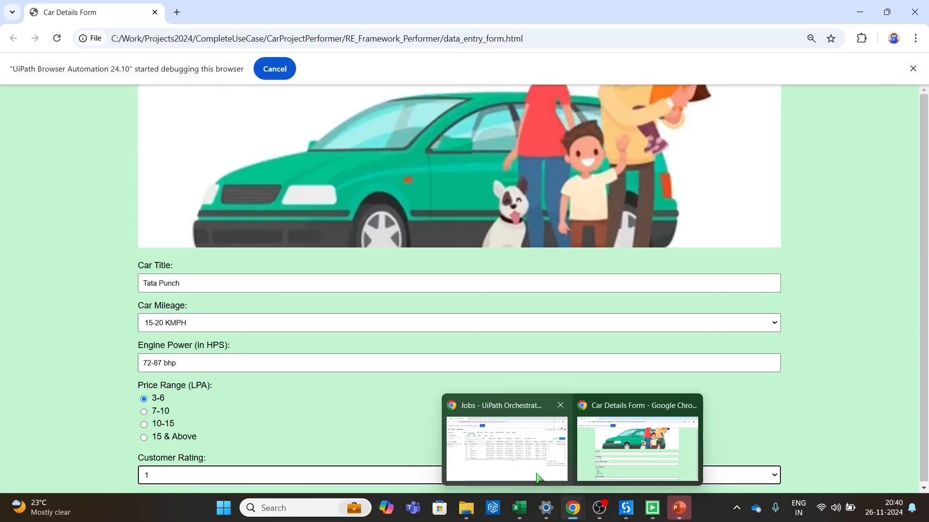
left_click(532, 473)
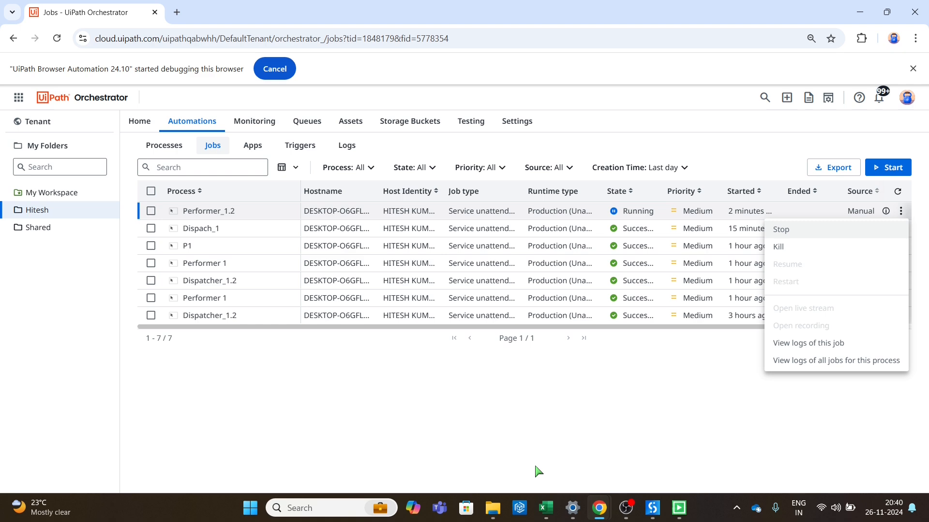
left_click(791, 236)
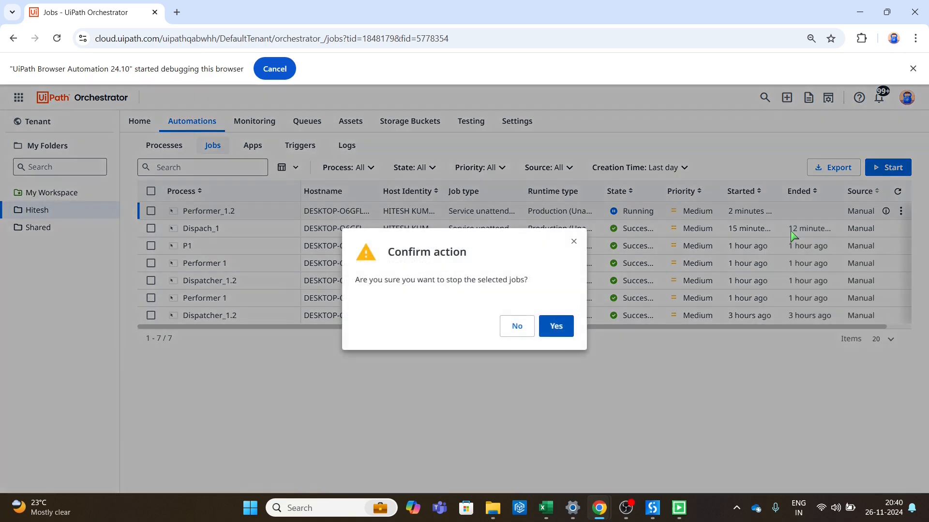
left_click(556, 334)
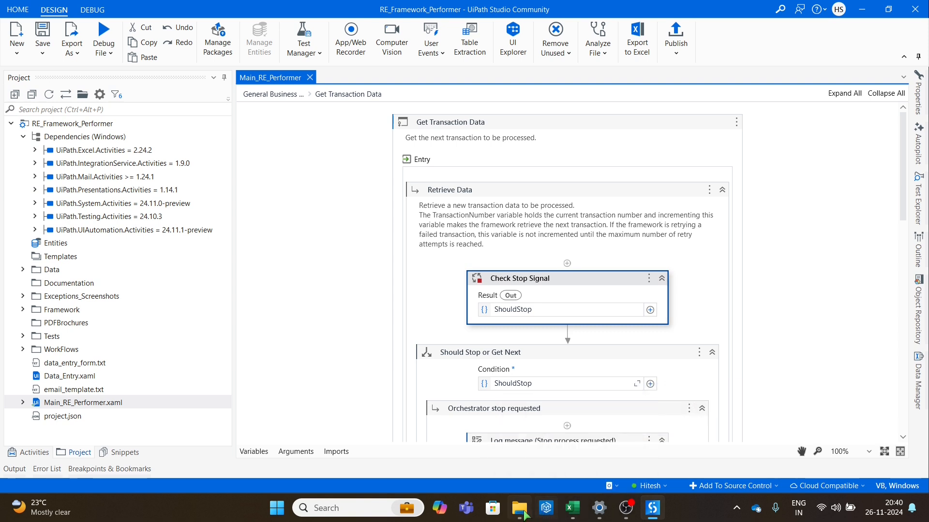
mouse_move(610, 509)
mouse_move(652, 508)
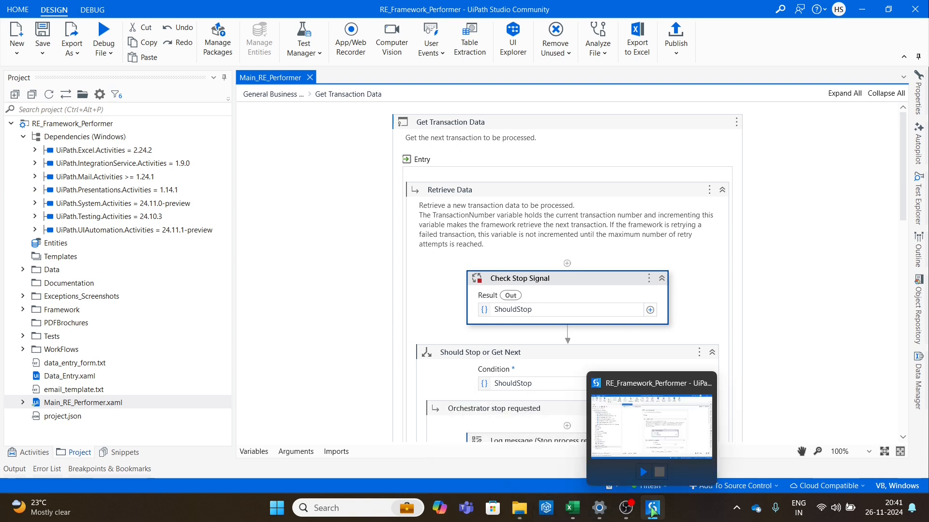
left_click(640, 451)
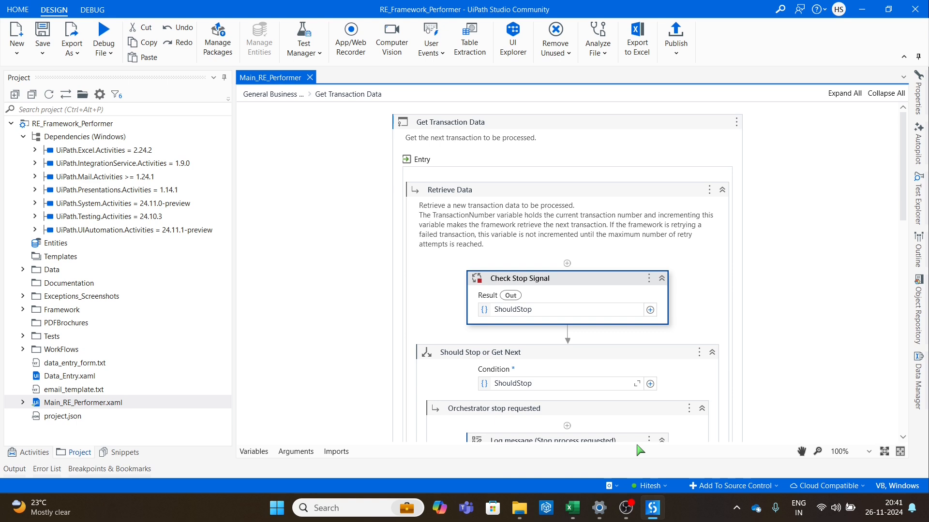
left_click(362, 385)
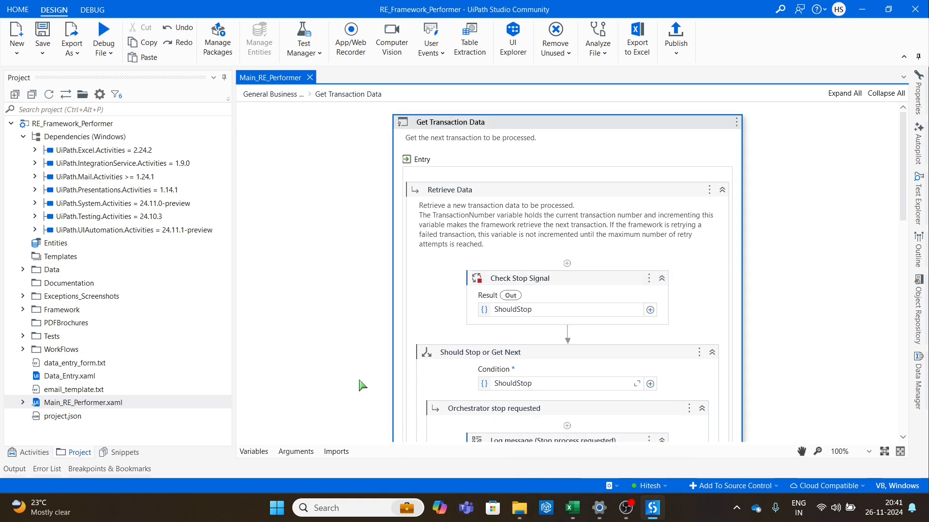
Switch to File Explorer, open data_entry_form.html from the RE_Framework_Performer folder in Chrome and dismiss the page restore prompt
mouse_move(518, 511)
left_click(526, 464)
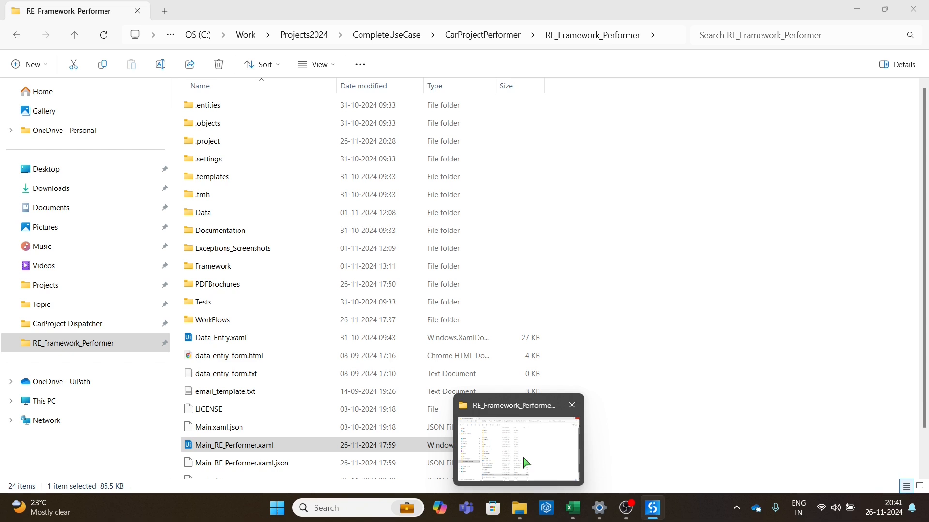
left_click(349, 361)
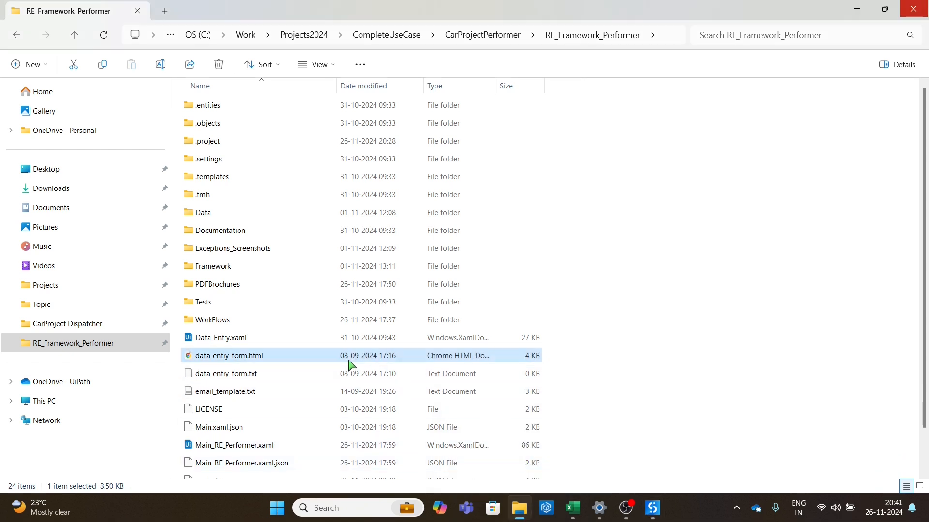
double_click(349, 360)
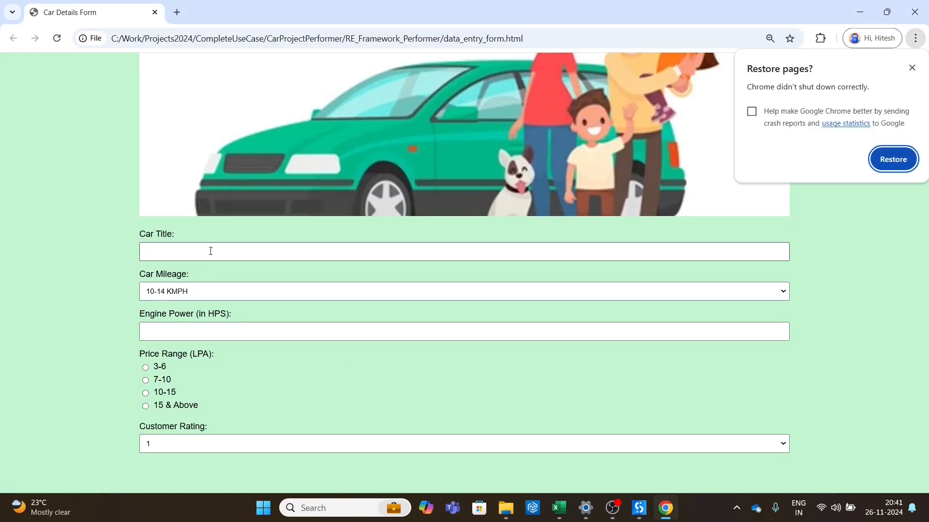
left_click(208, 338)
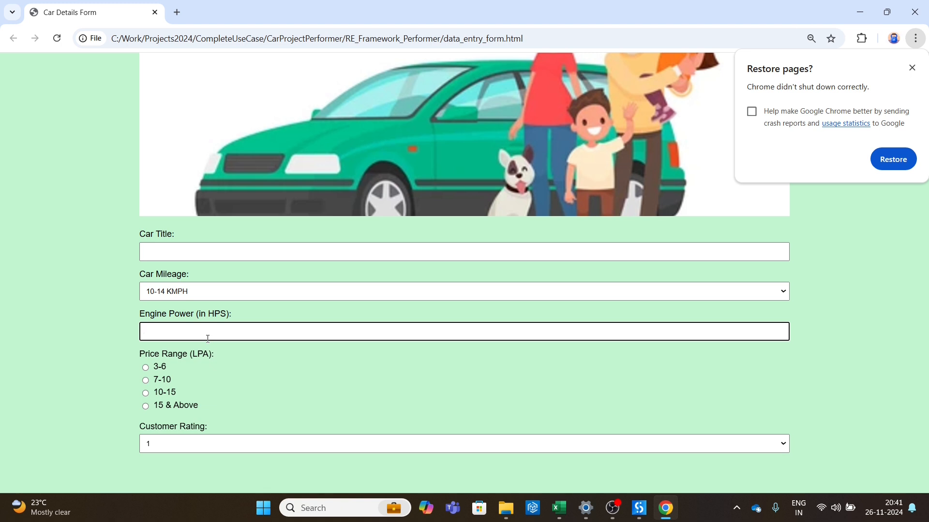
left_click(911, 67)
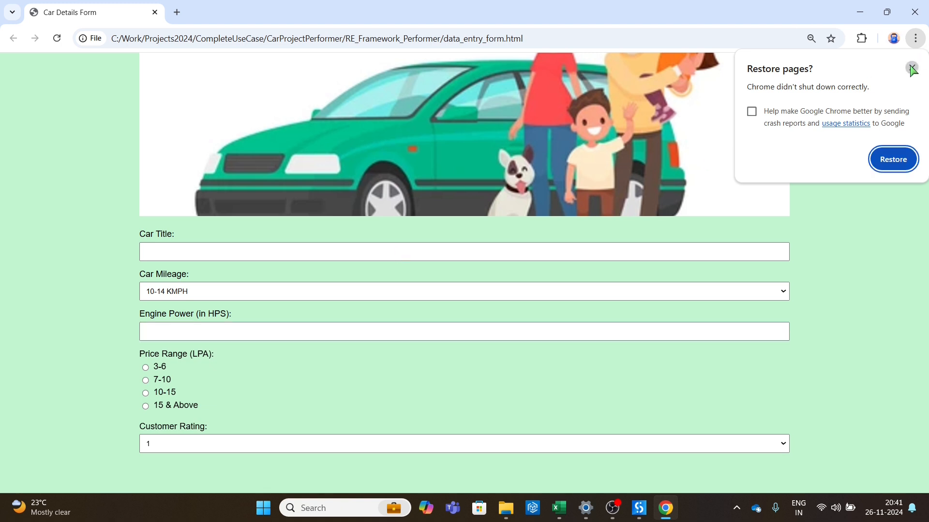